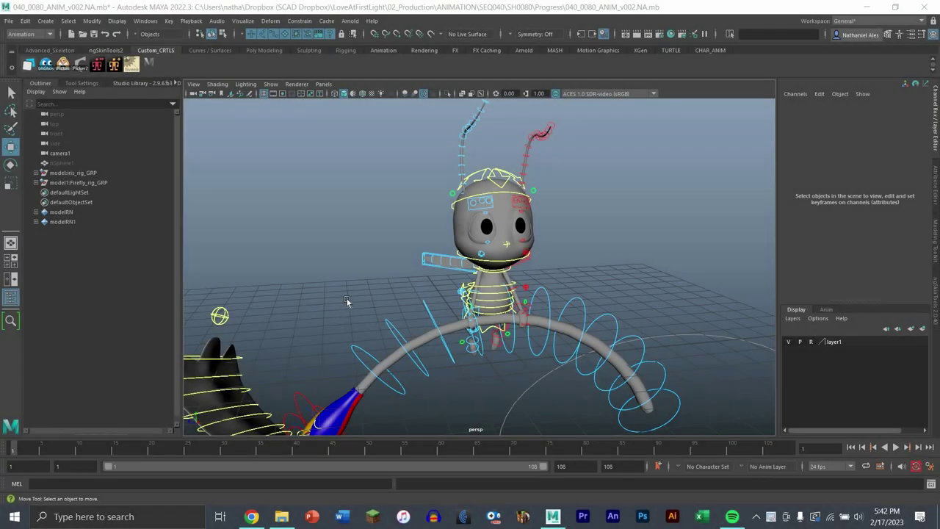
# Examine how the firefly sits on the iris stem and where its hands hold it, from several angles.
pyautogui.keyDown('alt'); pyautogui.moveTo(373, 295); pyautogui.dragTo(379, 291); pyautogui.keyUp('alt')
pyautogui.keyDown('alt'); pyautogui.moveTo(399, 263); pyautogui.dragTo(404, 245, button='middle'); pyautogui.keyUp('alt')
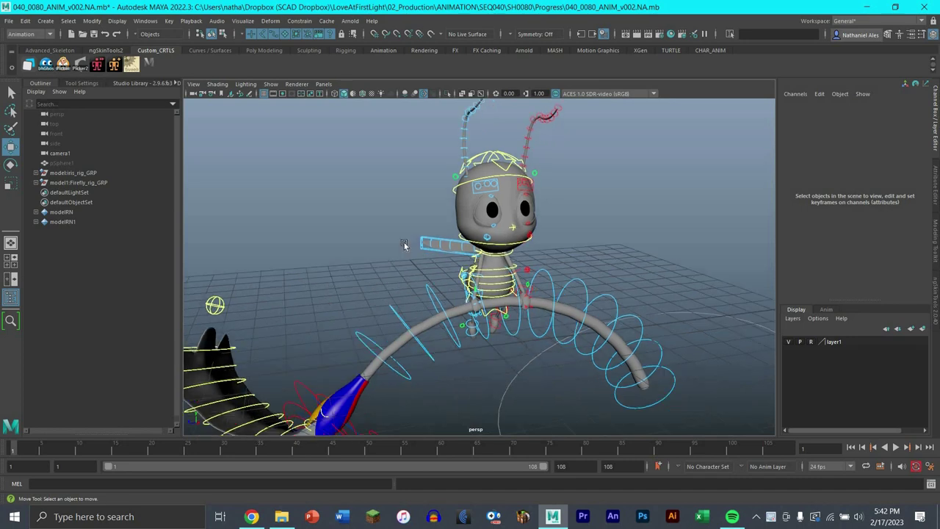
pyautogui.keyDown('alt'); pyautogui.moveTo(404, 244); pyautogui.dragTo(406, 245); pyautogui.keyUp('alt')
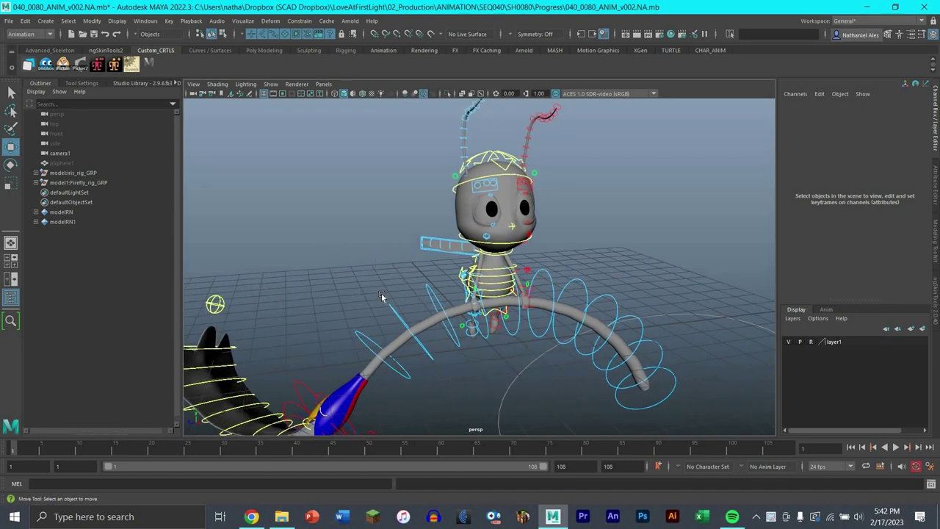
pyautogui.keyDown('alt'); pyautogui.moveTo(486, 342); pyautogui.dragTo(485, 342); pyautogui.keyUp('alt')
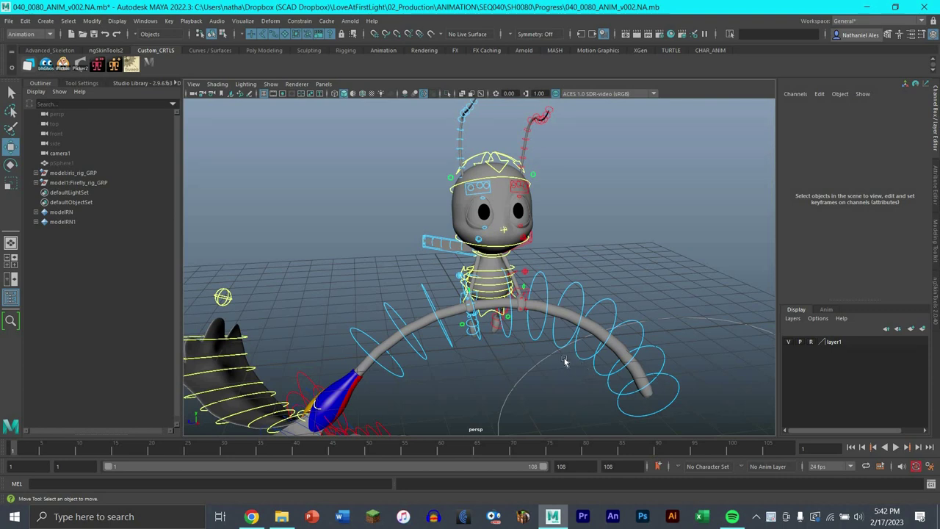
pyautogui.keyDown('alt'); pyautogui.moveTo(526, 316); pyautogui.dragTo(502, 316, button='middle'); pyautogui.keyUp('alt')
pyautogui.keyDown('alt'); pyautogui.moveTo(536, 316); pyautogui.dragTo(555, 308, button='right'); pyautogui.keyUp('alt')
pyautogui.keyDown('alt'); pyautogui.moveTo(555, 317); pyautogui.dragTo(570, 286, button='middle'); pyautogui.keyUp('alt')
pyautogui.moveTo(570, 286)
pyautogui.keyDown('alt'); pyautogui.mouseDown()
pyautogui.moveTo(556, 311)
pyautogui.moveTo(585, 291)
pyautogui.mouseUp(); pyautogui.keyUp('alt')
pyautogui.keyDown('alt'); pyautogui.moveTo(578, 317); pyautogui.dragTo(573, 317, button='right'); pyautogui.keyUp('alt')
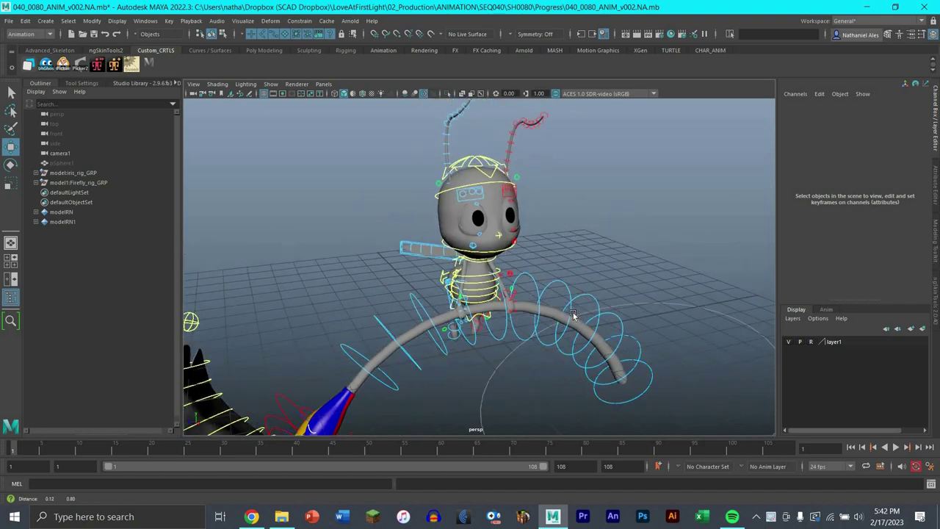
pyautogui.keyDown('alt'); pyautogui.moveTo(573, 316); pyautogui.dragTo(551, 321); pyautogui.keyUp('alt')
pyautogui.keyDown('alt'); pyautogui.moveTo(556, 294); pyautogui.dragTo(568, 289, button='right'); pyautogui.keyUp('alt')
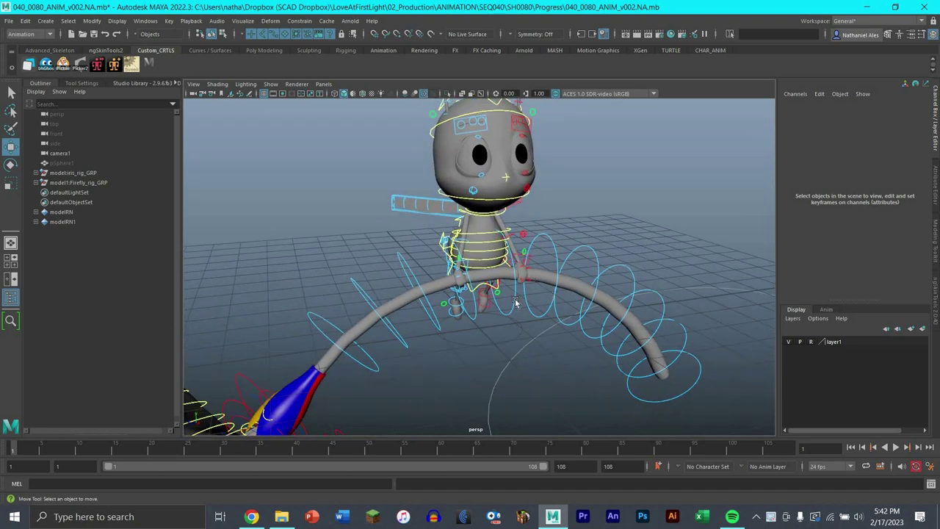
pyautogui.keyDown('alt'); pyautogui.moveTo(505, 274); pyautogui.dragTo(491, 303, button='middle'); pyautogui.keyUp('alt')
pyautogui.keyDown('alt'); pyautogui.moveTo(532, 334); pyautogui.dragTo(526, 304, button='middle'); pyautogui.keyUp('alt')
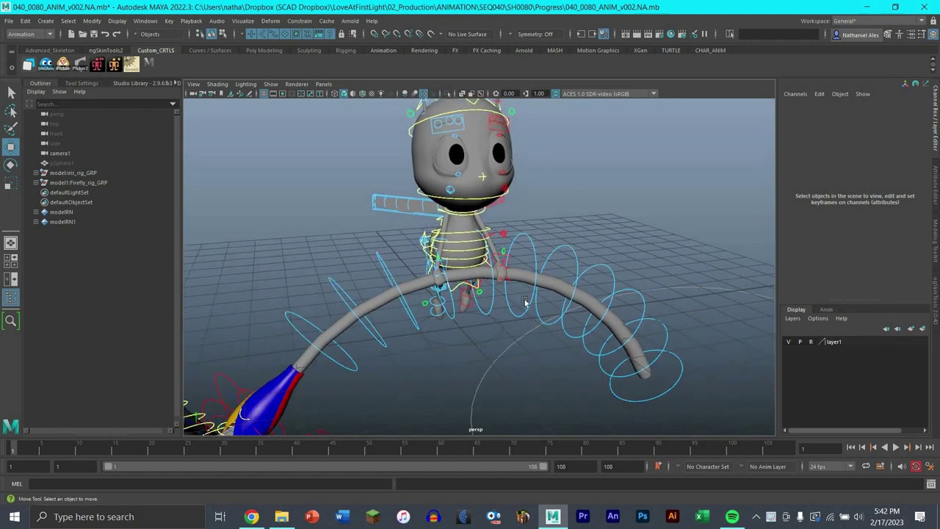
pyautogui.scroll(5, 528, 306)
pyautogui.keyDown('alt'); pyautogui.moveTo(525, 264); pyautogui.dragTo(516, 306, button='middle'); pyautogui.keyUp('alt')
pyautogui.scroll(-6, 516, 306)
pyautogui.keyDown('alt'); pyautogui.moveTo(593, 315); pyautogui.dragTo(652, 316); pyautogui.keyUp('alt')
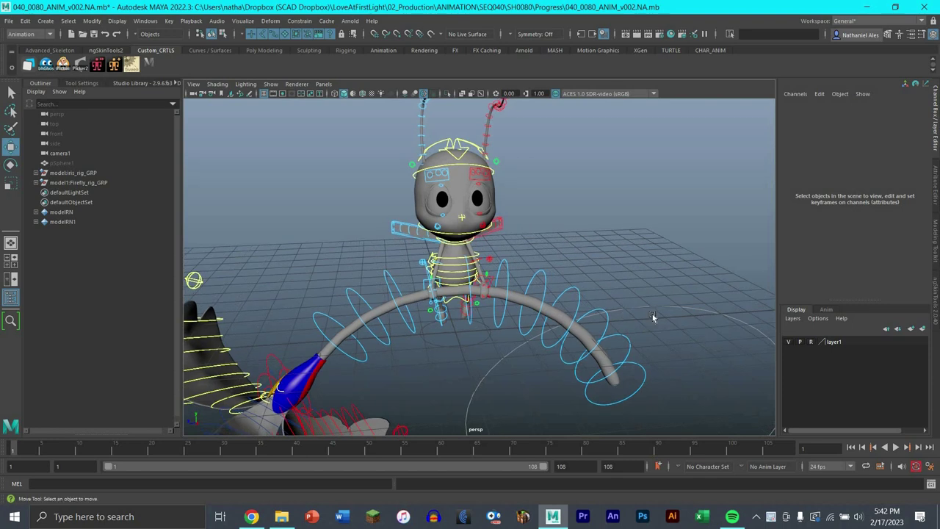
# Try moving the iris's main control to test whether the firefly follows, and undo the move.
pyautogui.click(654, 310)
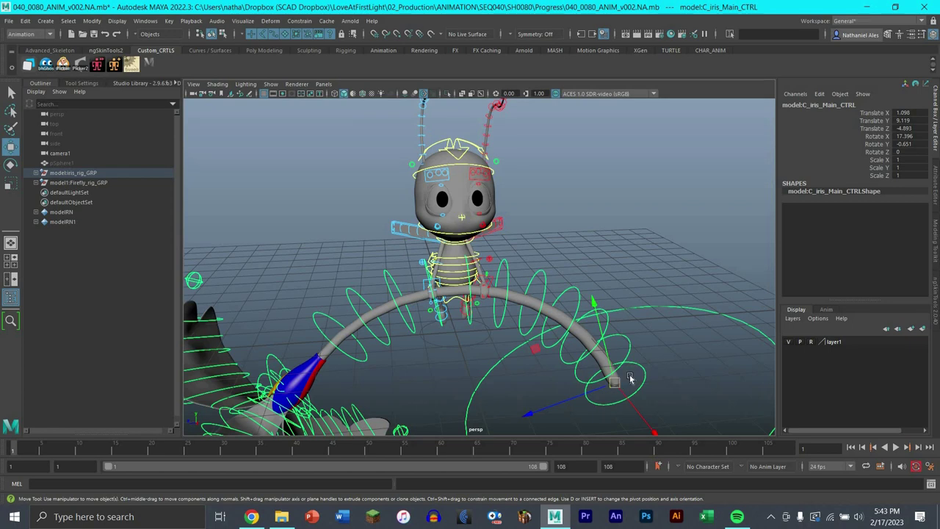
pyautogui.moveTo(617, 385)
pyautogui.mouseDown()
pyautogui.moveTo(652, 401)
pyautogui.moveTo(623, 383)
pyautogui.moveTo(592, 398)
pyautogui.moveTo(621, 394)
pyautogui.moveTo(606, 396)
pyautogui.moveTo(594, 369)
pyautogui.moveTo(606, 389)
pyautogui.mouseUp()
pyautogui.hotkey('ctrl', 'z')
# Try moving the firefly's left arm IK control away from the stem, and undo the move.
pyautogui.scroll(4, 503, 291)
pyautogui.scroll(3, 503, 292)
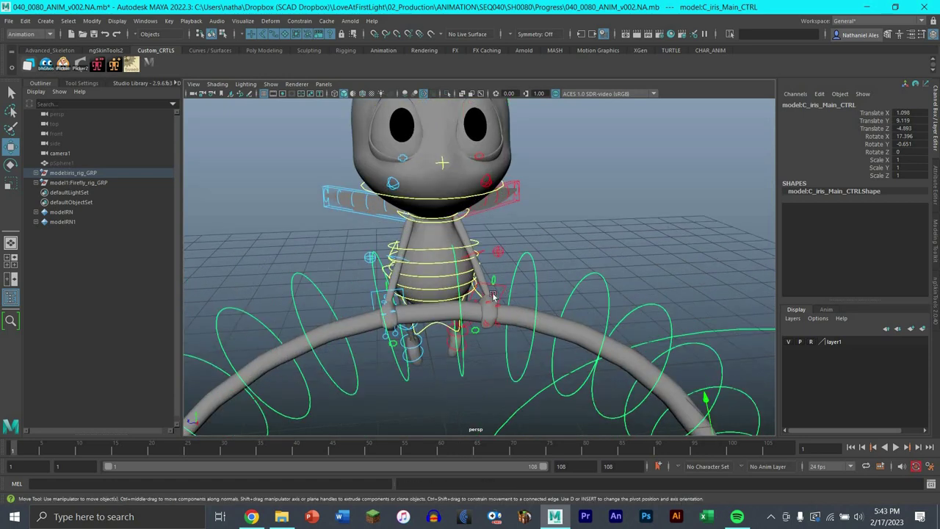
pyautogui.click(505, 292)
pyautogui.moveTo(489, 298)
pyautogui.mouseDown()
pyautogui.moveTo(495, 278)
pyautogui.moveTo(487, 290)
pyautogui.mouseUp()
pyautogui.hotkey('ctrl', 'z')
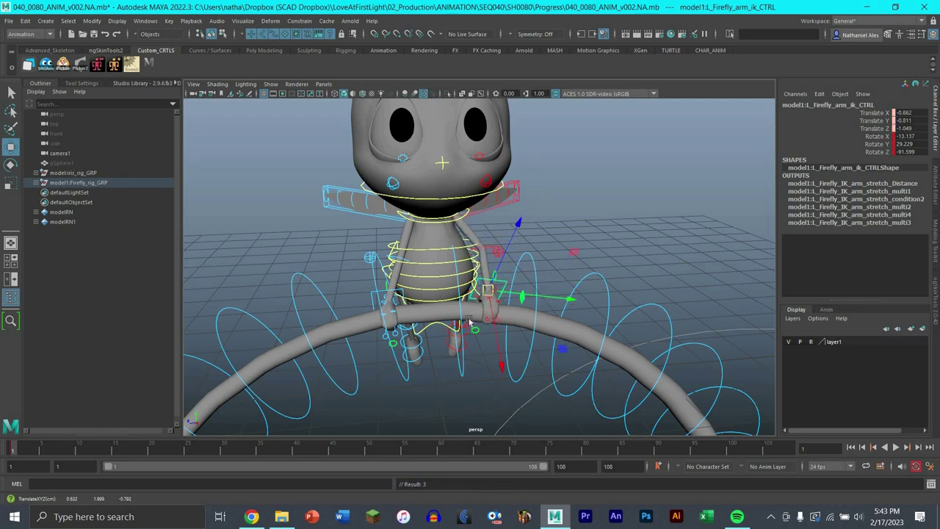
pyautogui.keyDown('alt'); pyautogui.moveTo(470, 329); pyautogui.dragTo(446, 334); pyautogui.keyUp('alt')
pyautogui.hotkey('ctrl', 'z')
# Try moving the firefly's COG control and its left arm pole vector control, undoing each move.
pyautogui.click(396, 272)
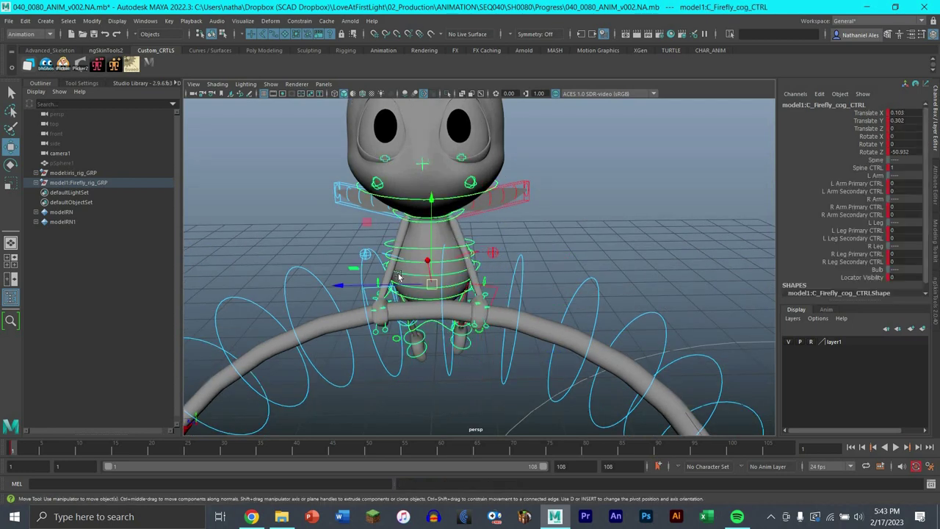
pyautogui.moveTo(432, 283); pyautogui.dragTo(605, 245)
pyautogui.hotkey('ctrl', 'z')
pyautogui.click(496, 255)
pyautogui.click(497, 254)
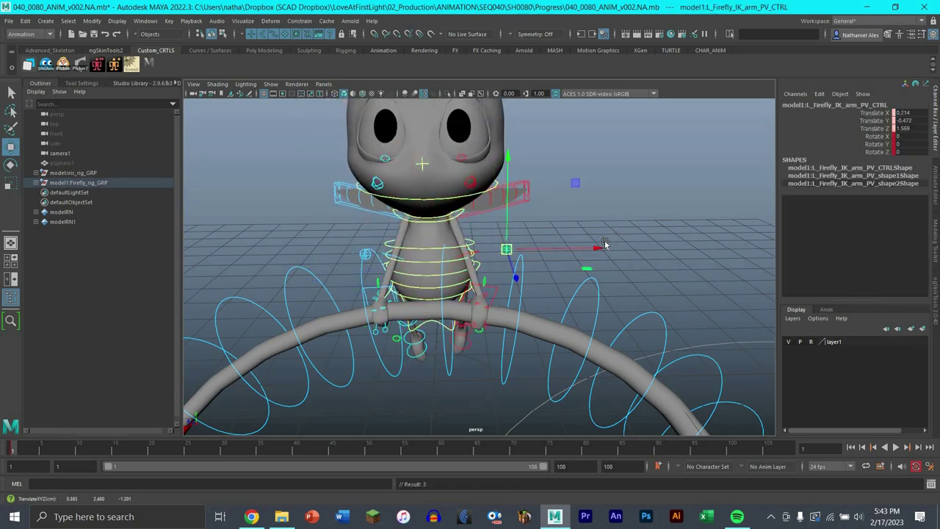
pyautogui.hotkey('ctrl', 'z')
pyautogui.keyDown('alt'); pyautogui.moveTo(566, 275); pyautogui.dragTo(643, 242); pyautogui.keyUp('alt')
pyautogui.scroll(-5, 642, 242)
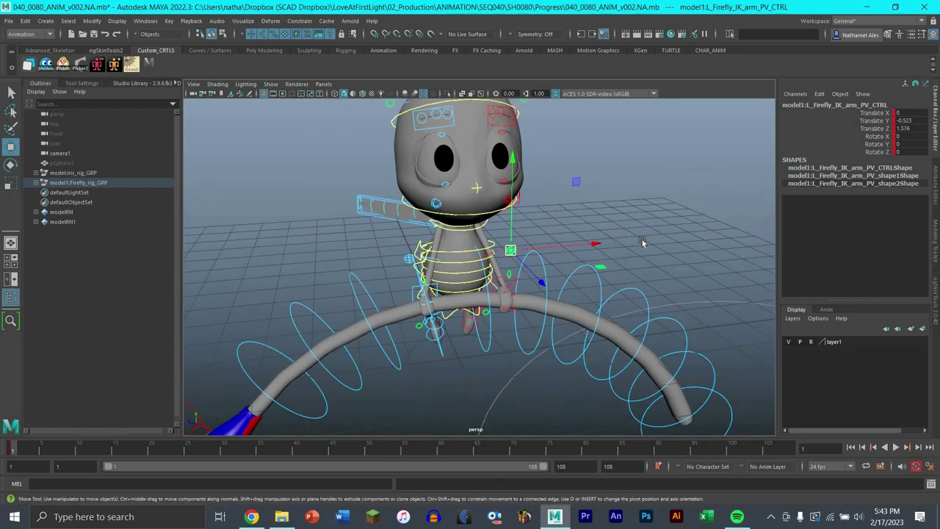
pyautogui.click(642, 240)
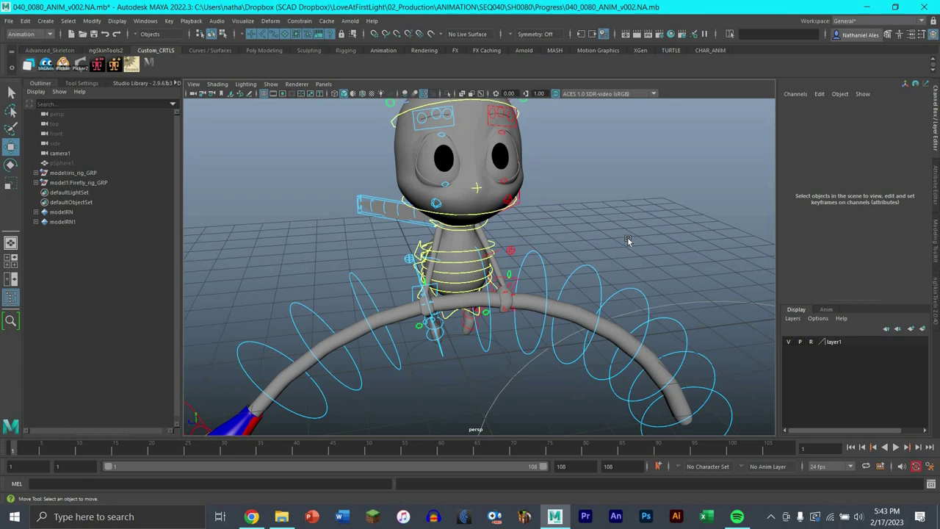
pyautogui.keyDown('alt'); pyautogui.moveTo(627, 239); pyautogui.dragTo(623, 326); pyautogui.keyUp('alt')
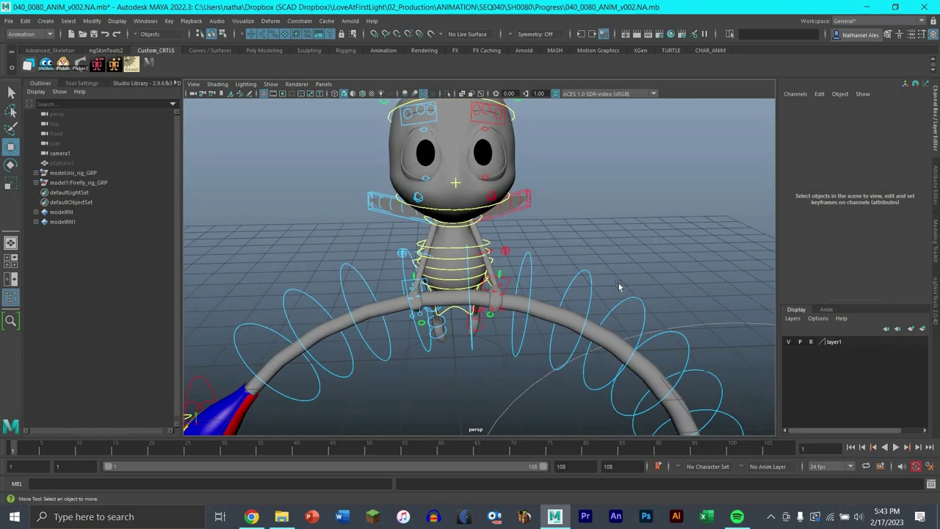
pyautogui.keyDown('alt'); pyautogui.moveTo(619, 286); pyautogui.dragTo(619, 287, button='middle'); pyautogui.keyUp('alt')
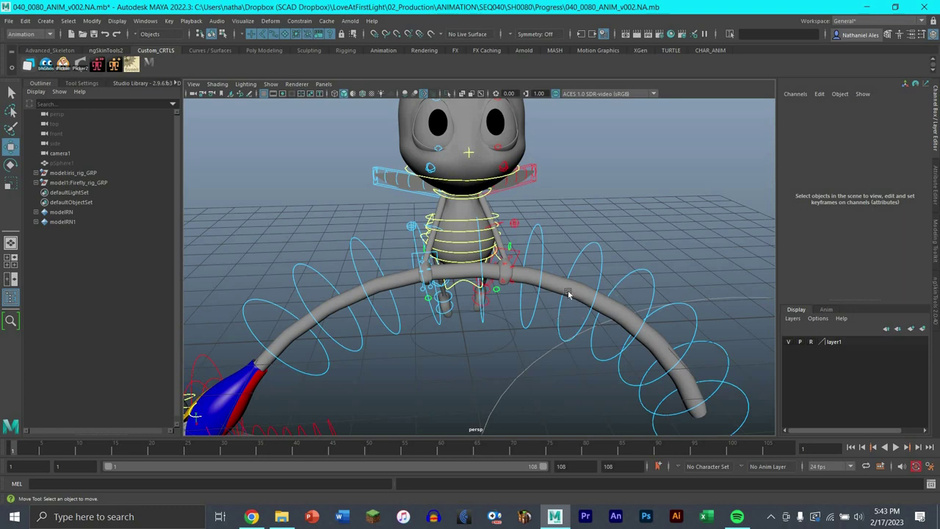
pyautogui.keyDown('alt'); pyautogui.moveTo(567, 272); pyautogui.dragTo(566, 271, button='middle'); pyautogui.keyUp('alt')
pyautogui.keyDown('alt'); pyautogui.moveTo(573, 302); pyautogui.dragTo(578, 312); pyautogui.keyUp('alt')
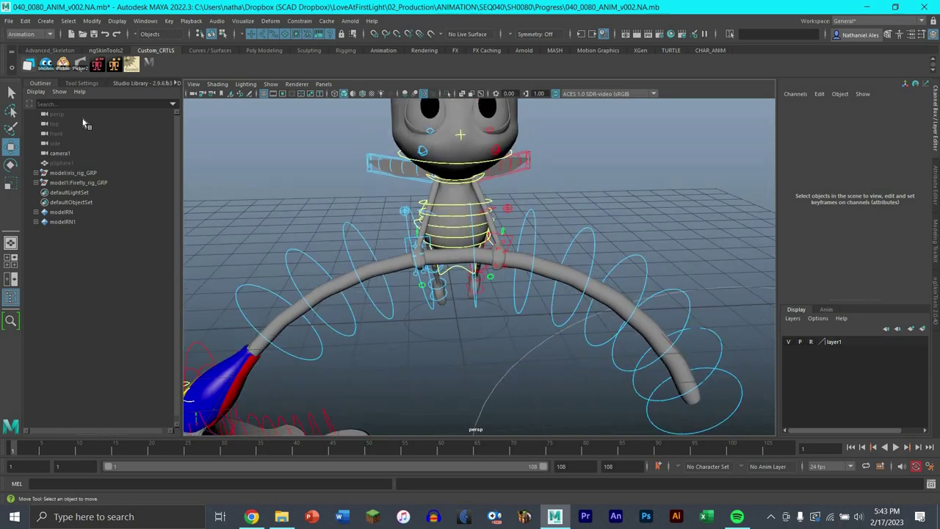
# Select the iris's stem geometry, its middle stem control and its main control in turn to compare them.
pyautogui.click(44, 21)
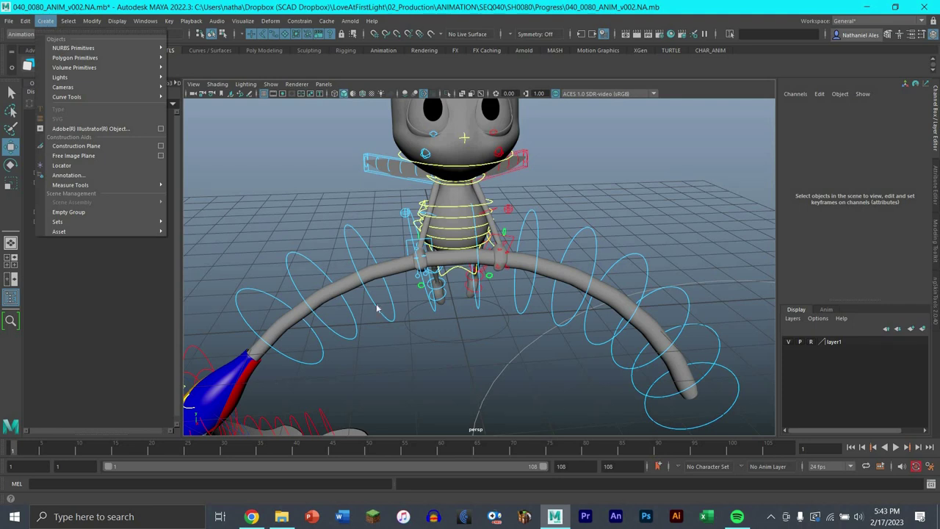
pyautogui.click(481, 248)
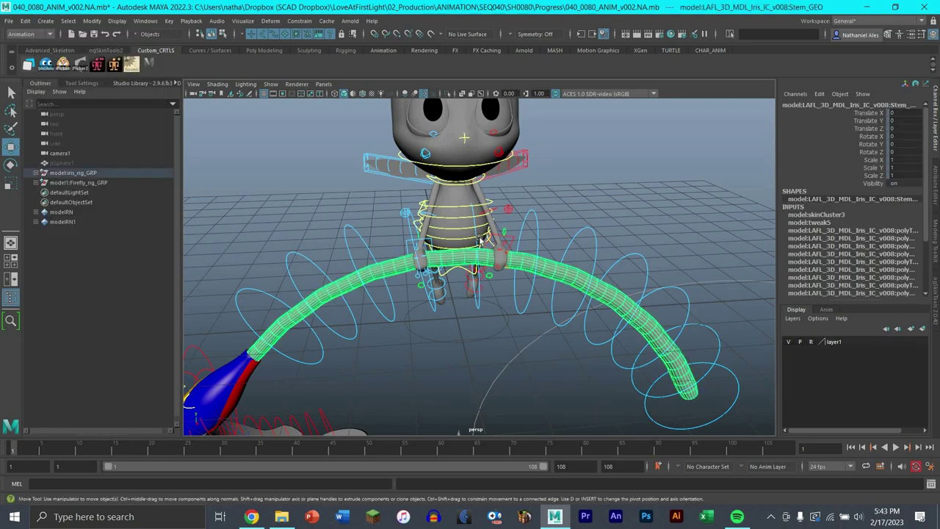
pyautogui.click(477, 251)
pyautogui.hotkey('ctrl', 'z')
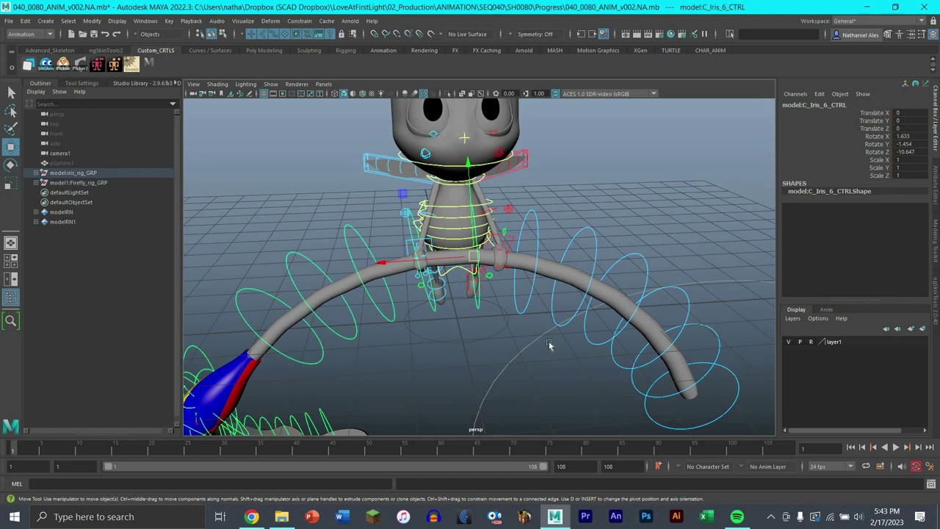
pyautogui.click(544, 333)
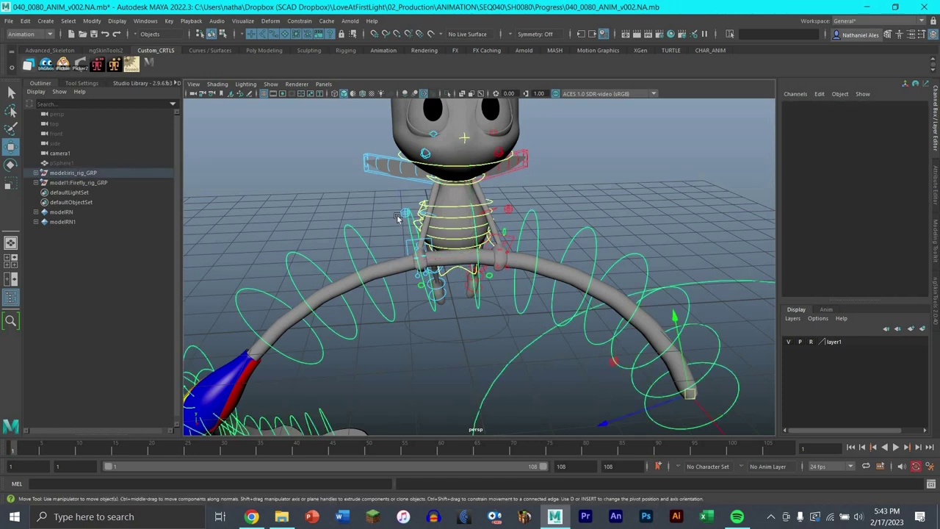
pyautogui.click(655, 249)
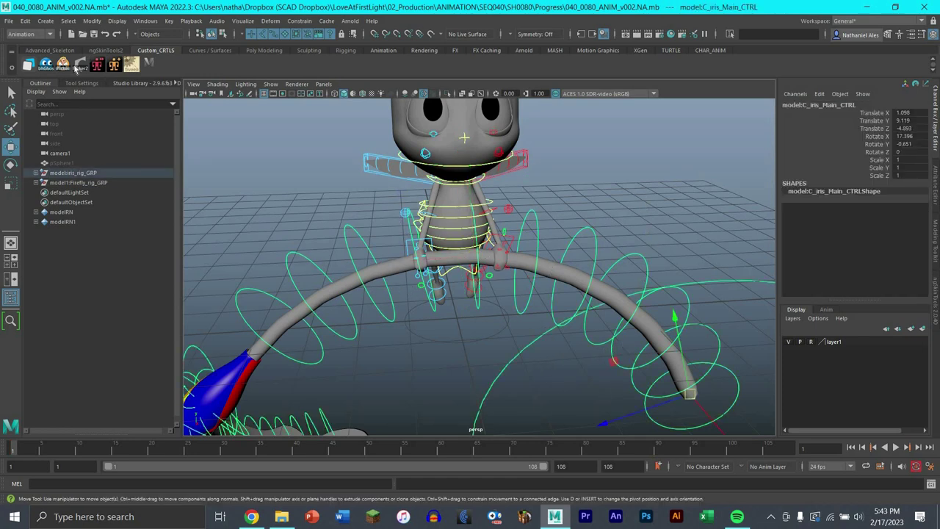
# Create a locator at the origin and put it in its own group.
pyautogui.click(45, 22)
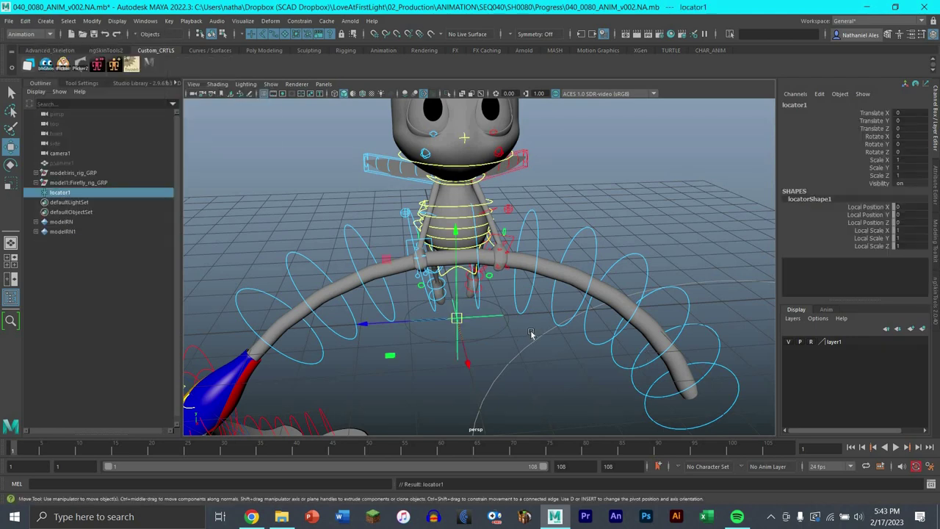
pyautogui.keyDown('alt'); pyautogui.moveTo(508, 329); pyautogui.dragTo(626, 326); pyautogui.keyUp('alt')
pyautogui.scroll(3, 557, 340)
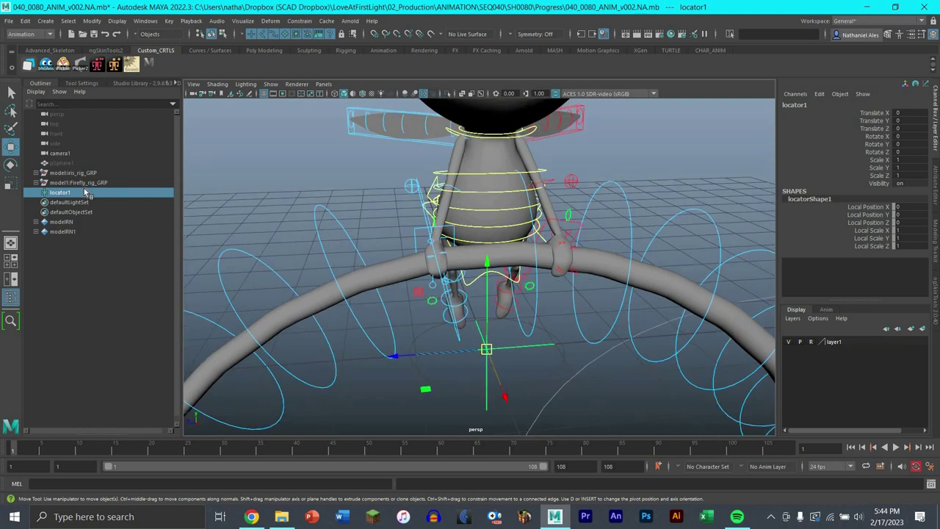
pyautogui.hotkey('ctrl', 'g')
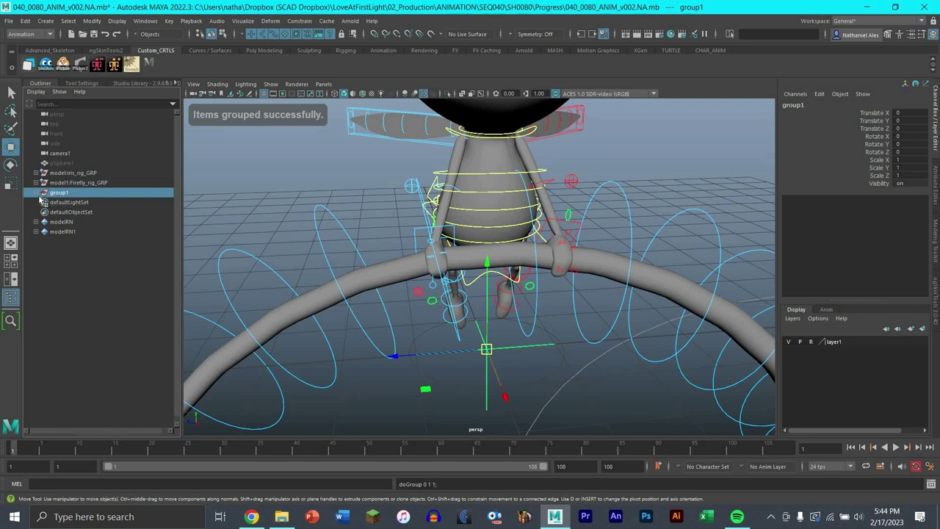
# Move the locator's group up beside the firefly, then try moving the locator alone and undo that move.
pyautogui.moveTo(487, 348); pyautogui.dragTo(645, 191)
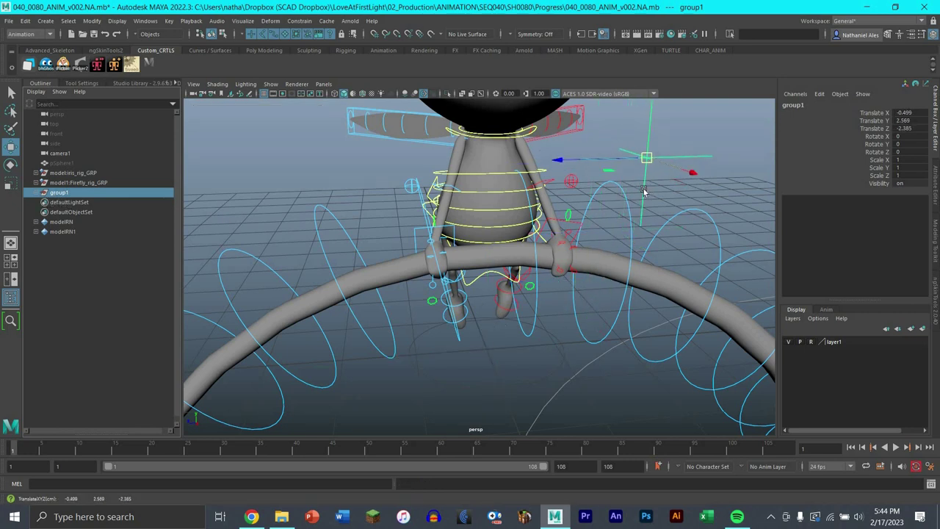
pyautogui.click(644, 204)
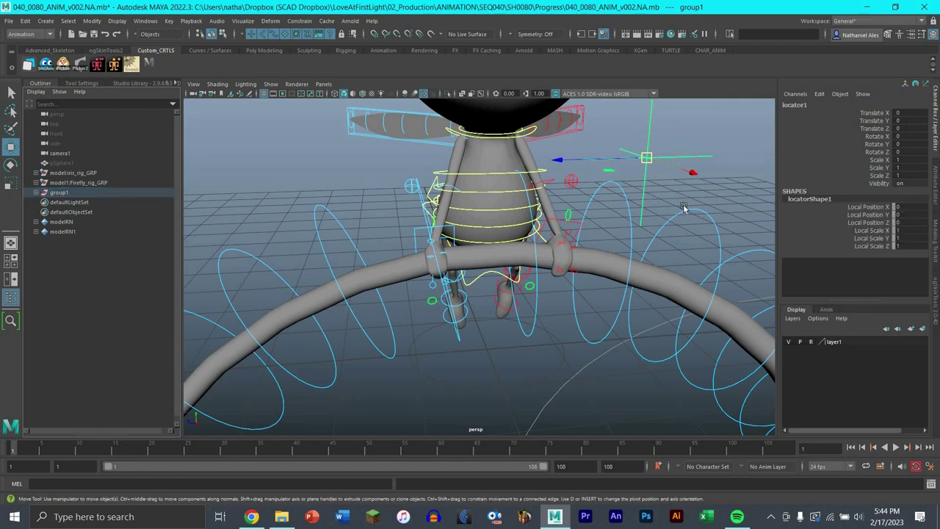
pyautogui.moveTo(646, 158); pyautogui.dragTo(636, 171)
pyautogui.hotkey('ctrl', 'z')
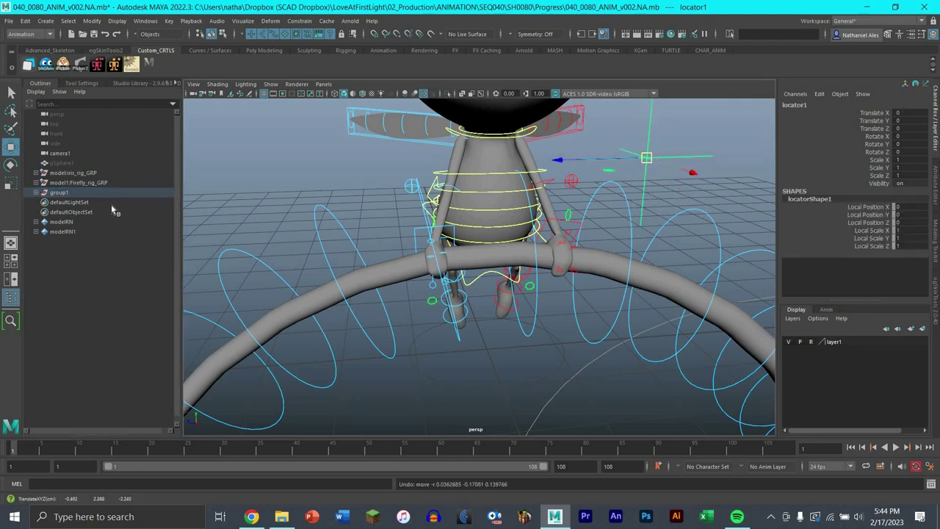
# Try moving the locator's group once more, then undo all of the group's moves.
pyautogui.press('Up')
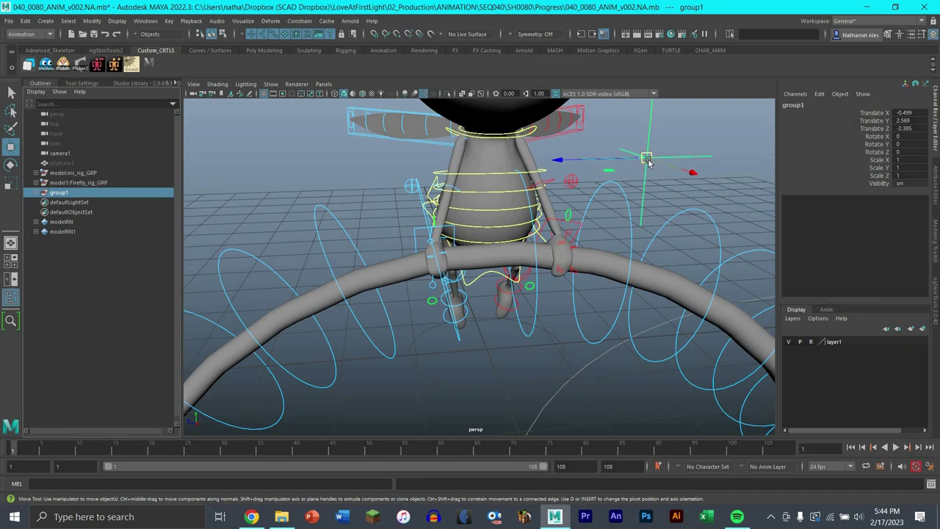
pyautogui.moveTo(651, 162)
pyautogui.mouseDown()
pyautogui.moveTo(659, 185)
pyautogui.moveTo(658, 176)
pyautogui.mouseUp()
pyautogui.click(656, 180)
pyautogui.hotkey('ctrl', 'z')
pyautogui.hotkey('ctrl', 'z')
pyautogui.hotkey('ctrl', 'z')
pyautogui.hotkey('ctrl', 'z')
pyautogui.hotkey('ctrl', 'z')
pyautogui.hotkey('ctrl', 'z')
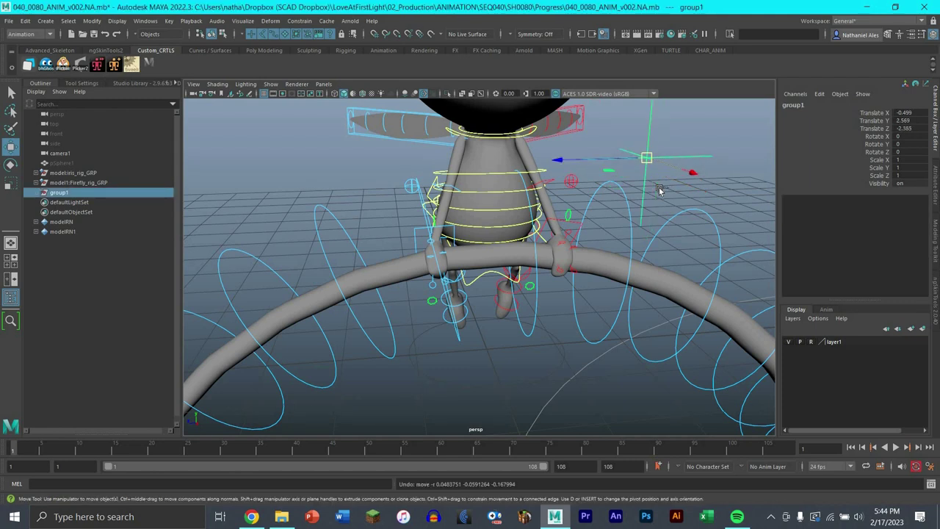
pyautogui.hotkey('ctrl', 'z')
pyautogui.hotkey('ctrl', 'z')
pyautogui.hotkey('ctrl', 'z')
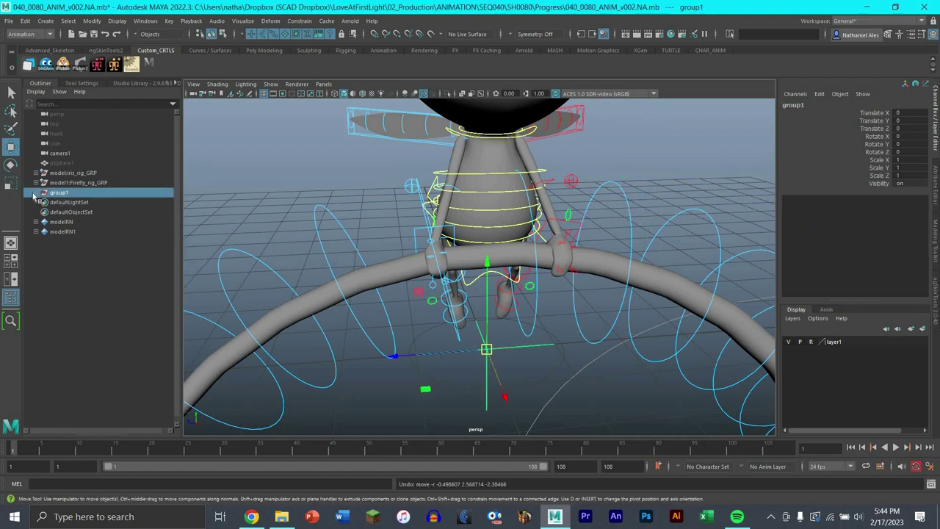
# Rename the locator as iris_loc and its parent group as iris_loc_grp.
pyautogui.click(35, 193)
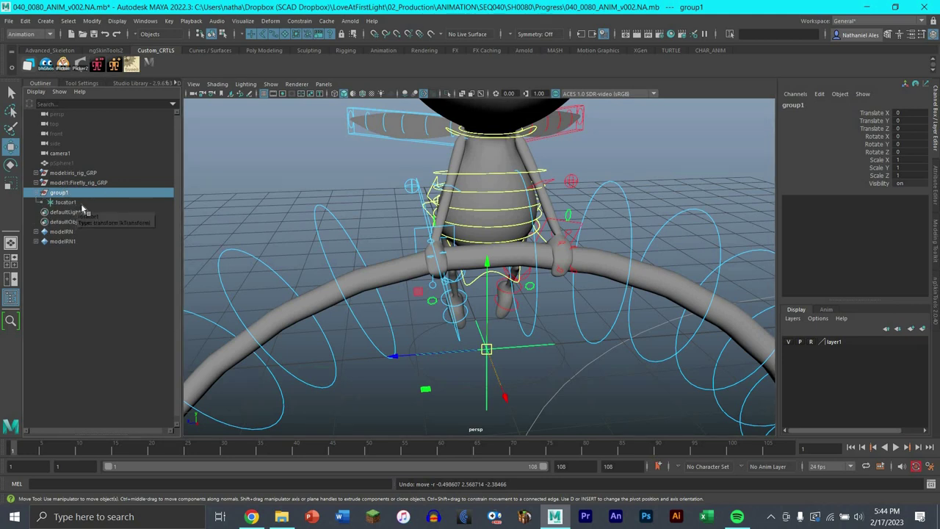
pyautogui.click(66, 202)
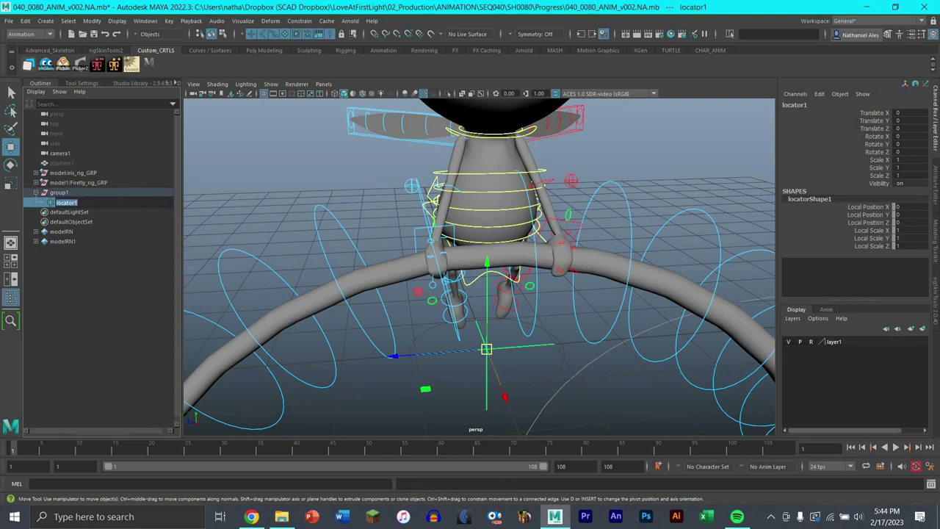
pyautogui.write('iris_loc')
pyautogui.doubleClick(60, 193)
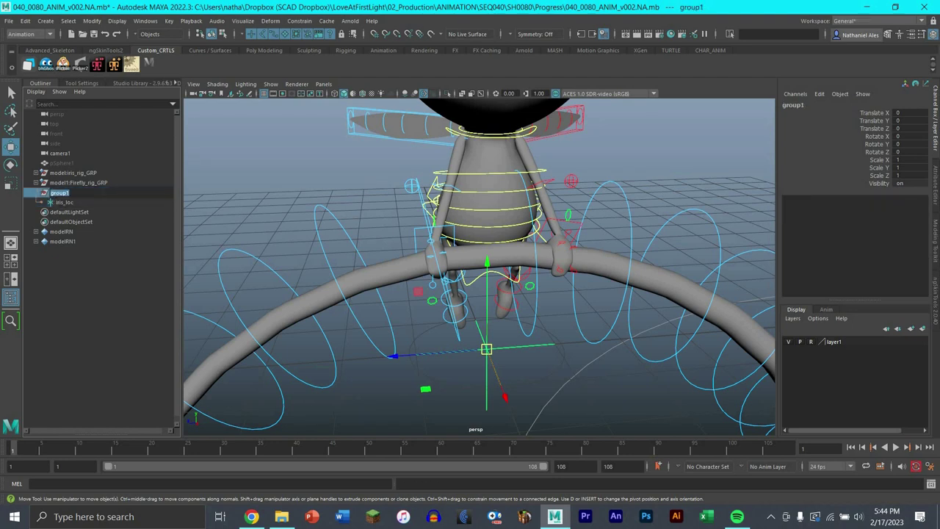
pyautogui.write('iris_loc_')
pyautogui.press('Return')
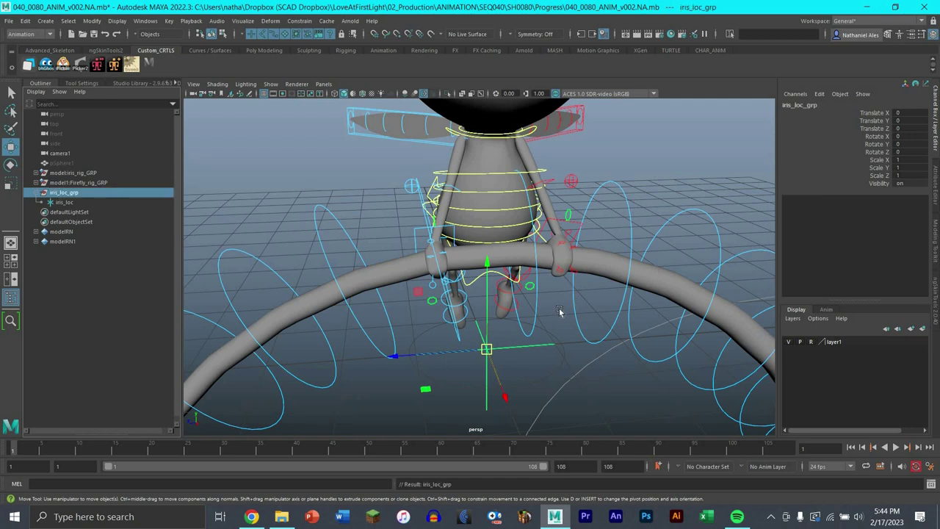
# Match the translation of iris_loc_grp to the iris stem control C_Iris_6_CTRL between the firefly's hands.
pyautogui.keyDown('alt'); pyautogui.moveTo(559, 312); pyautogui.dragTo(537, 312); pyautogui.keyUp('alt')
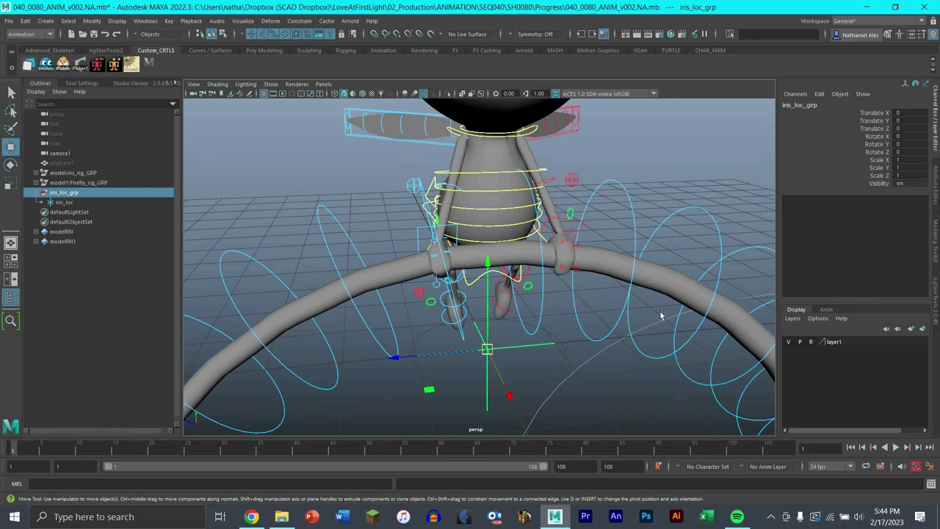
pyautogui.click(508, 241)
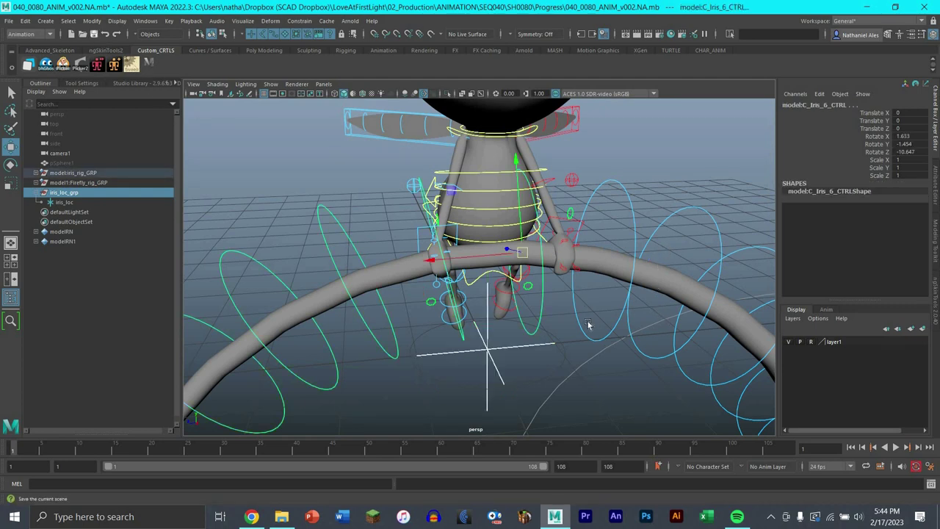
pyautogui.click(92, 21)
pyautogui.moveTo(163, 77)
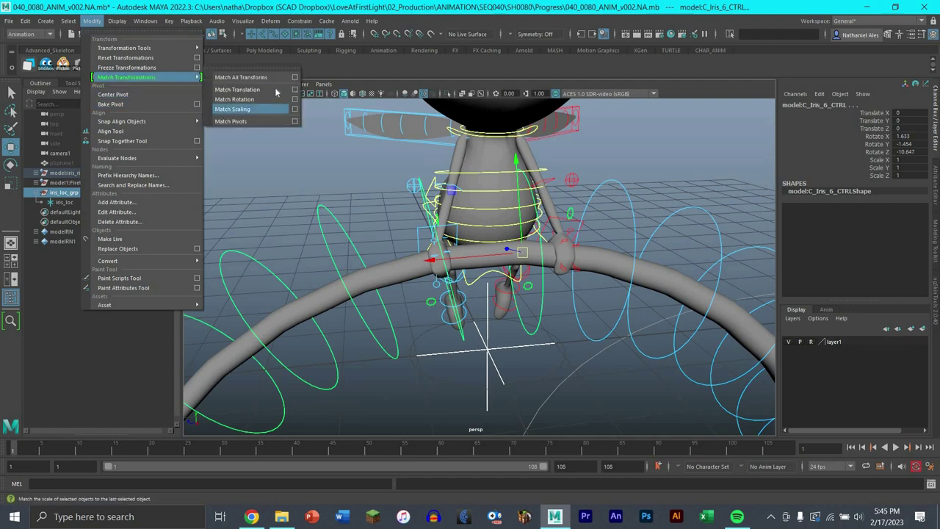
pyautogui.click(277, 91)
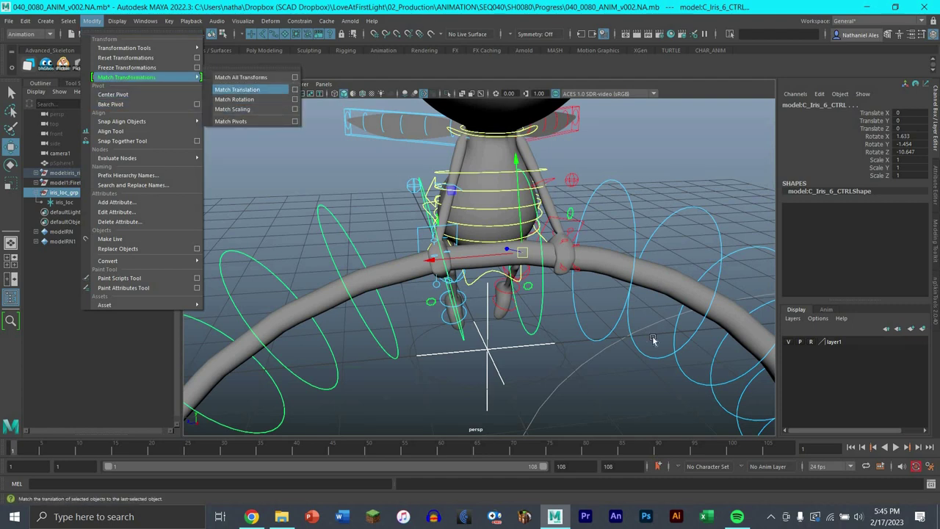
# Try moving iris_loc alone about 0.27 along Z with grid snapping to centre it between the hands, and undo that move.
pyautogui.click(534, 267)
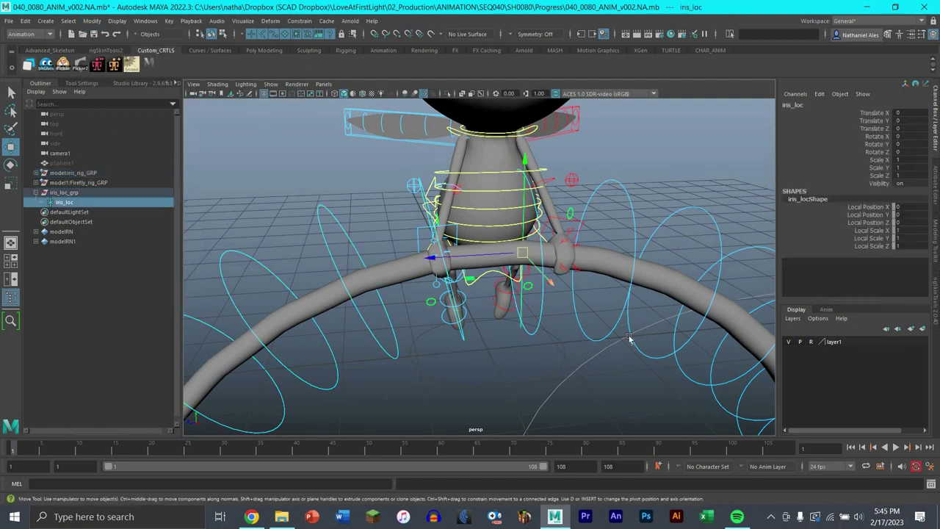
pyautogui.press('space')
pyautogui.press('space')
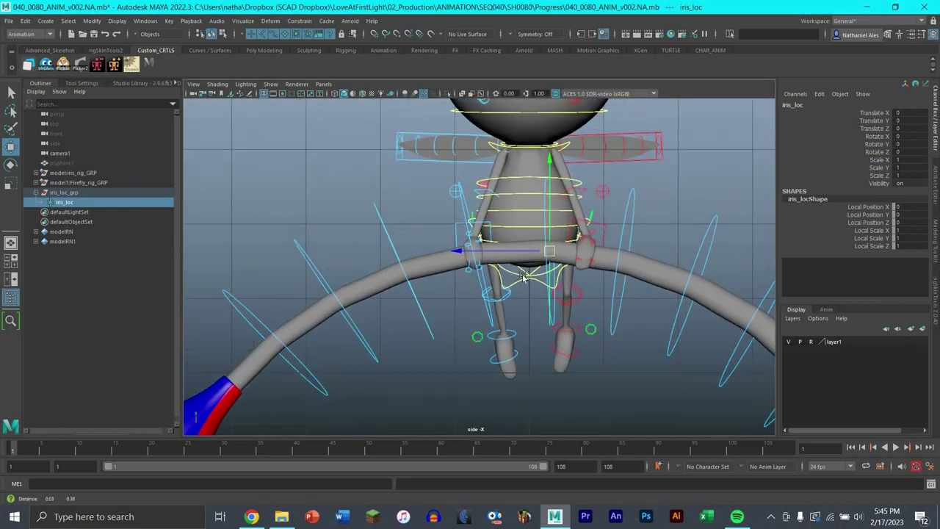
pyautogui.keyDown('alt'); pyautogui.moveTo(523, 277); pyautogui.dragTo(518, 300, button='middle'); pyautogui.keyUp('alt')
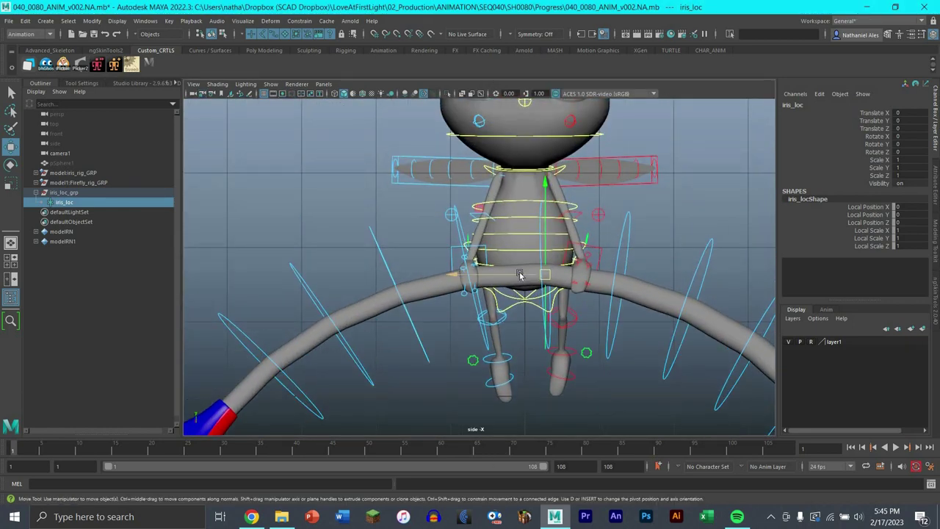
pyautogui.press('x')
pyautogui.moveTo(512, 278); pyautogui.dragTo(528, 277)
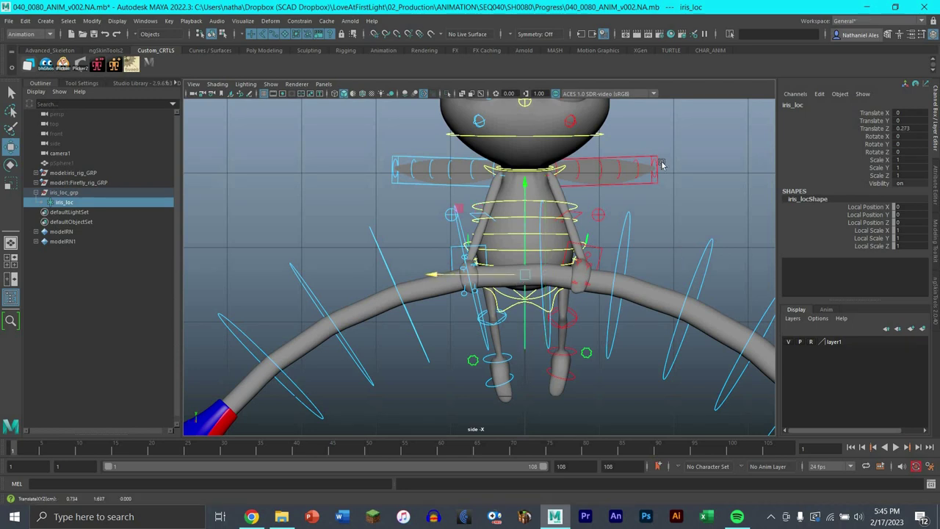
pyautogui.press('space')
pyautogui.press('space')
pyautogui.keyDown('alt'); pyautogui.moveTo(678, 244); pyautogui.dragTo(607, 197); pyautogui.keyUp('alt')
pyautogui.keyDown('alt'); pyautogui.moveTo(621, 235); pyautogui.dragTo(596, 182, button='middle'); pyautogui.keyUp('alt')
pyautogui.keyDown('alt'); pyautogui.moveTo(618, 225); pyautogui.dragTo(632, 227); pyautogui.keyUp('alt')
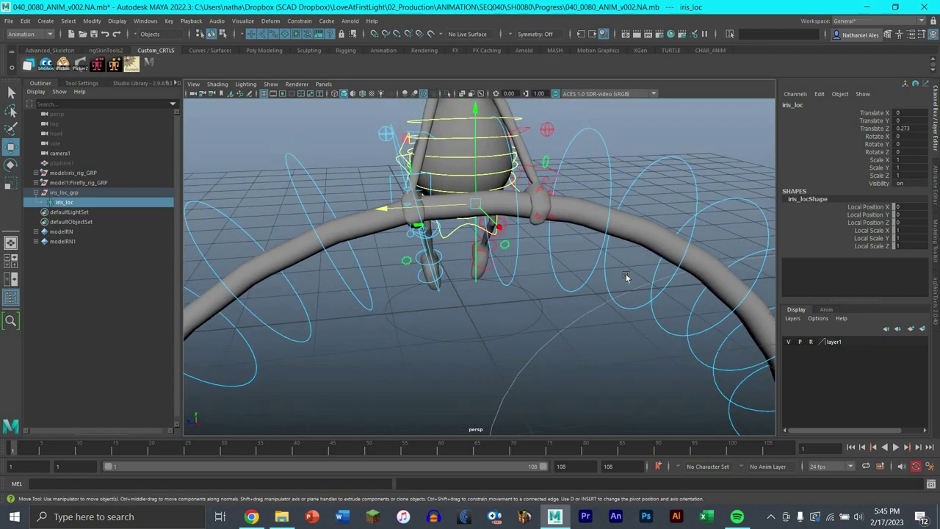
pyautogui.keyDown('alt'); pyautogui.moveTo(672, 254); pyautogui.dragTo(679, 293, button='middle'); pyautogui.keyUp('alt')
pyautogui.hotkey('ctrl', 'z')
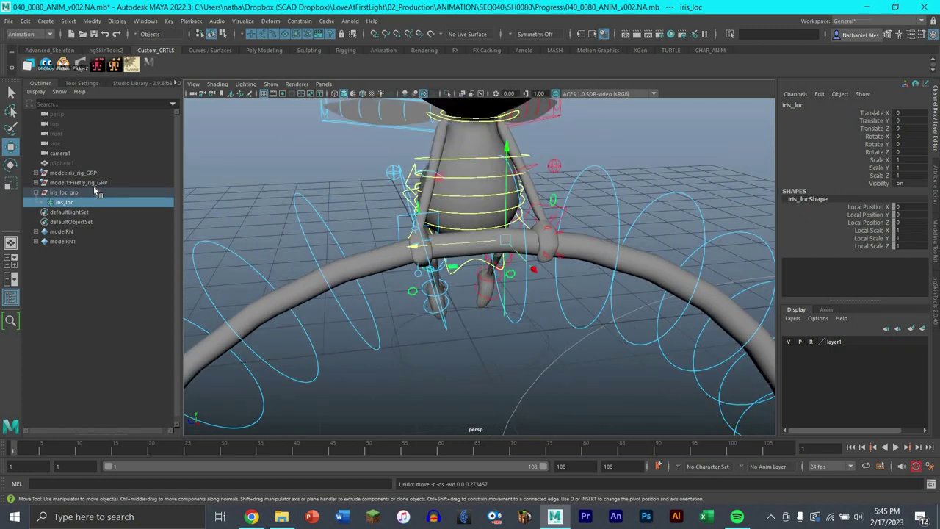
# Move iris_loc_grp along Z to 0 with grid snapping so it sits centred on the stem between the firefly's hands.
pyautogui.click(541, 255)
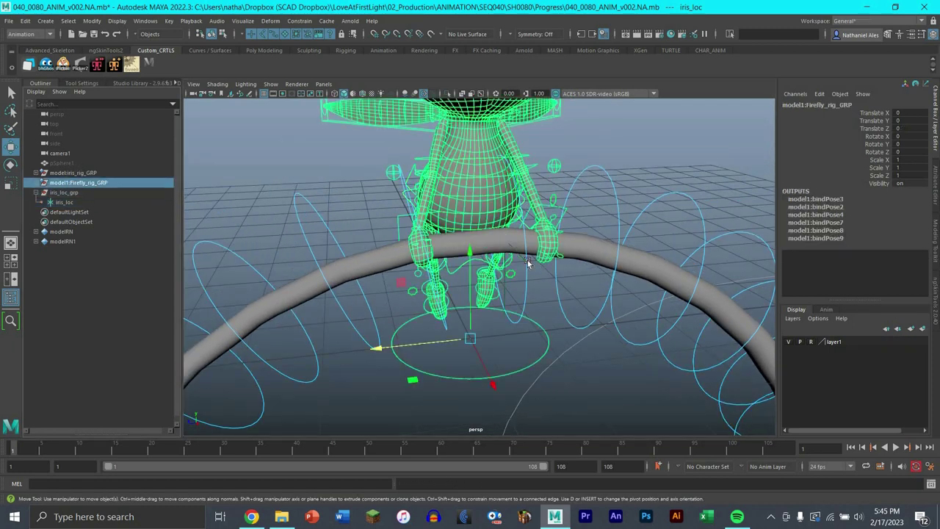
pyautogui.click(74, 192)
pyautogui.press('space')
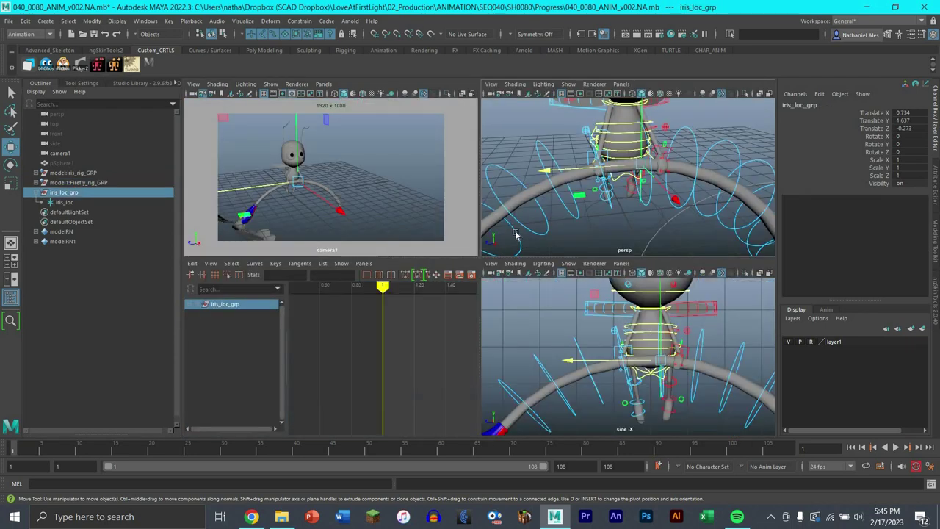
pyautogui.press('space')
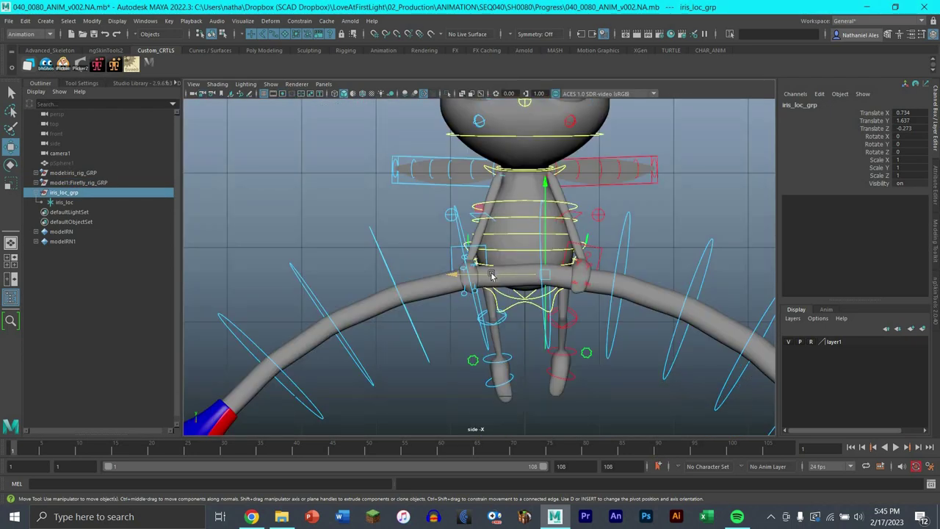
pyautogui.press('space')
pyautogui.press('space')
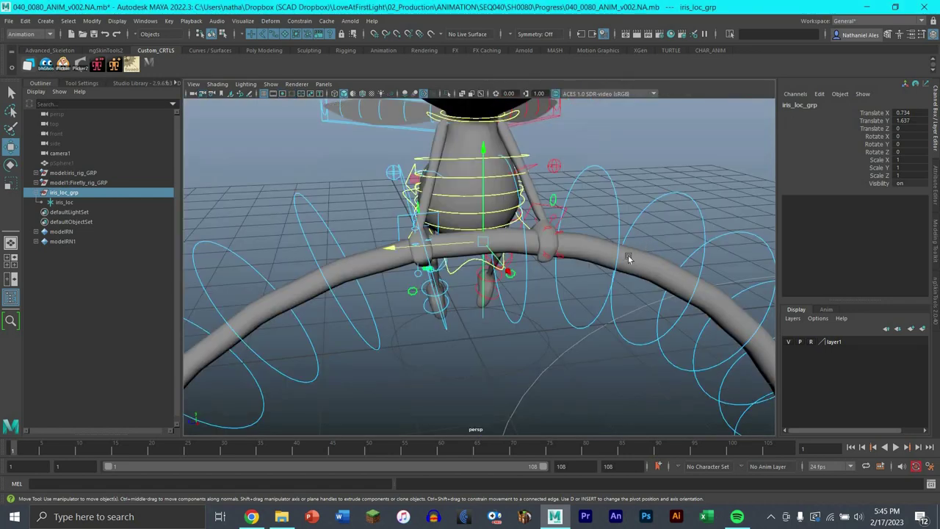
pyautogui.keyDown('alt'); pyautogui.moveTo(629, 257); pyautogui.dragTo(611, 263); pyautogui.keyUp('alt')
pyautogui.keyDown('alt'); pyautogui.moveTo(402, 298); pyautogui.dragTo(418, 260, button='middle'); pyautogui.keyUp('alt')
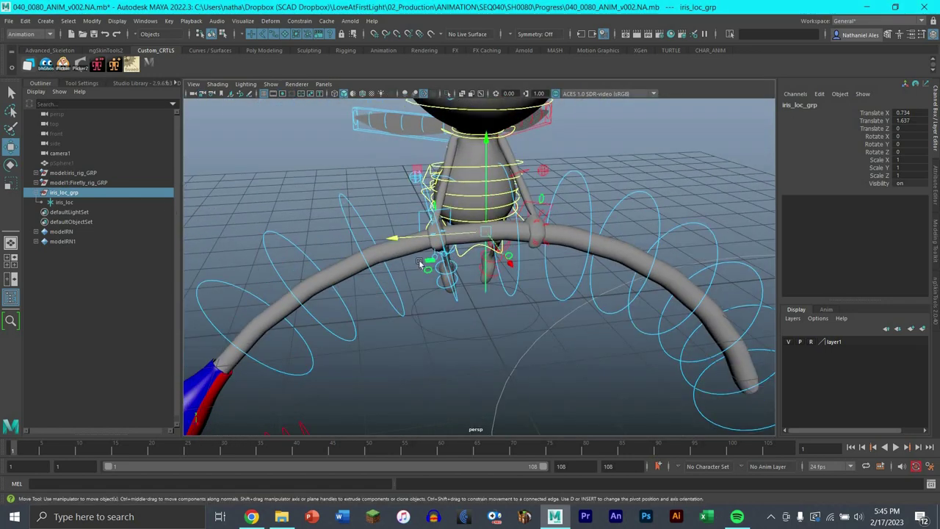
pyautogui.keyDown('alt'); pyautogui.moveTo(597, 319); pyautogui.dragTo(583, 314, button='middle'); pyautogui.keyUp('alt')
pyautogui.click(141, 204)
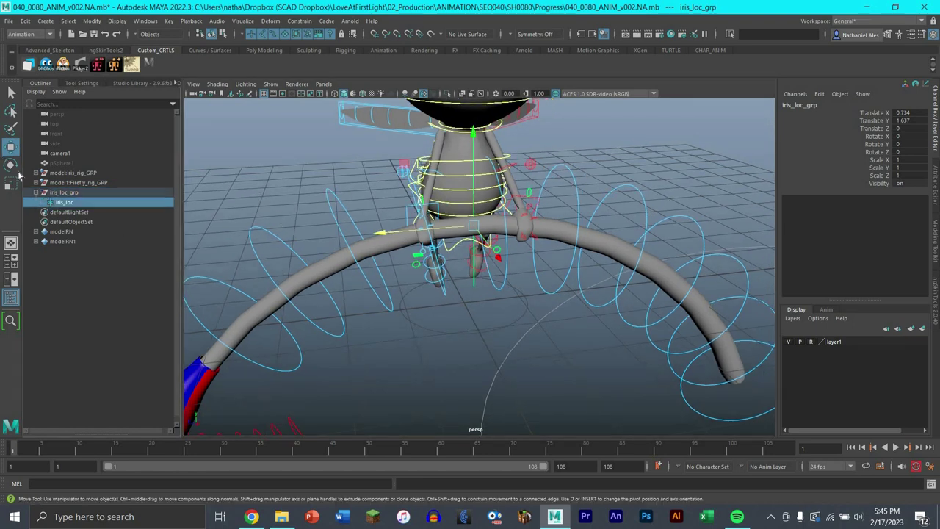
pyautogui.click(91, 191)
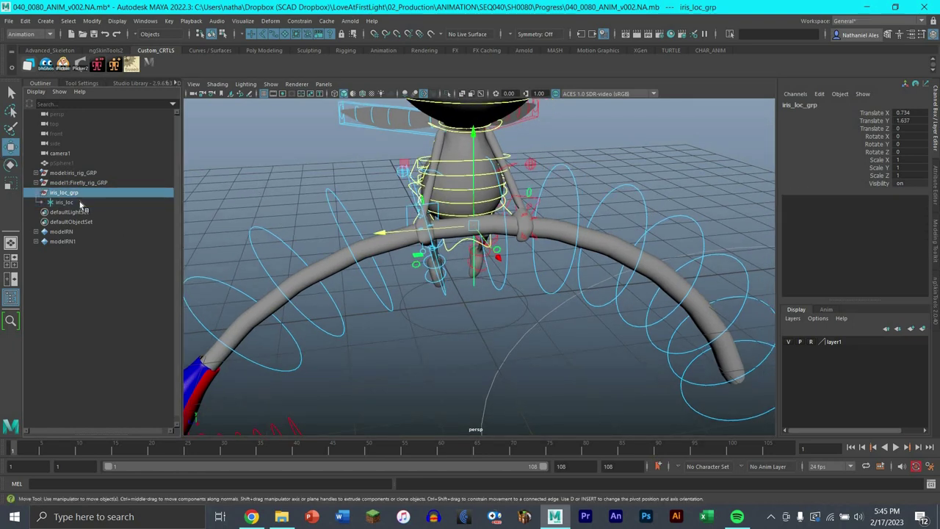
pyautogui.press('Down')
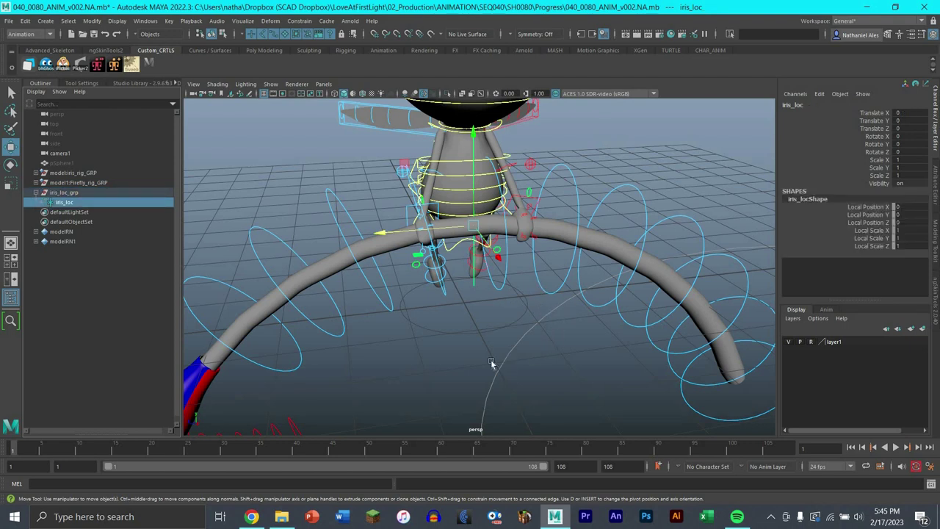
pyautogui.scroll(-5, 491, 362)
pyautogui.scroll(6, 431, 245)
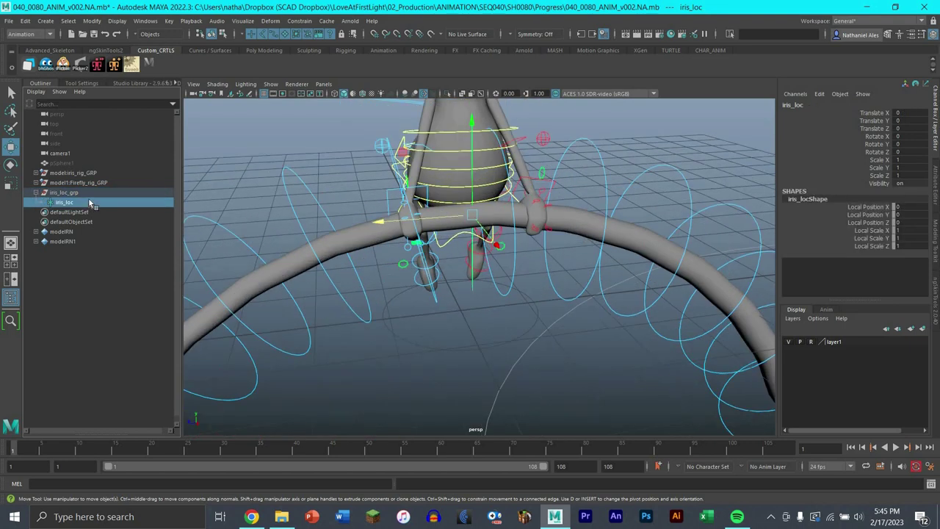
# Try moving iris_loc_grp freely along the stem, and undo that move.
pyautogui.press('Up')
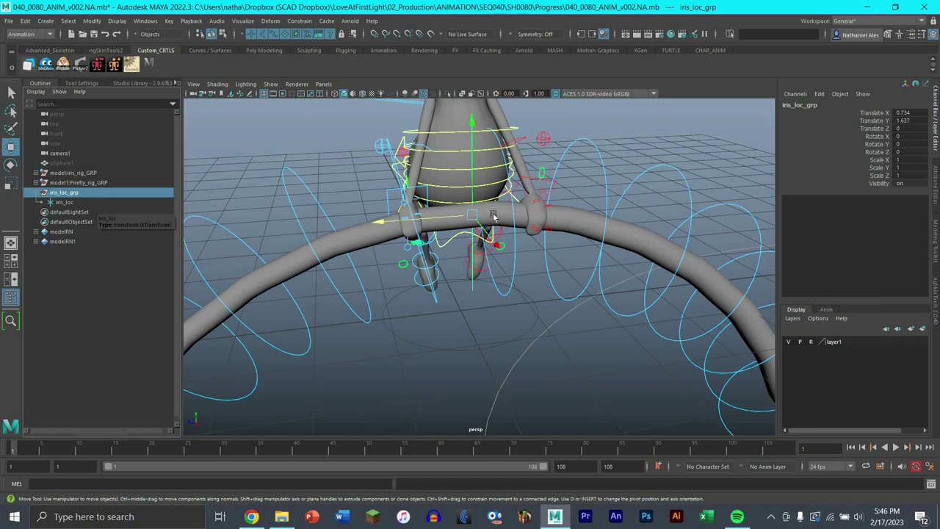
pyautogui.moveTo(486, 211); pyautogui.dragTo(503, 213)
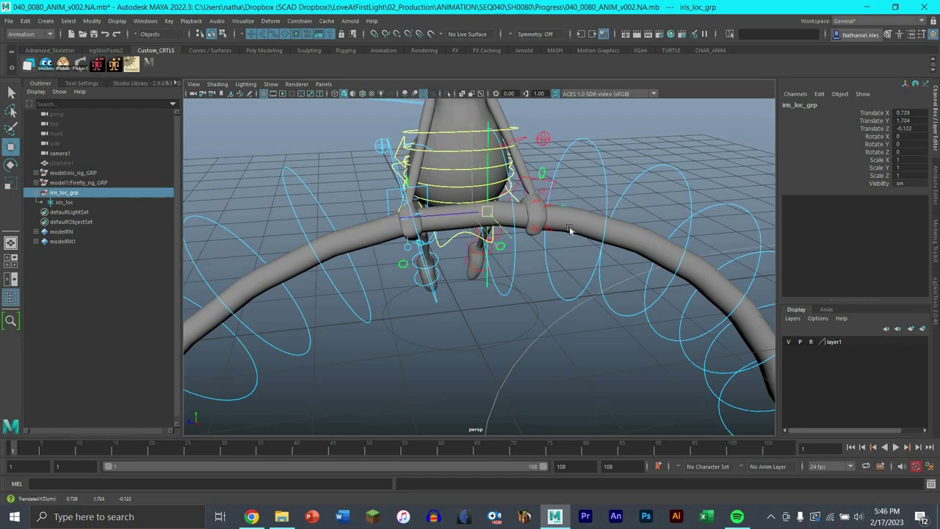
pyautogui.hotkey('ctrl', 'z')
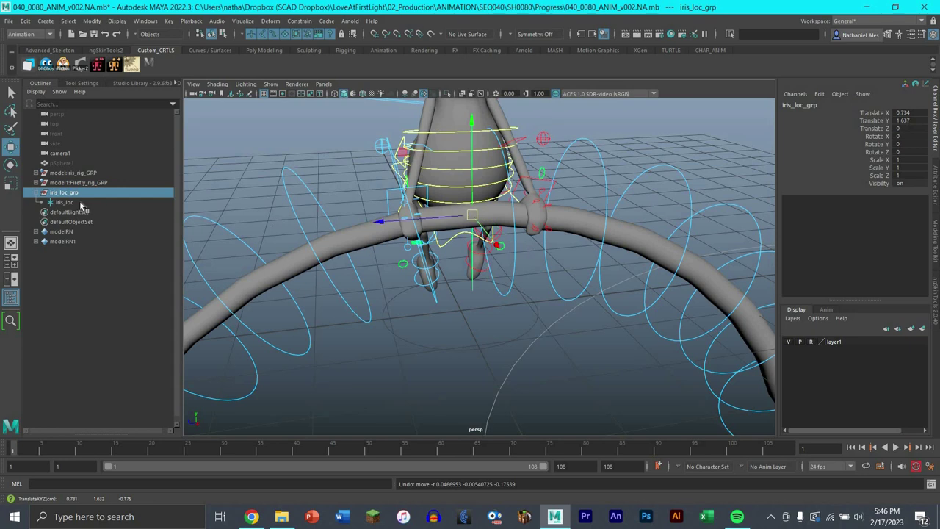
# Parent-constrain the iris main control C_iris_Main_CTRL to iris_loc, dismissing the student version notice on the way.
pyautogui.press('Down')
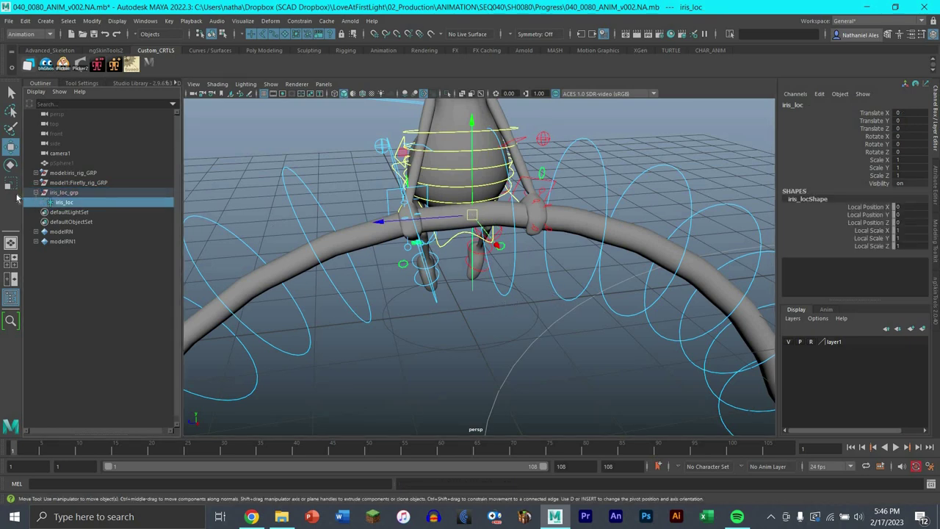
pyautogui.keyDown('alt'); pyautogui.moveTo(365, 256); pyautogui.dragTo(397, 257); pyautogui.keyUp('alt')
pyautogui.keyDown('alt'); pyautogui.moveTo(568, 321); pyautogui.dragTo(453, 321, button='middle'); pyautogui.keyUp('alt')
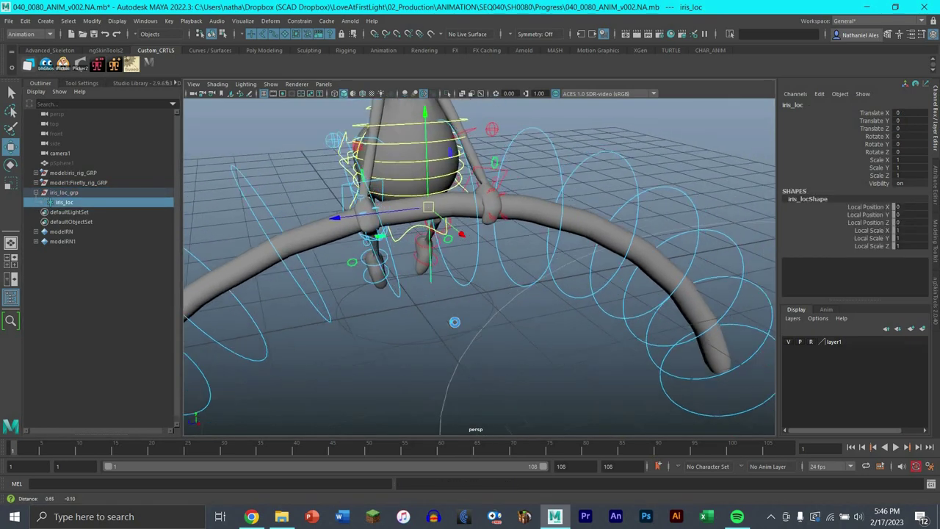
pyautogui.scroll(-2, 507, 303)
pyautogui.click(450, 272)
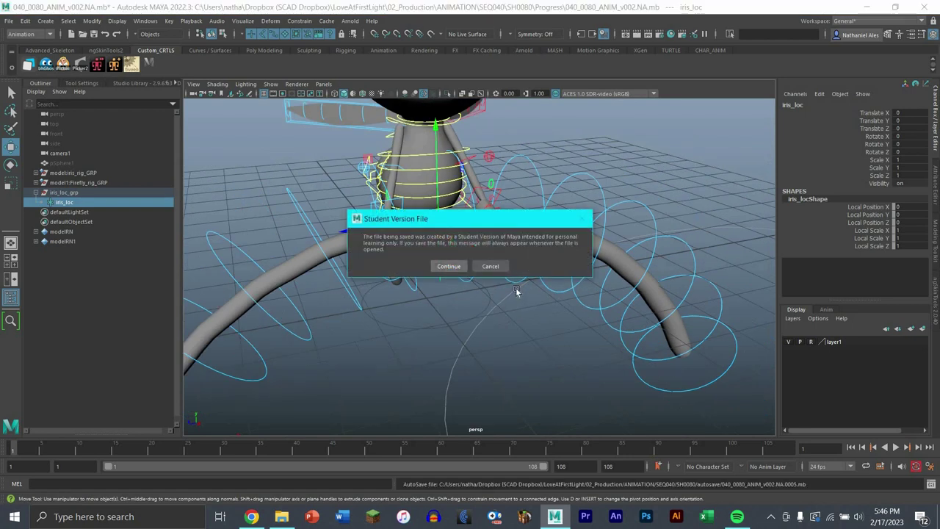
pyautogui.keyDown('shift'); pyautogui.click(683, 315); pyautogui.keyUp('shift')
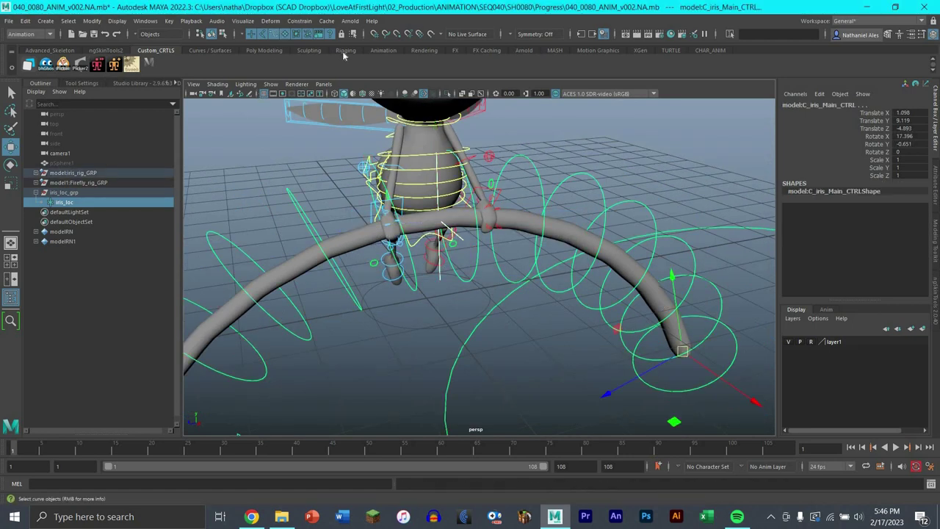
pyautogui.click(299, 20)
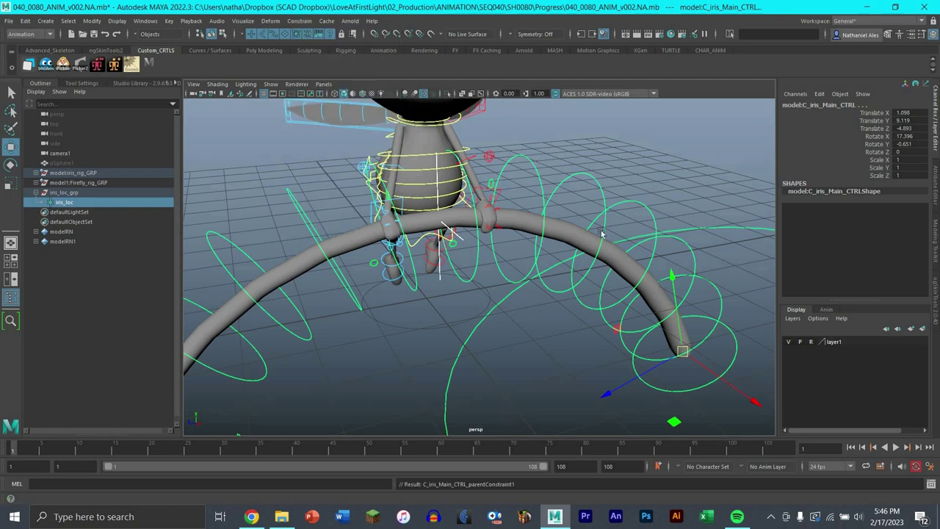
# Test the constraint by moving and rotating iris_loc, undoing each change.
pyautogui.click(154, 217)
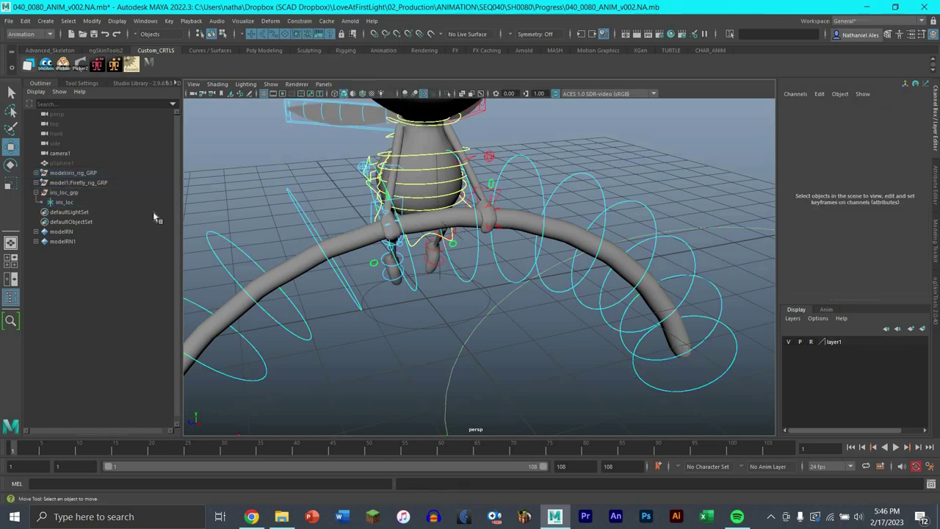
pyautogui.click(73, 203)
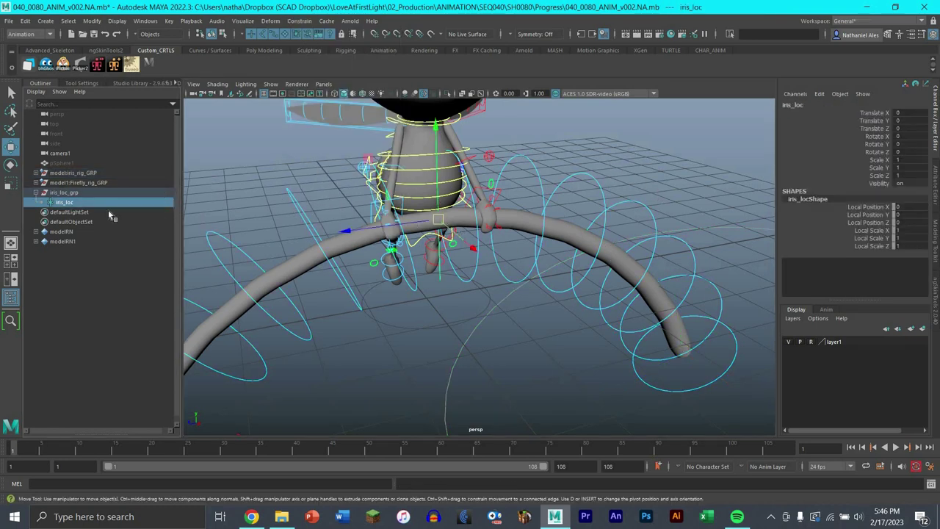
pyautogui.moveTo(438, 219); pyautogui.dragTo(518, 283)
pyautogui.hotkey('ctrl', 'z')
pyautogui.keyDown('alt'); pyautogui.moveTo(518, 283); pyautogui.dragTo(426, 291, button='right'); pyautogui.keyUp('alt')
pyautogui.press('e')
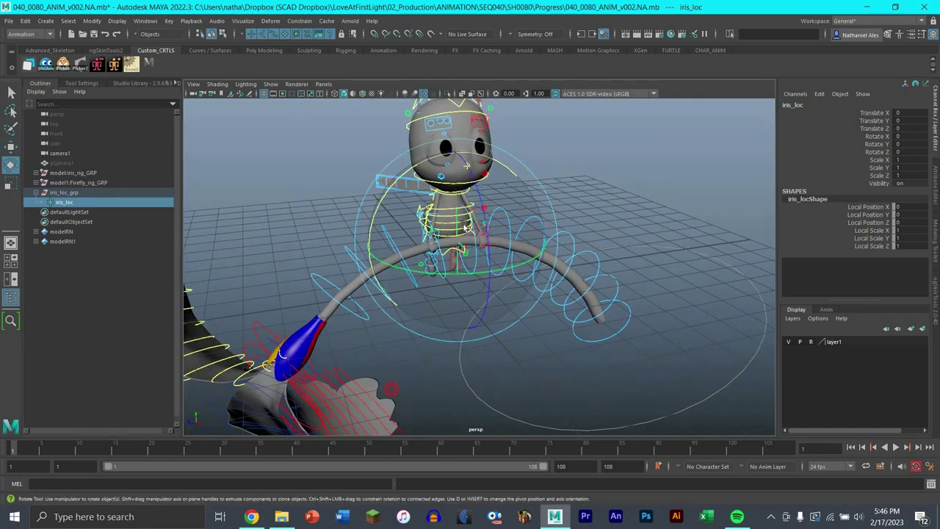
pyautogui.moveTo(427, 291); pyautogui.dragTo(507, 323)
pyautogui.hotkey('ctrl', 'z')
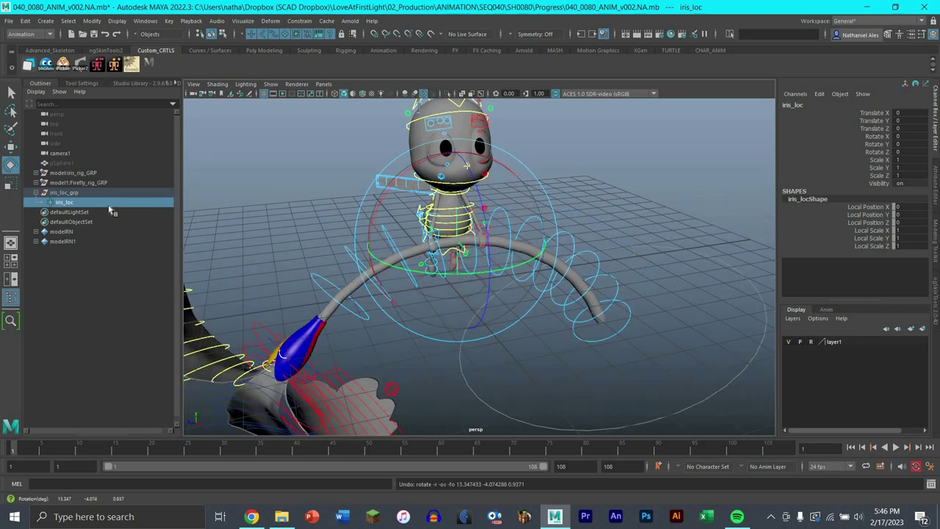
pyautogui.press('w')
pyautogui.click(113, 193)
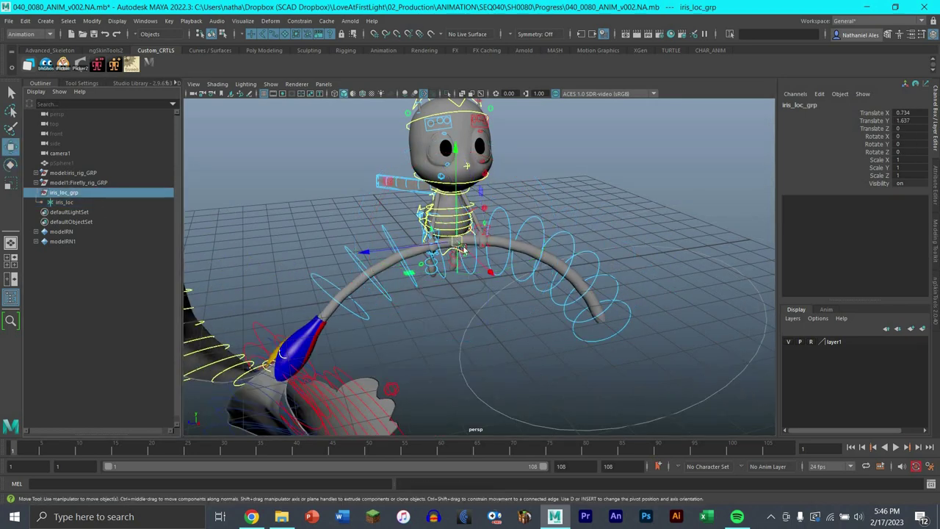
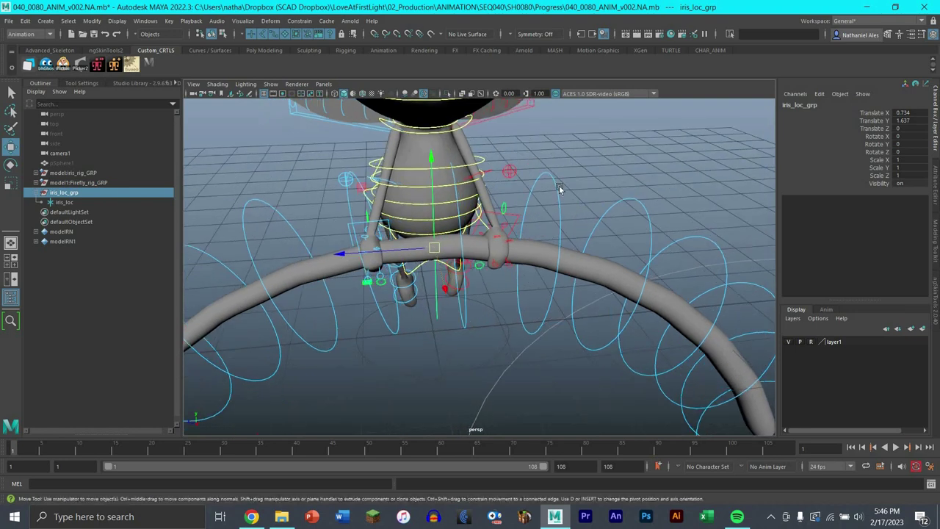
pyautogui.keyDown('alt'); pyautogui.moveTo(560, 186); pyautogui.dragTo(600, 253, button='right'); pyautogui.keyUp('alt')
pyautogui.keyDown('alt'); pyautogui.moveTo(592, 195); pyautogui.dragTo(624, 250, button='middle'); pyautogui.keyUp('alt')
pyautogui.scroll(-2, 621, 254)
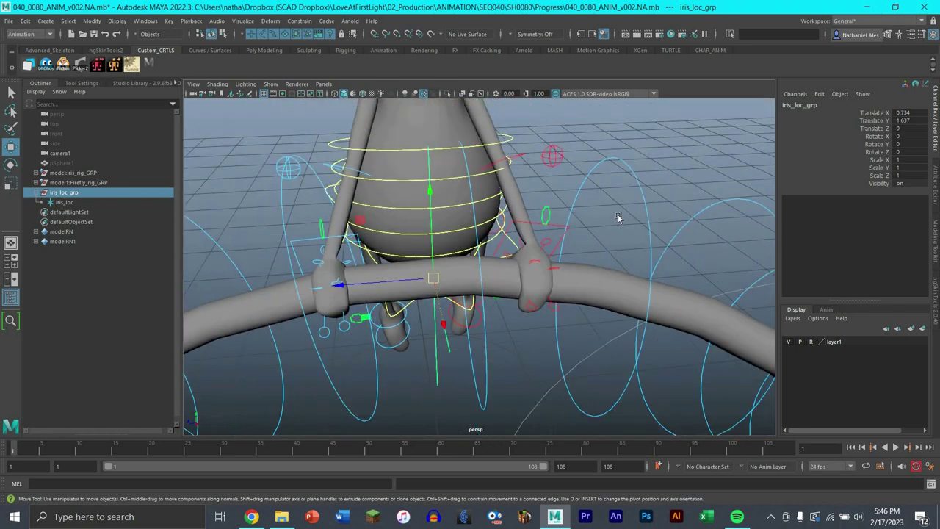
pyautogui.keyDown('alt'); pyautogui.moveTo(619, 218); pyautogui.dragTo(594, 241); pyautogui.keyUp('alt')
pyautogui.click(595, 241)
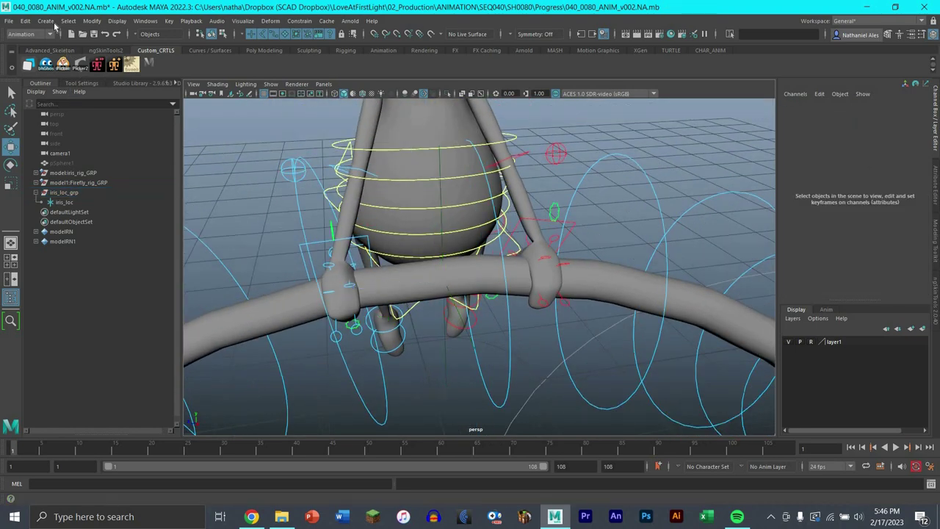
# Create two new locators, put each one in its own group, and expand both groups in the hierarchy.
pyautogui.click(45, 20)
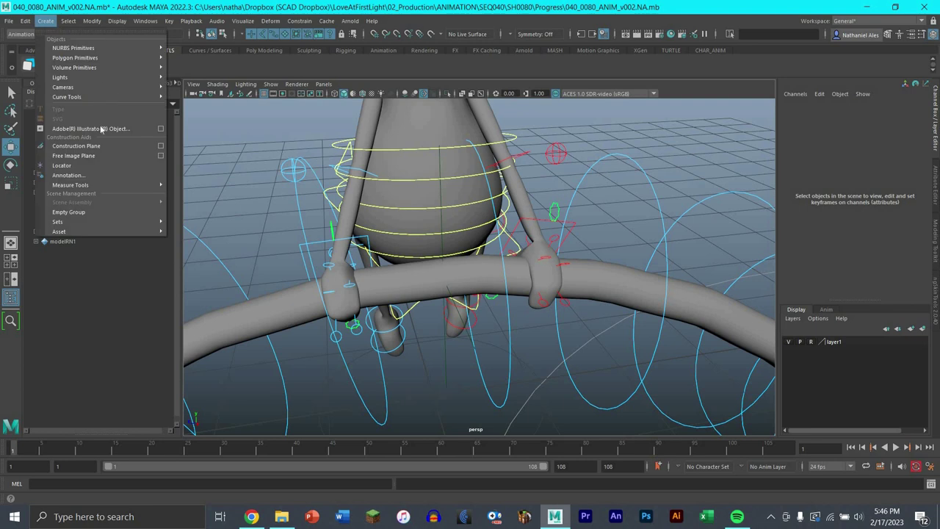
pyautogui.click(107, 166)
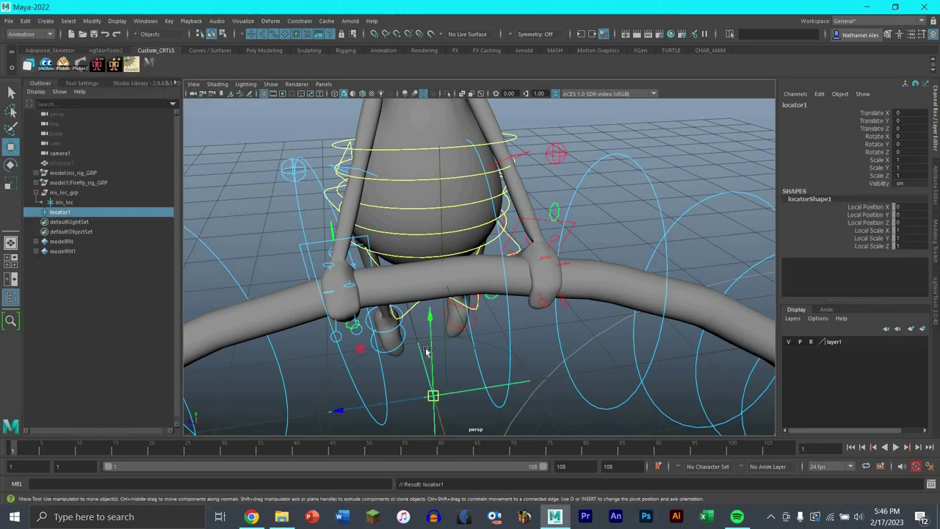
pyautogui.click(82, 212)
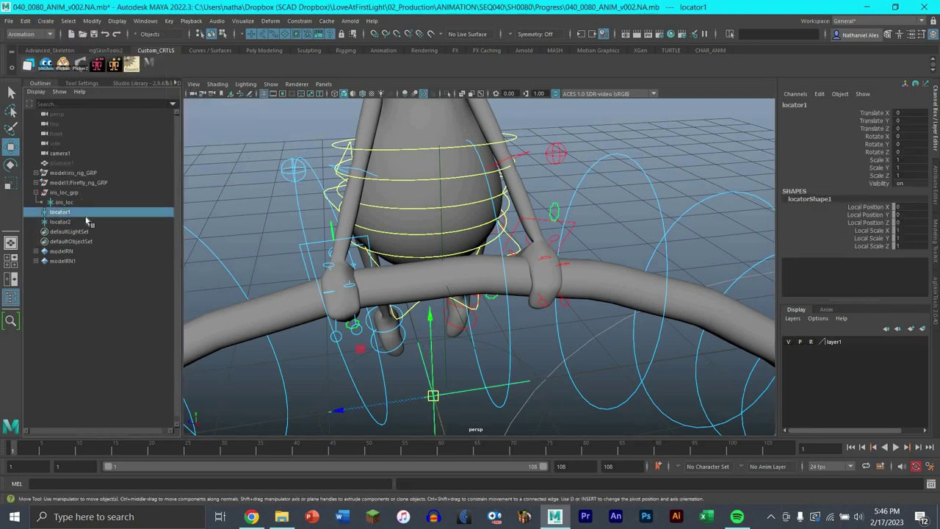
pyautogui.hotkey('ctrl', 'g')
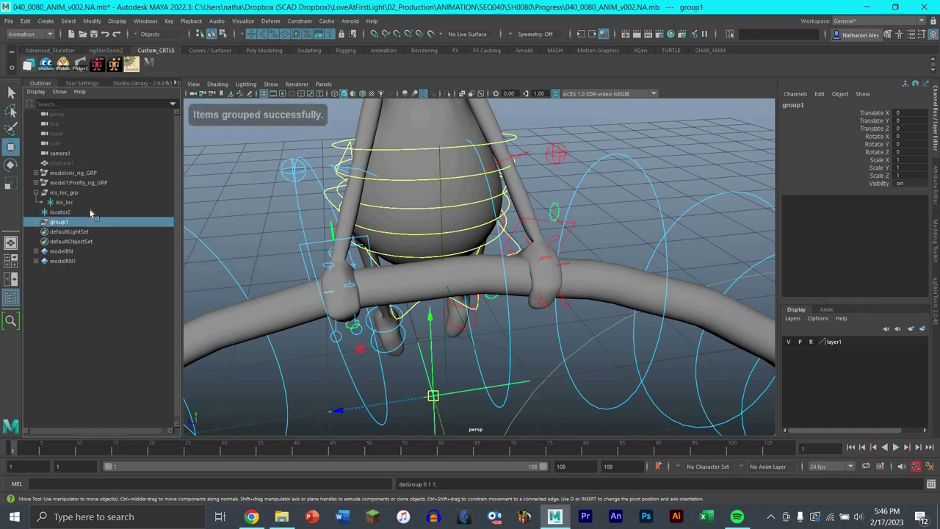
pyautogui.click(90, 205)
pyautogui.click(89, 212)
pyautogui.hotkey('ctrl', 'g')
pyautogui.click(35, 212)
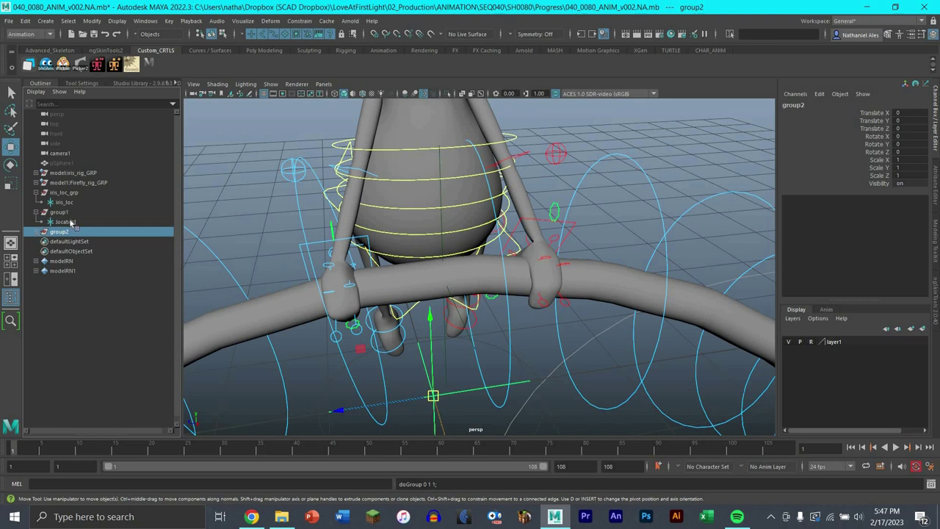
pyautogui.click(36, 232)
# Rename the first new locator L_hand_loc and its group L_hand_loc_grp.
pyautogui.doubleClick(68, 221)
pyautogui.write('l_hand_loc')
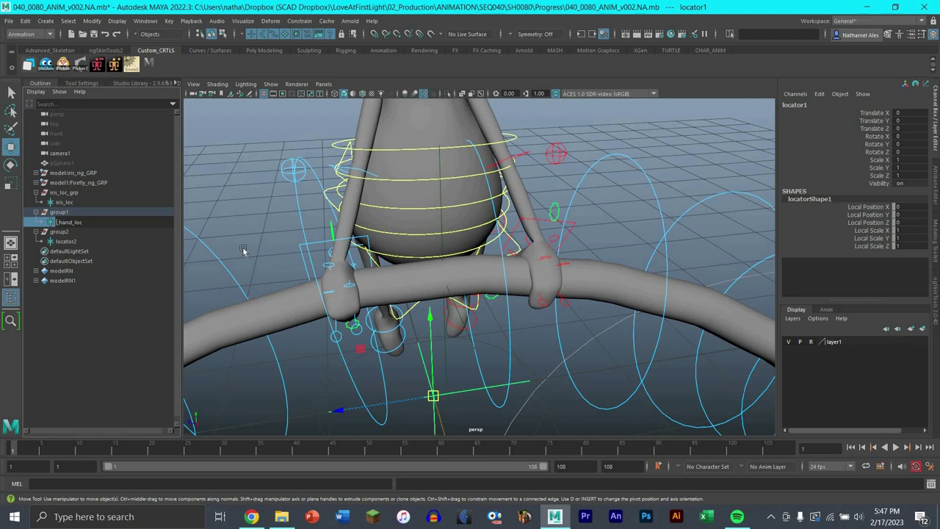
pyautogui.write('L')
pyautogui.doubleClick(60, 213)
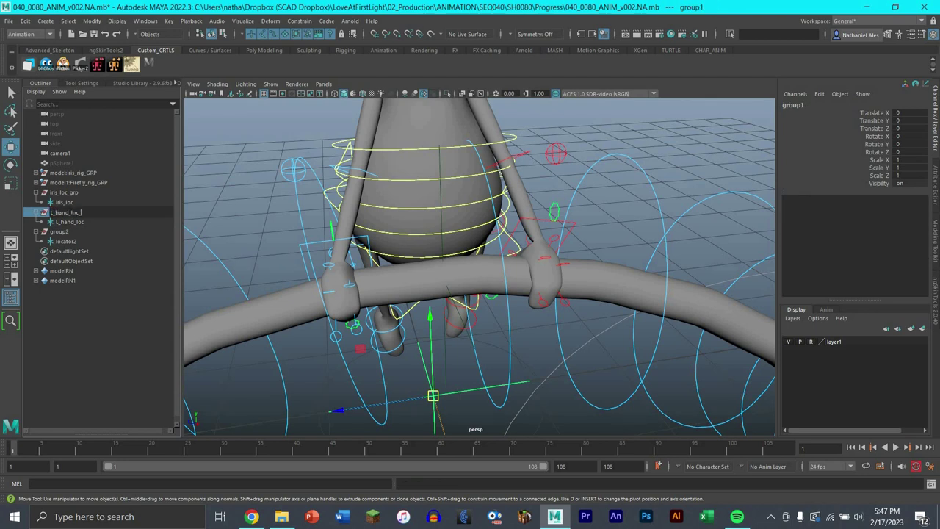
pyautogui.press('BackSpace')
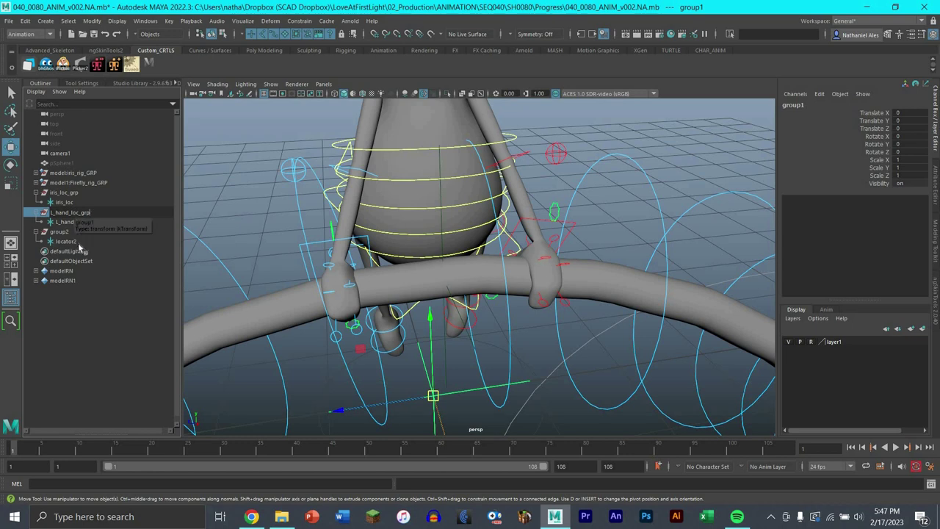
# Rename the second new locator R_hand_loc and its group R_loc_grp.
pyautogui.doubleClick(79, 242)
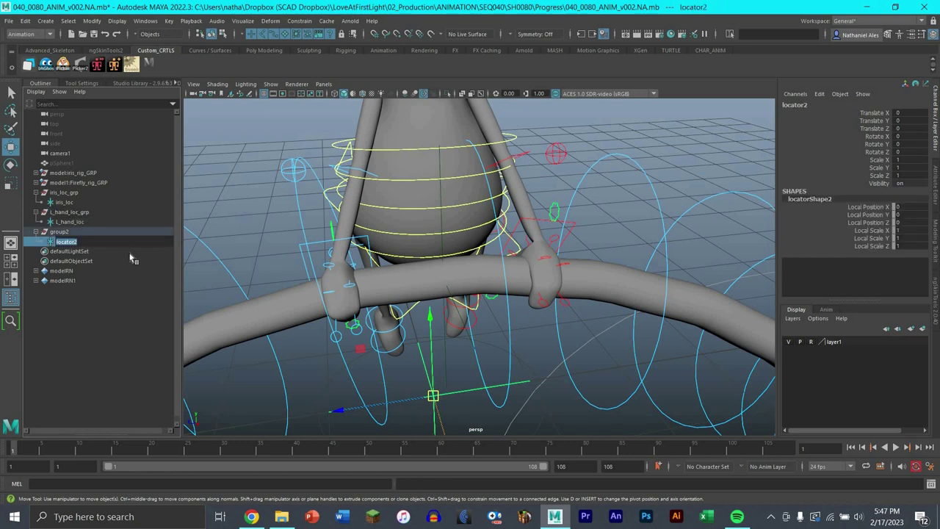
pyautogui.write('l')
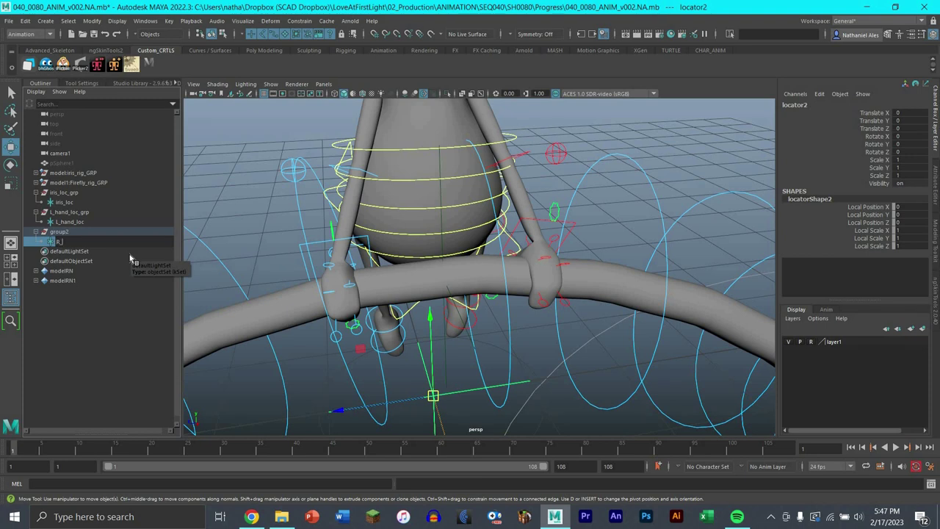
pyautogui.write('_hand_loc')
pyautogui.doubleClick(108, 231)
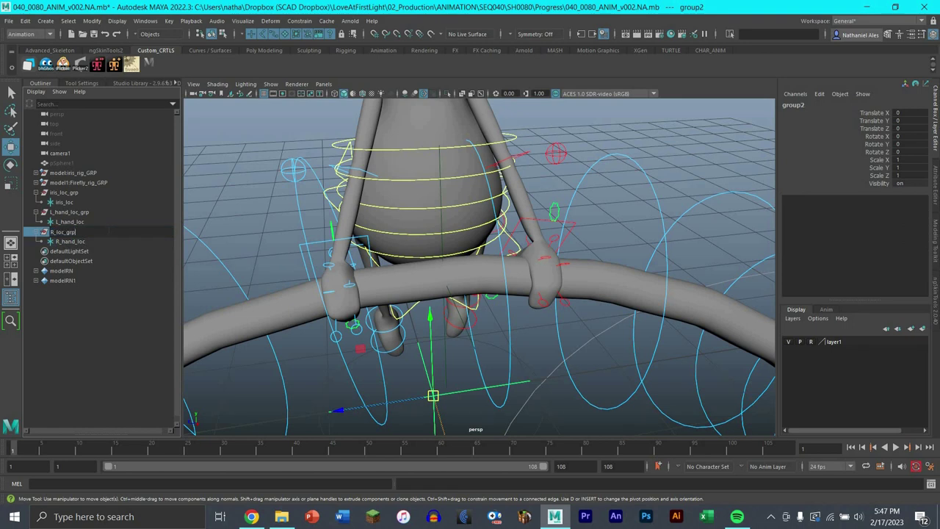
pyautogui.press('Return')
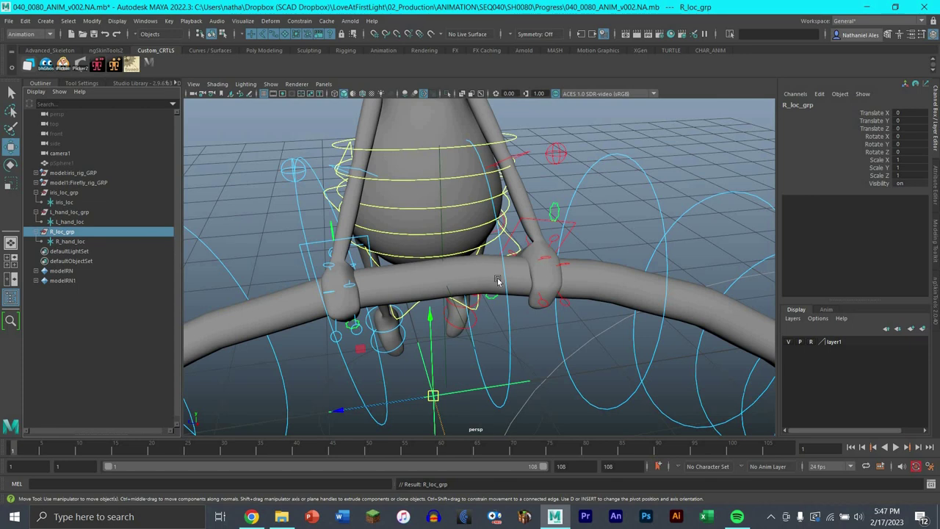
# Try moving iris_loc_grp together with the firefly's two arm IK controls, and undo the move.
pyautogui.scroll(-3, 505, 264)
pyautogui.keyDown('alt'); pyautogui.moveTo(504, 264); pyautogui.dragTo(452, 239); pyautogui.keyUp('alt')
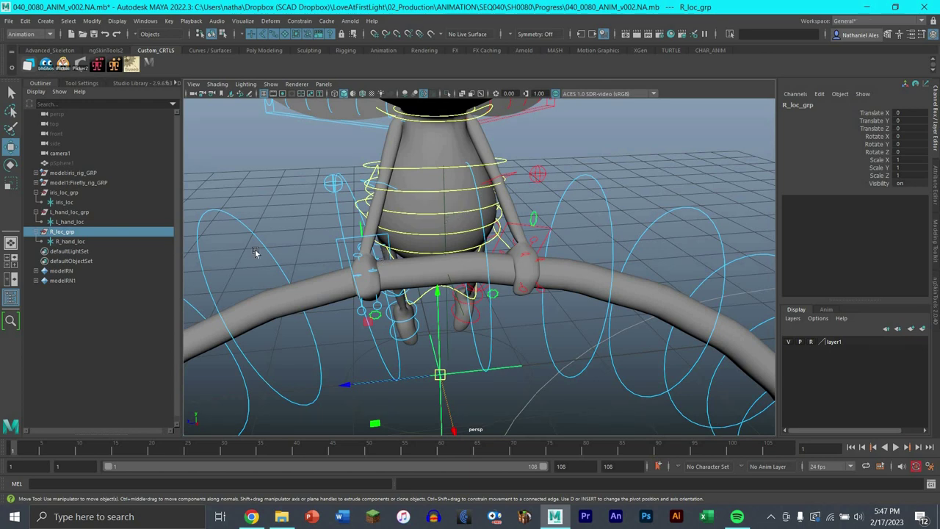
pyautogui.click(87, 192)
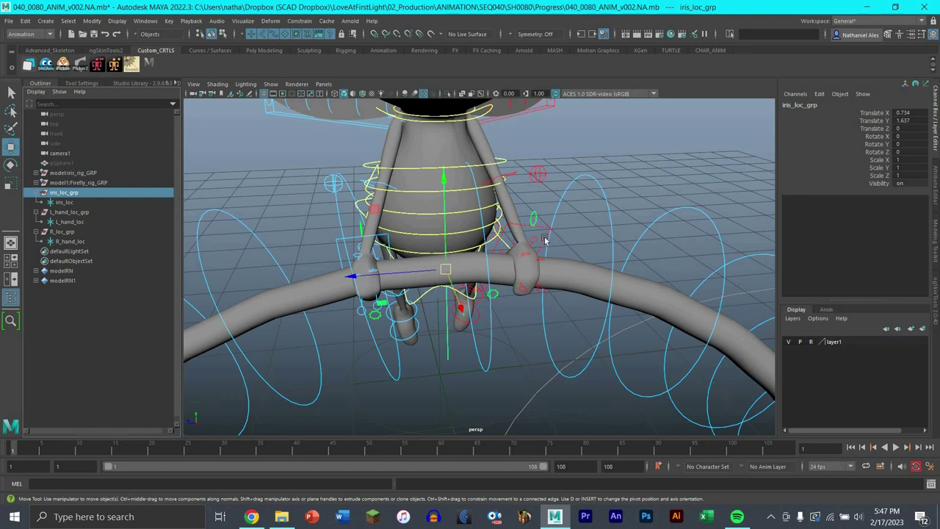
pyautogui.keyDown('alt'); pyautogui.moveTo(524, 287); pyautogui.dragTo(524, 311, button='middle'); pyautogui.keyUp('alt')
pyautogui.keyDown('alt'); pyautogui.moveTo(524, 311); pyautogui.dragTo(549, 282); pyautogui.keyUp('alt')
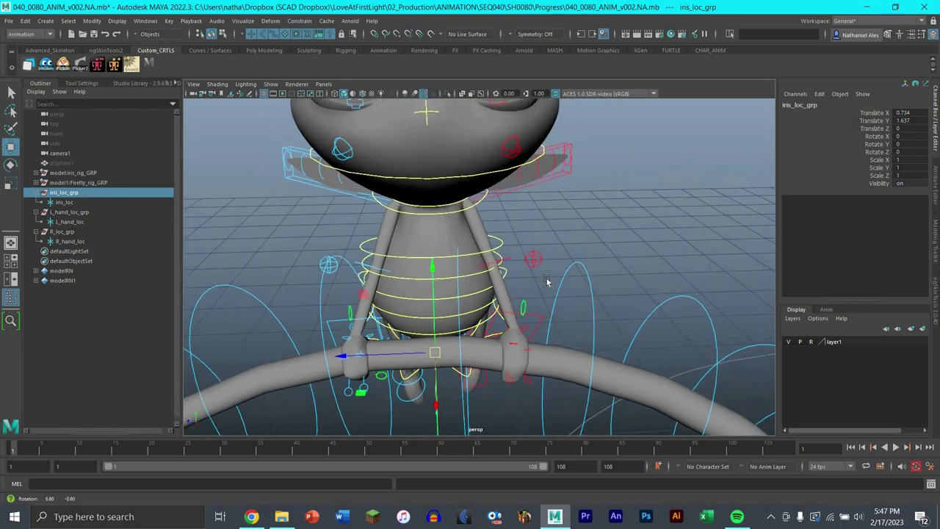
pyautogui.keyDown('alt'); pyautogui.moveTo(528, 286); pyautogui.dragTo(524, 273, button='middle'); pyautogui.keyUp('alt')
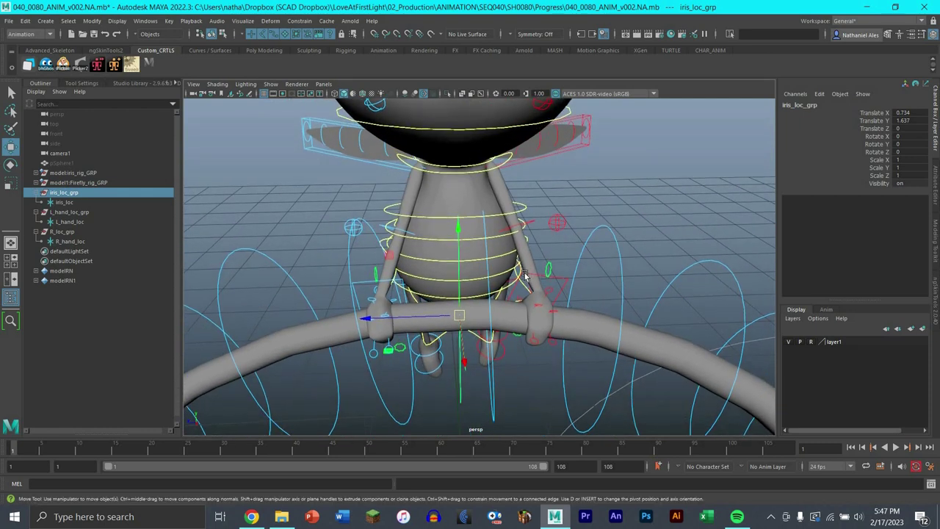
pyautogui.click(397, 280)
pyautogui.keyDown('shift'); pyautogui.click(382, 290); pyautogui.keyUp('shift')
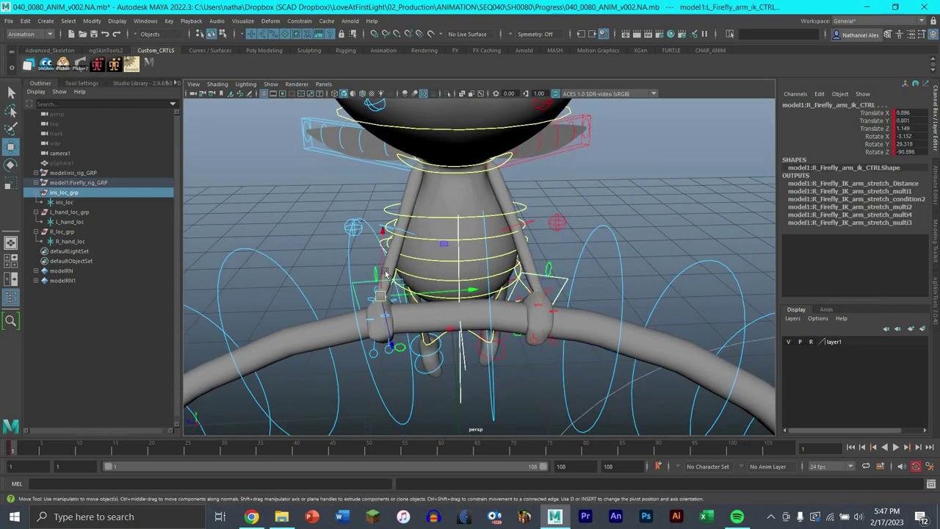
pyautogui.moveTo(380, 293); pyautogui.dragTo(397, 282)
pyautogui.hotkey('ctrl', 'z')
pyautogui.hotkey('ctrl', 'z')
pyautogui.hotkey('ctrl', 'z')
# Try another move of the selected arm IK controls and iris_loc_grp, undo it, and clear the selection.
pyautogui.keyDown('alt'); pyautogui.moveTo(590, 277); pyautogui.dragTo(609, 222); pyautogui.keyUp('alt')
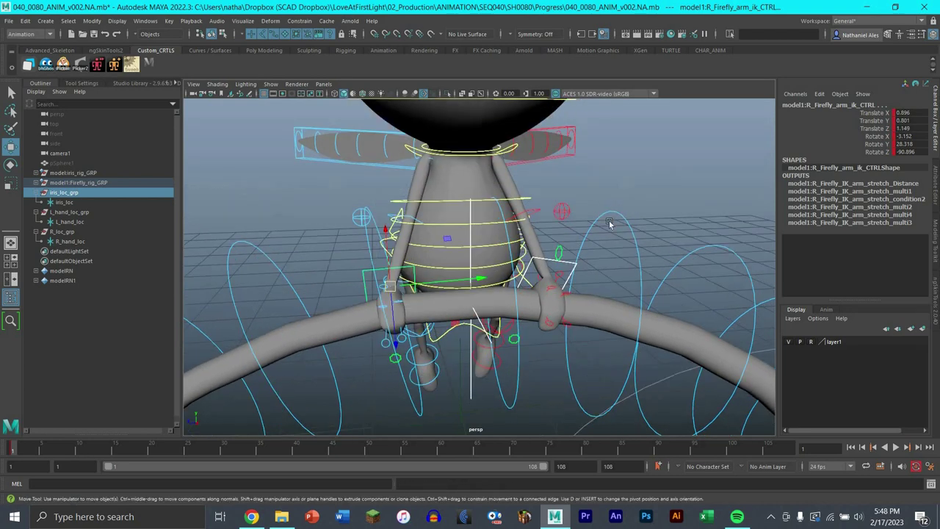
pyautogui.keyDown('alt'); pyautogui.moveTo(609, 222); pyautogui.dragTo(662, 190, button='middle'); pyautogui.keyUp('alt')
pyautogui.scroll(2, 662, 189)
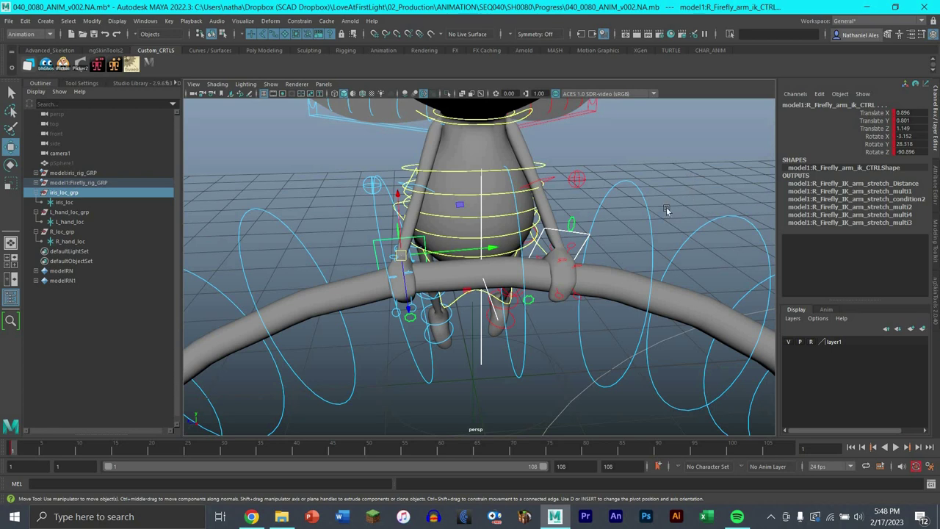
pyautogui.keyDown('alt'); pyautogui.moveTo(643, 226); pyautogui.dragTo(629, 262); pyautogui.keyUp('alt')
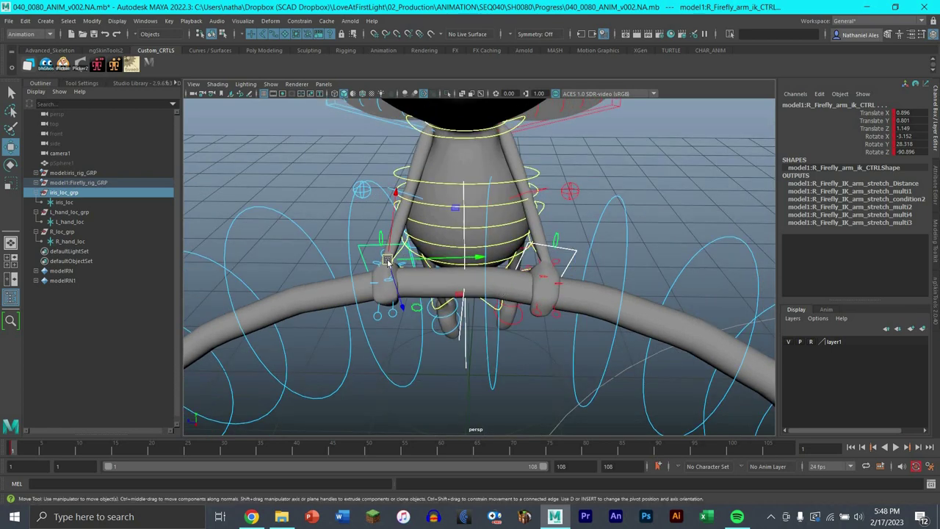
pyautogui.moveTo(387, 258); pyautogui.dragTo(390, 241)
pyautogui.press('s')
pyautogui.hotkey('ctrl', 'z')
pyautogui.click(70, 316)
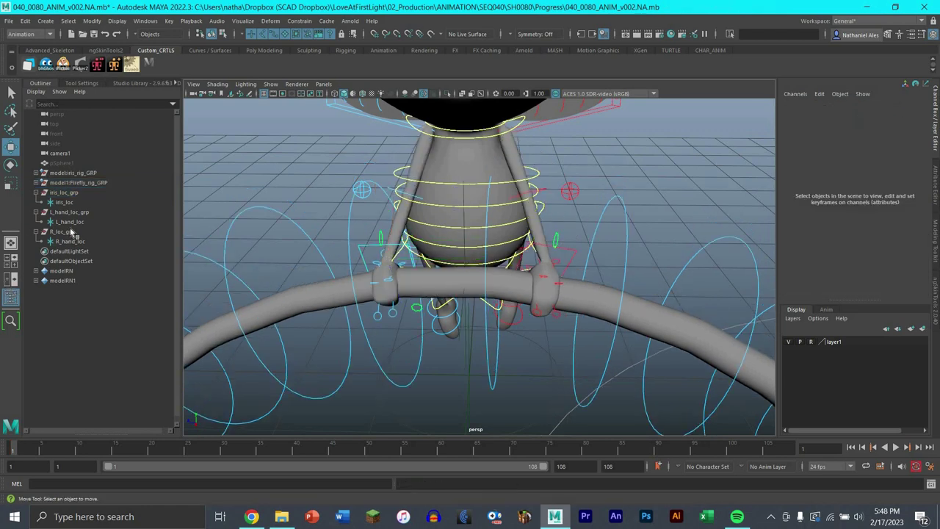
# Match the translation of L_hand_loc_grp to the firefly control R_Firefly_arm_ik_CTRL.
pyautogui.click(36, 212)
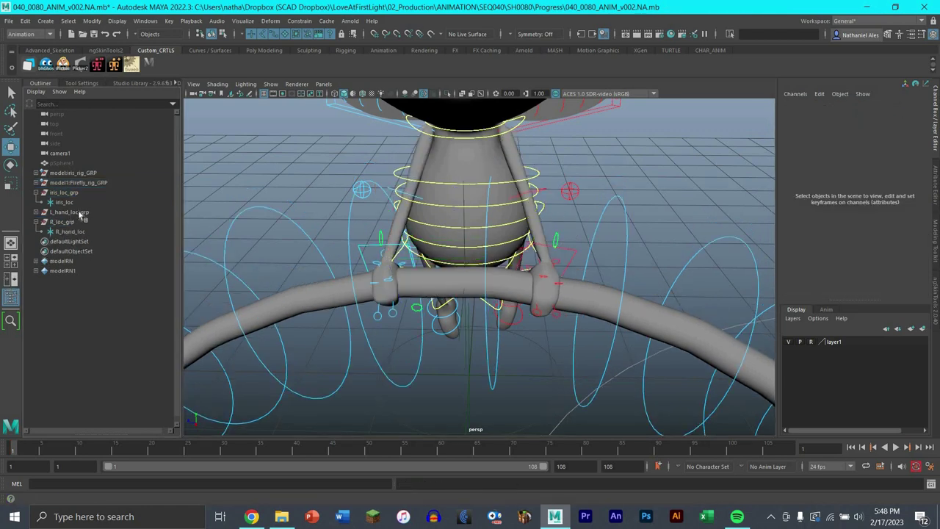
pyautogui.moveTo(78, 212); pyautogui.dragTo(81, 204)
pyautogui.keyDown('alt'); pyautogui.moveTo(467, 277); pyautogui.dragTo(492, 274, button='middle'); pyautogui.keyUp('alt')
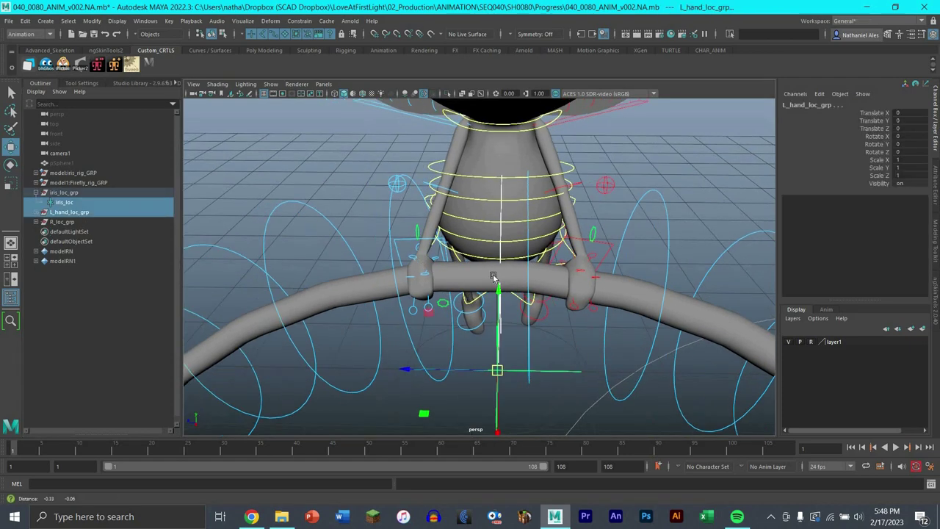
pyautogui.scroll(2, 492, 274)
pyautogui.keyDown('alt'); pyautogui.moveTo(458, 266); pyautogui.dragTo(418, 262); pyautogui.keyUp('alt')
pyautogui.click(141, 210)
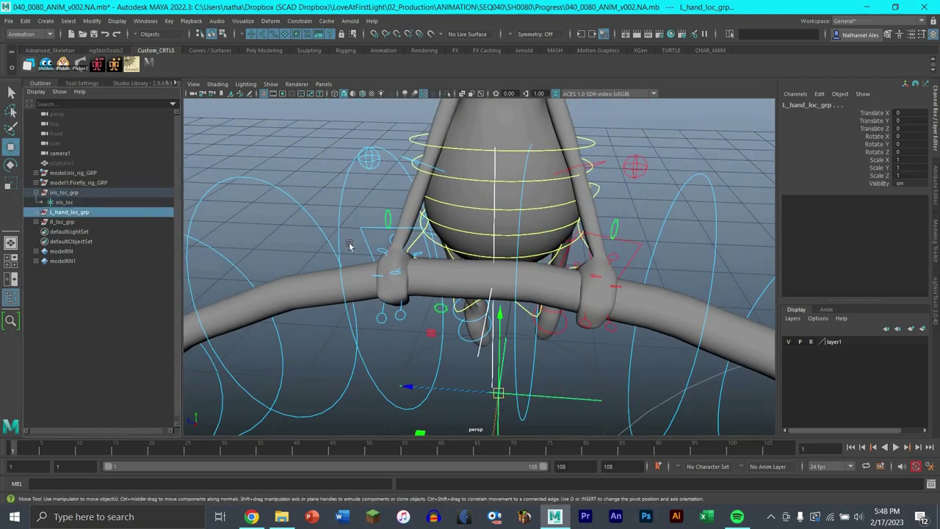
pyautogui.keyDown('shift'); pyautogui.click(413, 228); pyautogui.keyUp('shift')
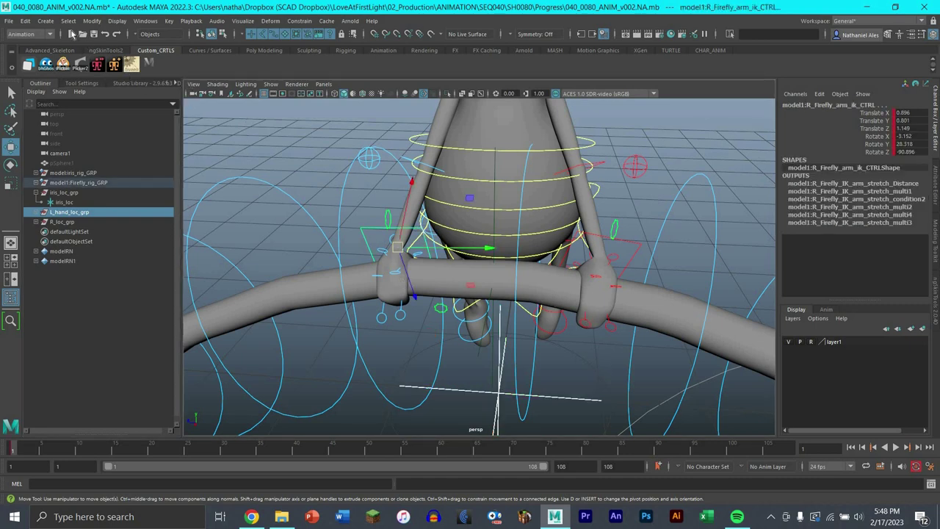
pyautogui.click(92, 20)
pyautogui.moveTo(150, 77)
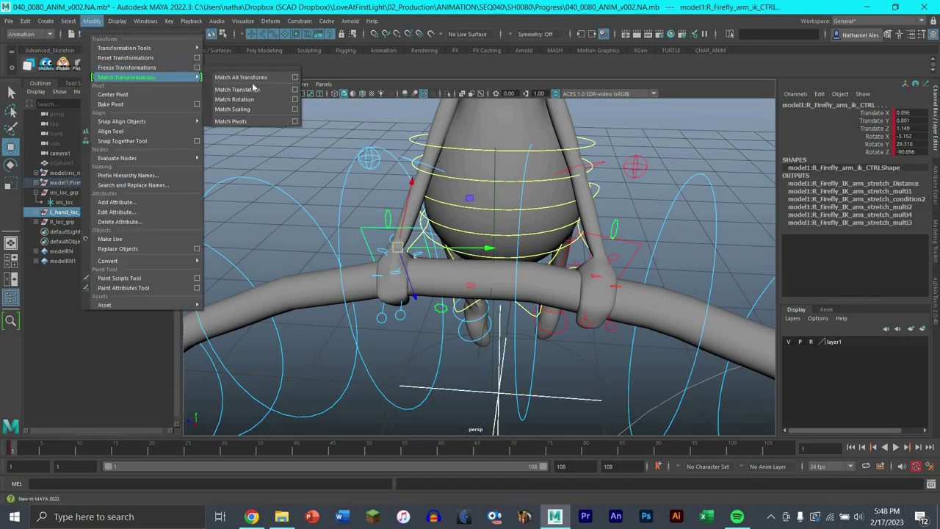
pyautogui.click(237, 89)
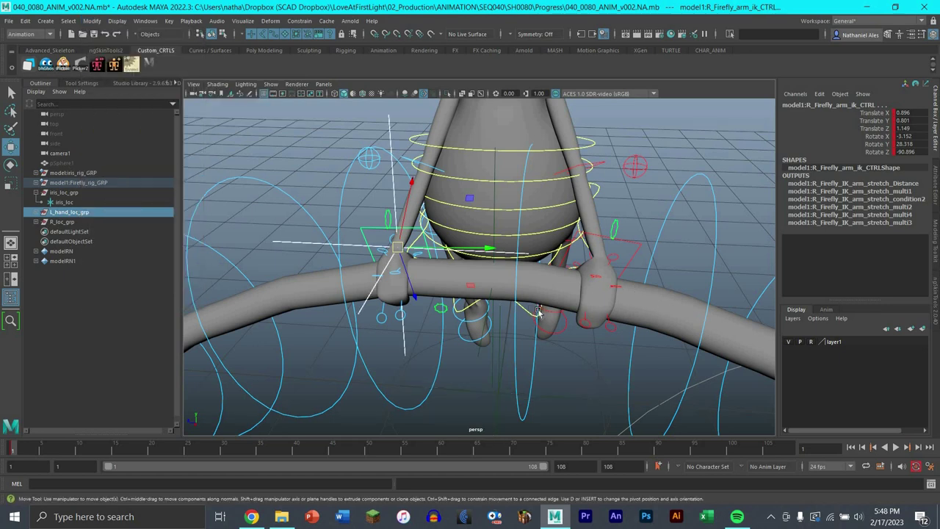
# Match the translation of R_loc_grp to the firefly control L_Firefly_arm_ik_CTRL.
pyautogui.moveTo(538, 308)
pyautogui.keyDown('alt'); pyautogui.mouseDown()
pyautogui.moveTo(527, 310)
pyautogui.moveTo(538, 315)
pyautogui.mouseUp(); pyautogui.keyUp('alt')
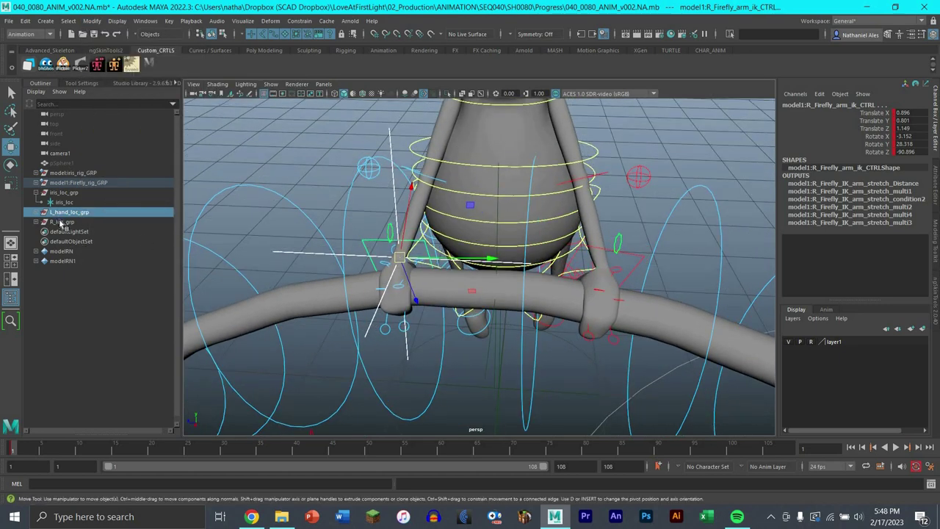
pyautogui.click(62, 222)
pyautogui.keyDown('alt'); pyautogui.moveTo(639, 252); pyautogui.dragTo(625, 245, button='middle'); pyautogui.keyUp('alt')
pyautogui.keyDown('shift'); pyautogui.click(624, 244); pyautogui.keyUp('shift')
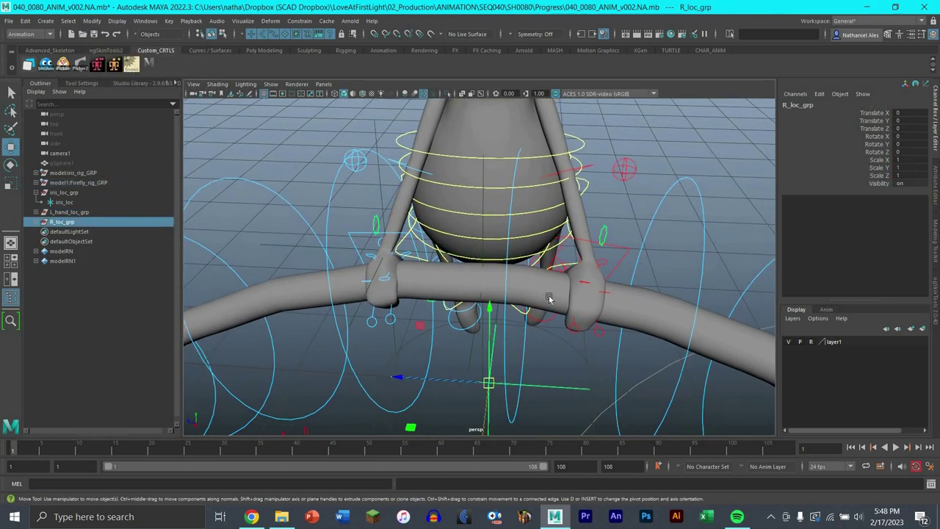
pyautogui.click(92, 21)
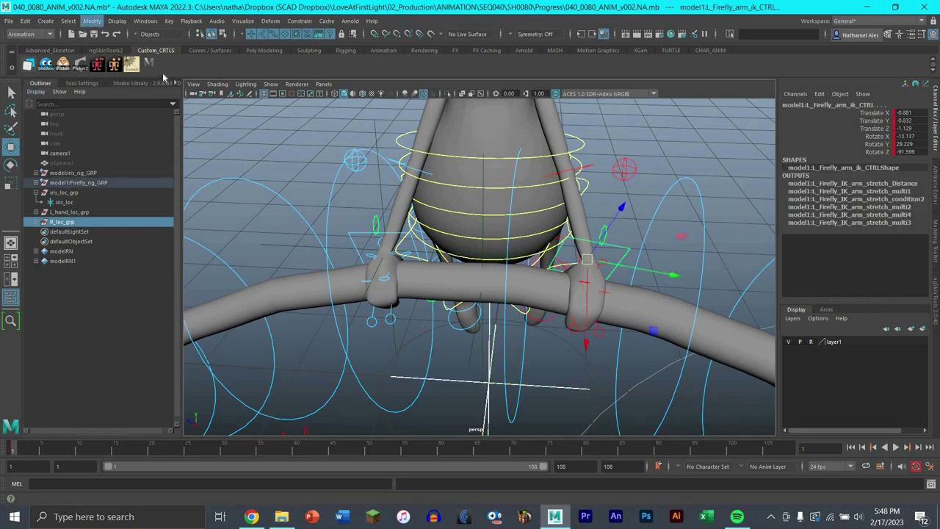
pyautogui.moveTo(164, 78)
pyautogui.click(237, 90)
pyautogui.keyDown('alt'); pyautogui.moveTo(658, 249); pyautogui.dragTo(628, 235, button='middle'); pyautogui.keyUp('alt')
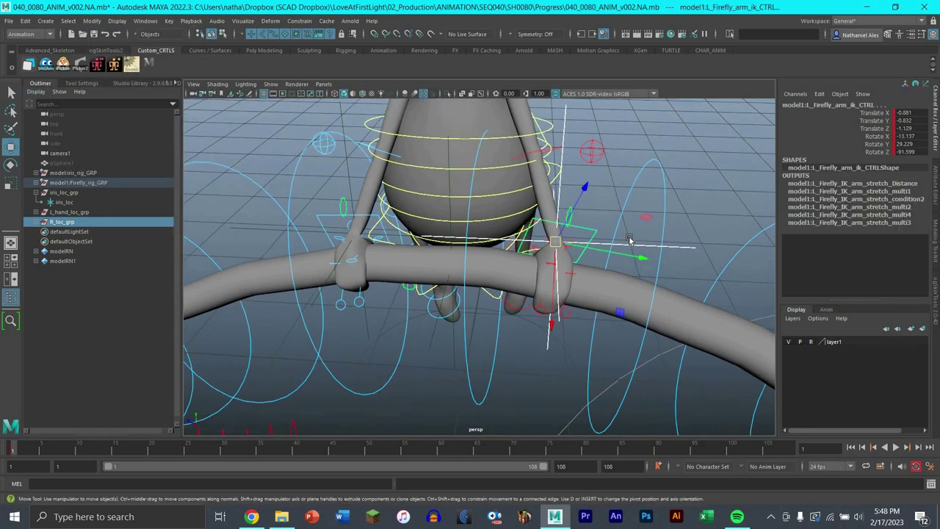
pyautogui.keyDown('alt'); pyautogui.moveTo(604, 170); pyautogui.dragTo(602, 215); pyautogui.keyUp('alt')
# Delete the frame 1 keys of both firefly arm IK controls.
pyautogui.click(724, 260)
pyautogui.click(588, 245)
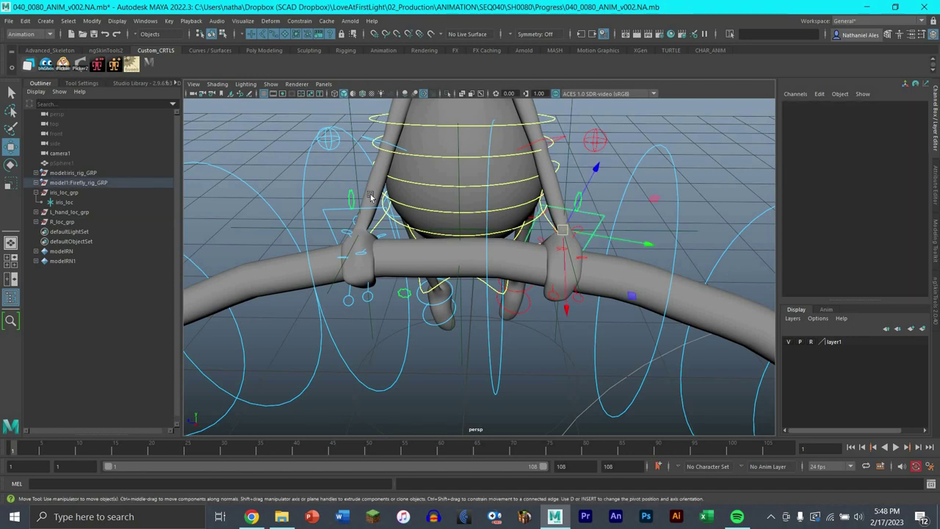
pyautogui.keyDown('shift'); pyautogui.click(336, 232); pyautogui.keyUp('shift')
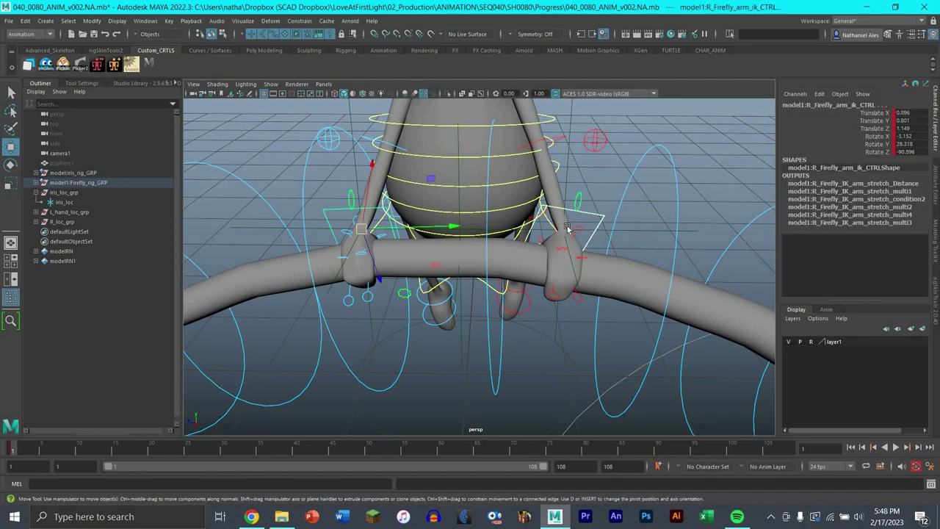
pyautogui.keyDown('alt'); pyautogui.moveTo(353, 241); pyautogui.dragTo(347, 268); pyautogui.keyUp('alt')
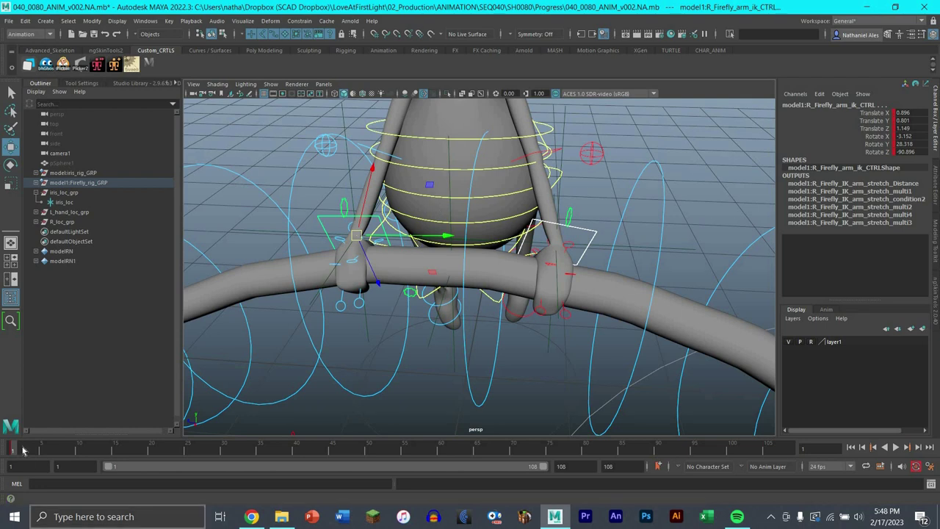
pyautogui.click(103, 293)
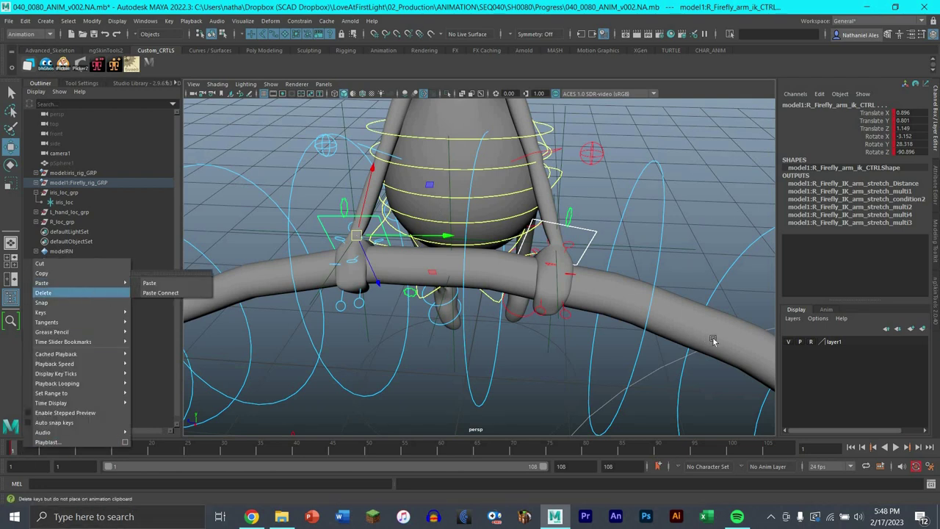
pyautogui.keyDown('alt'); pyautogui.moveTo(617, 296); pyautogui.dragTo(573, 306); pyautogui.keyUp('alt')
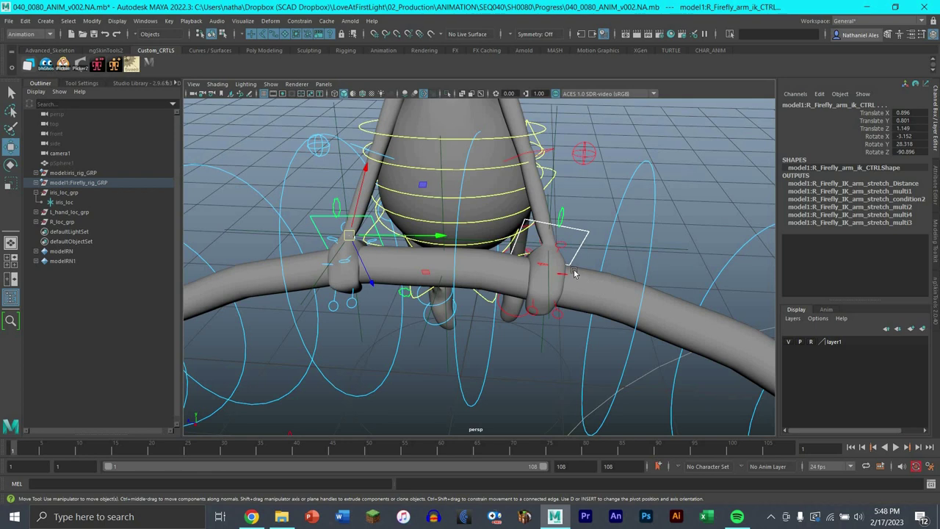
pyautogui.keyDown('alt'); pyautogui.moveTo(573, 272); pyautogui.dragTo(626, 350); pyautogui.keyUp('alt')
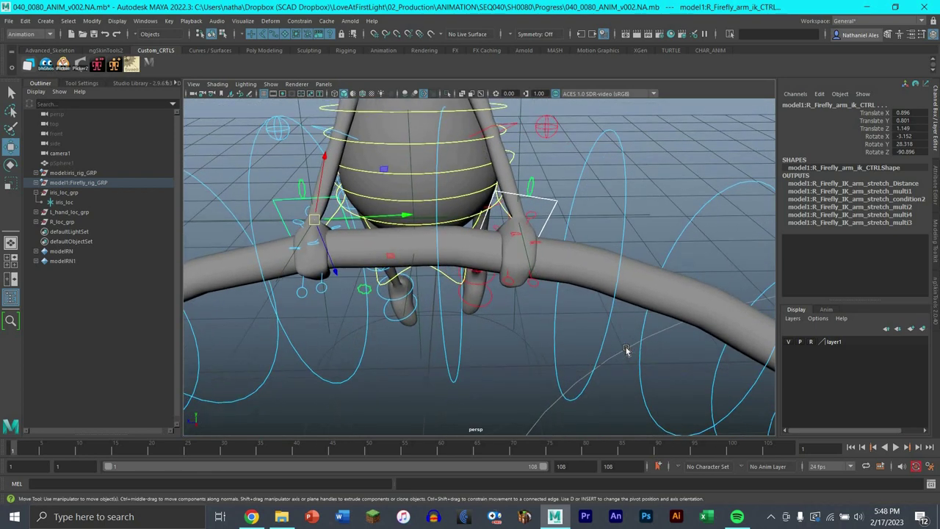
pyautogui.click(653, 338)
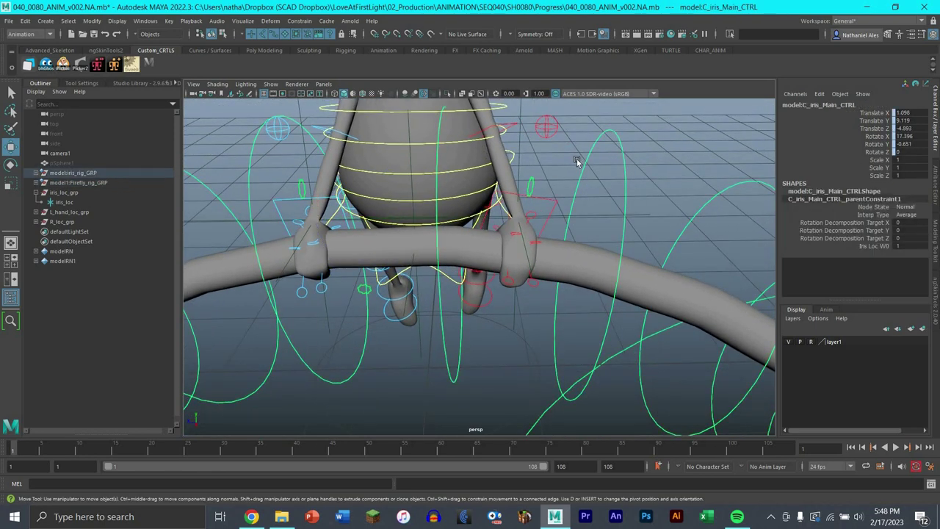
pyautogui.scroll(3, 566, 203)
pyautogui.keyDown('alt'); pyautogui.moveTo(566, 203); pyautogui.dragTo(537, 188); pyautogui.keyUp('alt')
pyautogui.click(533, 181)
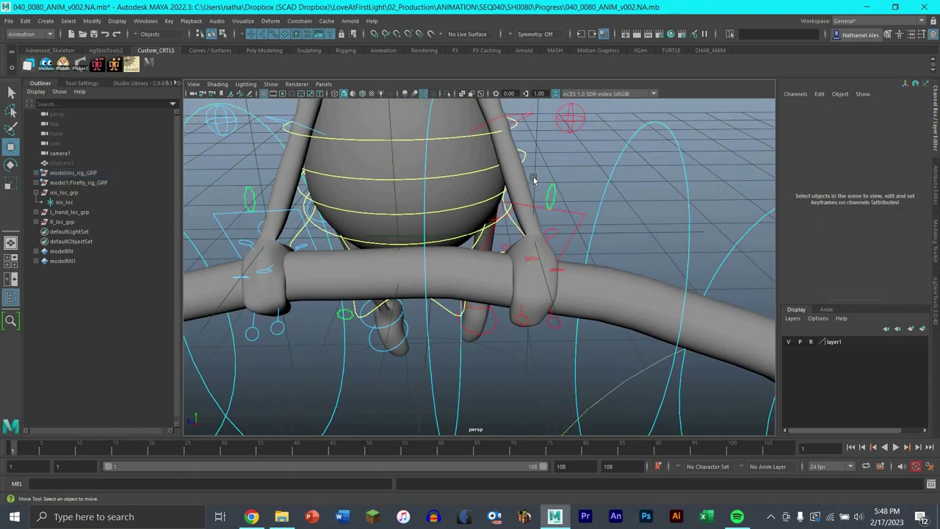
# Try moving L_Firefly_arm_ik_CTRL and R_hand_loc one after the other, undoing each move.
pyautogui.click(517, 236)
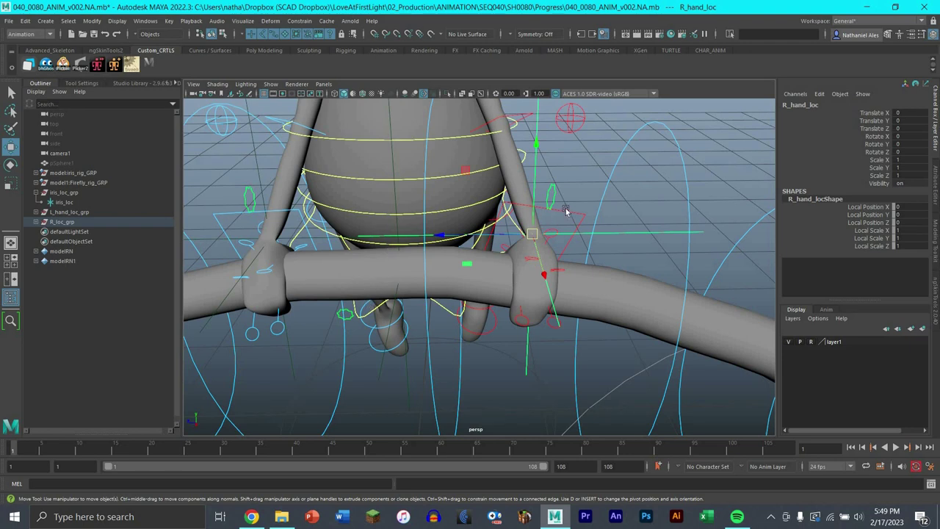
pyautogui.click(545, 216)
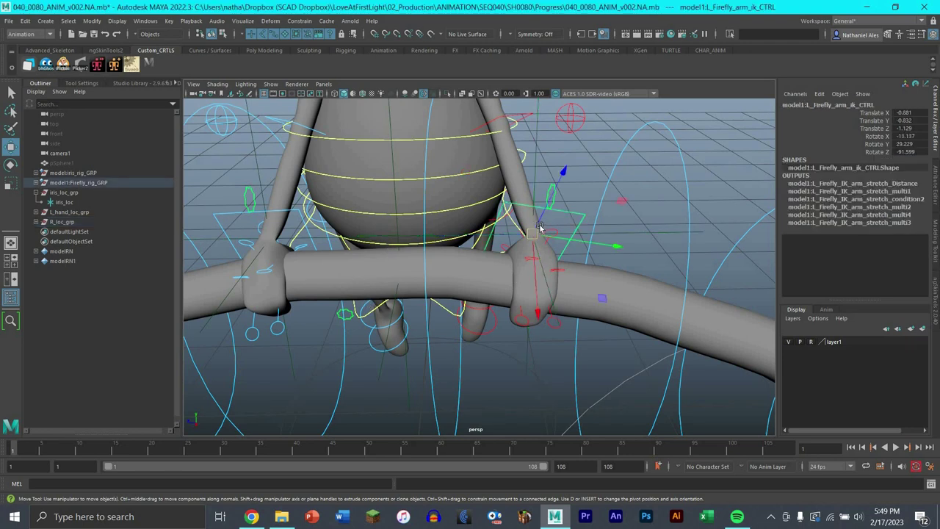
pyautogui.moveTo(540, 225); pyautogui.dragTo(555, 208)
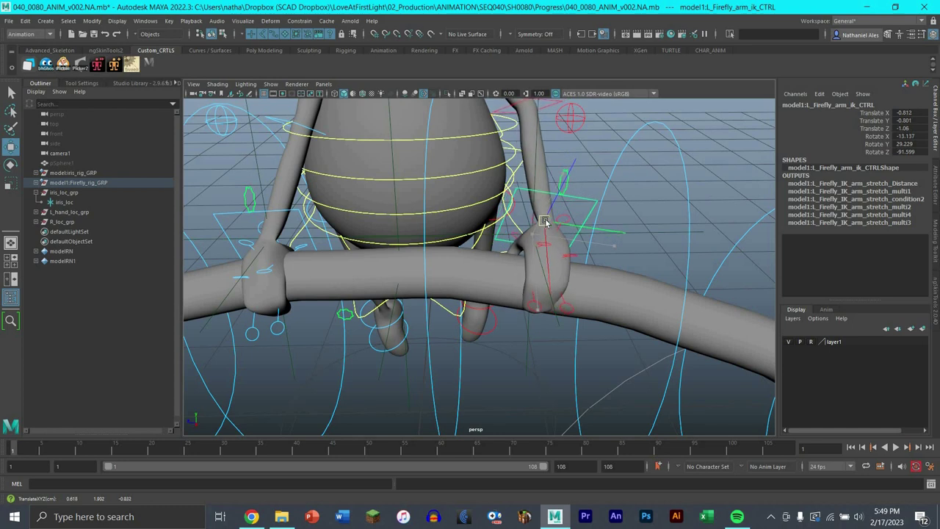
pyautogui.hotkey('ctrl', 'z')
pyautogui.click(622, 202)
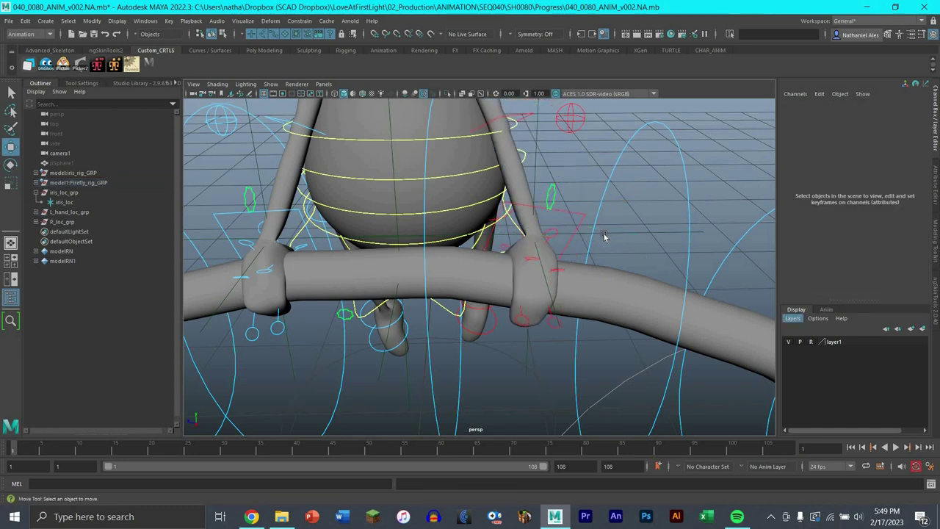
pyautogui.click(535, 234)
pyautogui.moveTo(540, 233)
pyautogui.mouseDown()
pyautogui.moveTo(556, 228)
pyautogui.moveTo(548, 232)
pyautogui.mouseUp()
pyautogui.hotkey('ctrl', 'z')
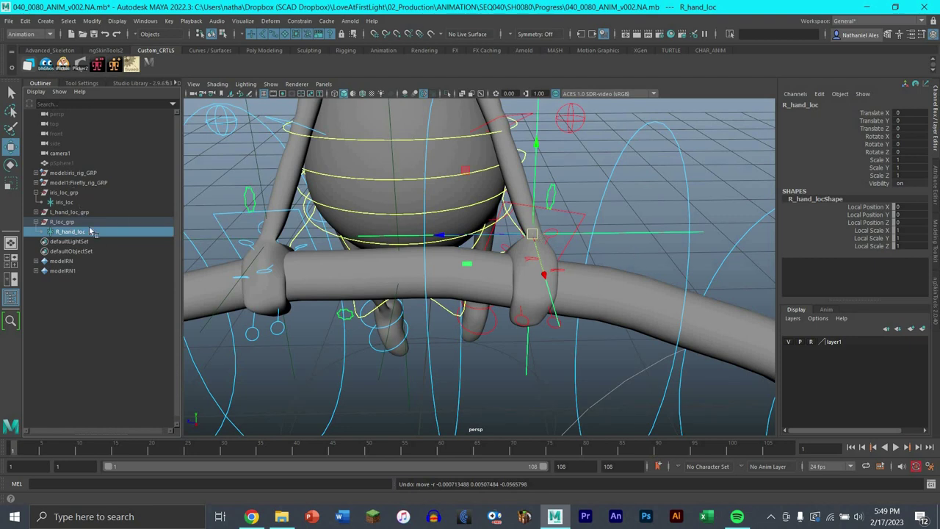
# Parent-constrain L_Firefly_arm_ik_CTRL to R_hand_loc and clear the selection.
pyautogui.keyDown('shift'); pyautogui.click(580, 220); pyautogui.keyUp('shift')
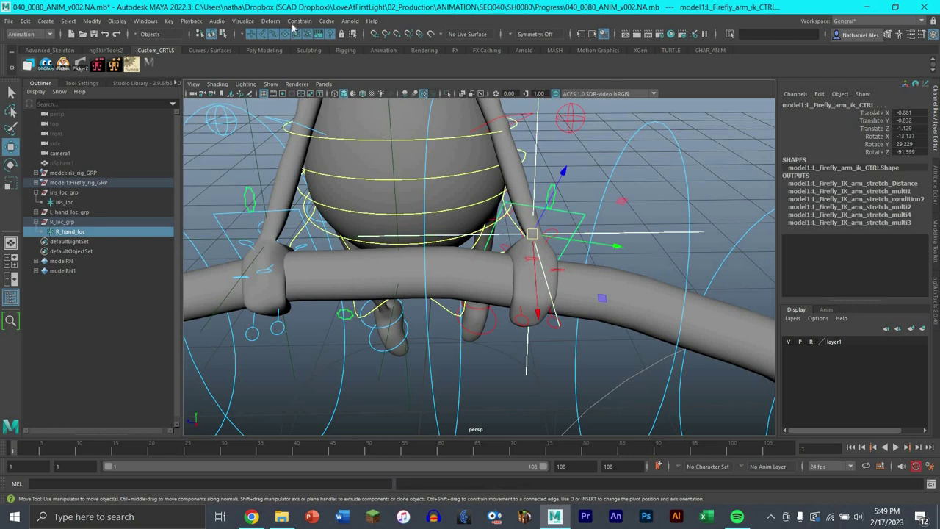
pyautogui.click(294, 23)
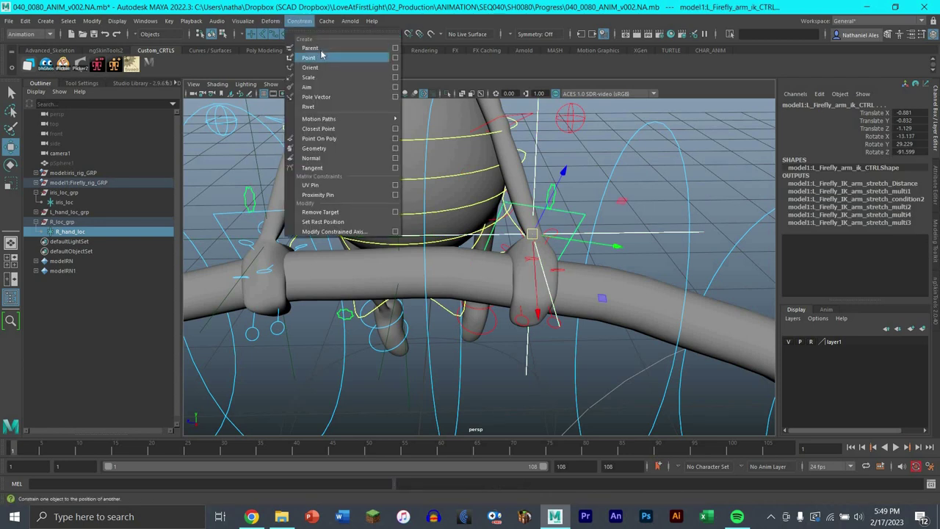
pyautogui.click(314, 48)
pyautogui.click(628, 234)
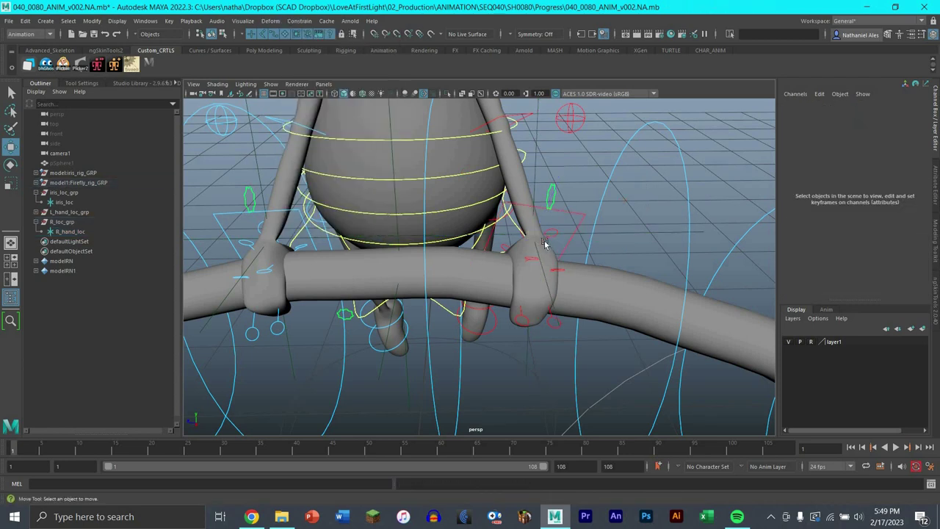
# Try moving R_hand_loc to test the constraint on the firefly's hand, and undo the move.
pyautogui.click(542, 233)
pyautogui.moveTo(542, 213); pyautogui.dragTo(530, 222, button='middle')
pyautogui.moveTo(530, 222); pyautogui.dragTo(538, 219)
pyautogui.hotkey('ctrl', 'z')
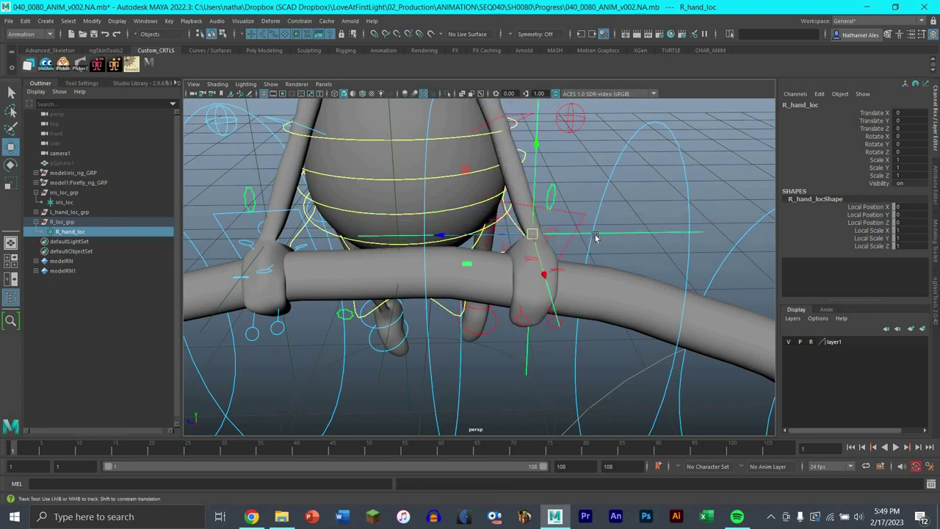
# Try moving and rotating R_hand_loc under R_loc_grp to check the hand's pivot, and undo the changes.
pyautogui.keyDown('alt'); pyautogui.moveTo(479, 247); pyautogui.dragTo(514, 233); pyautogui.keyUp('alt')
pyautogui.keyDown('alt'); pyautogui.moveTo(187, 237); pyautogui.dragTo(117, 251, button='middle'); pyautogui.keyUp('alt')
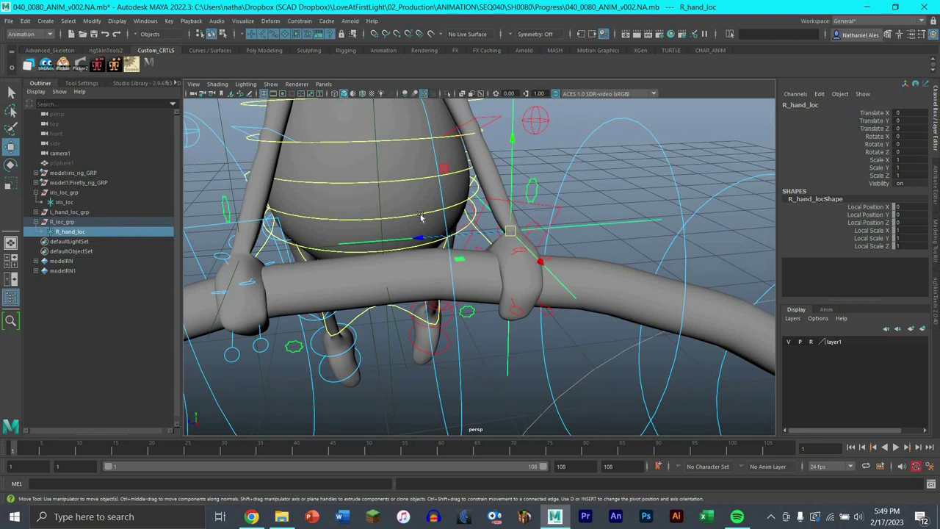
pyautogui.press('Up')
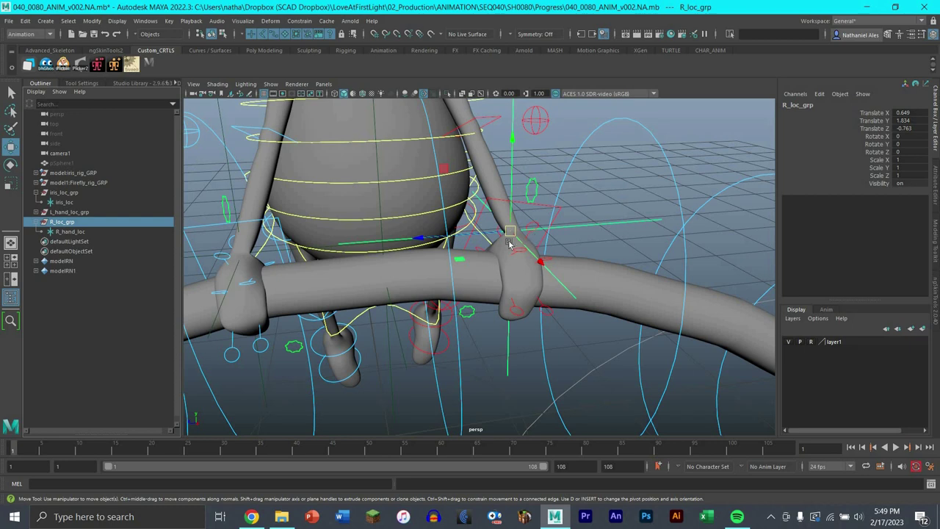
pyautogui.press('Down')
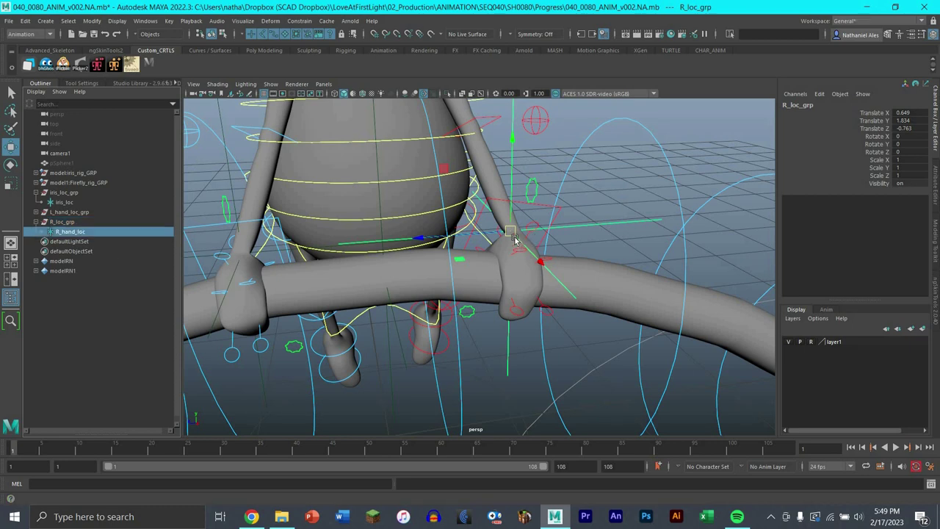
pyautogui.moveTo(513, 232); pyautogui.dragTo(614, 206)
pyautogui.hotkey('ctrl', 'z')
pyautogui.press('e')
pyautogui.hotkey('ctrl', 'z')
# Undo back through the parent constraint between R_hand_loc and L_Firefly_arm_ik_CTRL.
pyautogui.keyDown('alt'); pyautogui.moveTo(586, 224); pyautogui.dragTo(607, 193, button='middle'); pyautogui.keyUp('alt')
pyautogui.keyDown('alt'); pyautogui.moveTo(607, 193); pyautogui.dragTo(568, 203); pyautogui.keyUp('alt')
pyautogui.keyDown('alt'); pyautogui.moveTo(569, 203); pyautogui.dragTo(589, 205, button='middle'); pyautogui.keyUp('alt')
pyautogui.hotkey('ctrl', 'z')
pyautogui.hotkey('ctrl', 'z')
pyautogui.hotkey('ctrl', 'z')
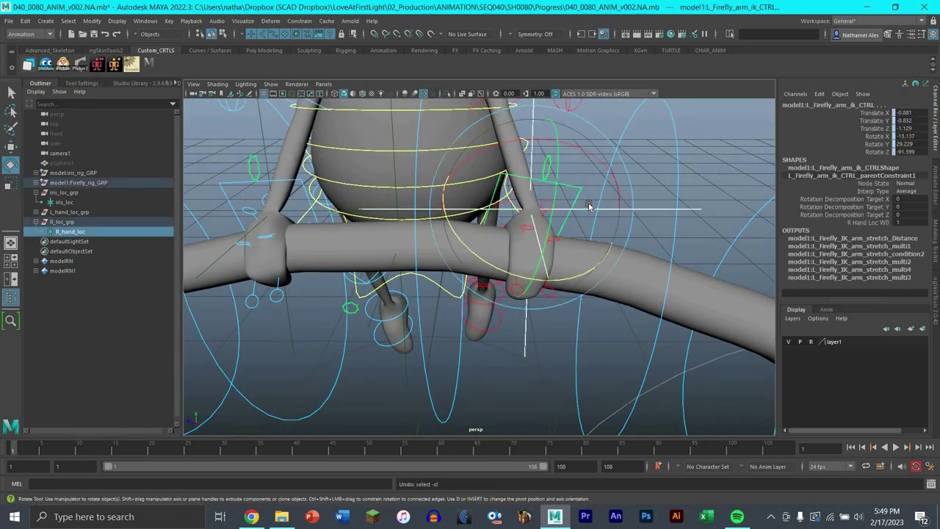
pyautogui.press('w')
# Lower R_loc_grp in the side view to a Translate Y of about 1.603, and display that view in wireframe.
pyautogui.keyDown('alt'); pyautogui.moveTo(188, 236); pyautogui.dragTo(84, 225); pyautogui.keyUp('alt')
pyautogui.click(82, 223)
pyautogui.keyDown('alt'); pyautogui.moveTo(596, 253); pyautogui.dragTo(546, 223); pyautogui.keyUp('alt')
pyautogui.keyDown('alt'); pyautogui.moveTo(598, 263); pyautogui.dragTo(557, 224, button='middle'); pyautogui.keyUp('alt')
pyautogui.keyDown('alt'); pyautogui.moveTo(557, 224); pyautogui.dragTo(650, 355); pyautogui.keyUp('alt')
pyautogui.press('space')
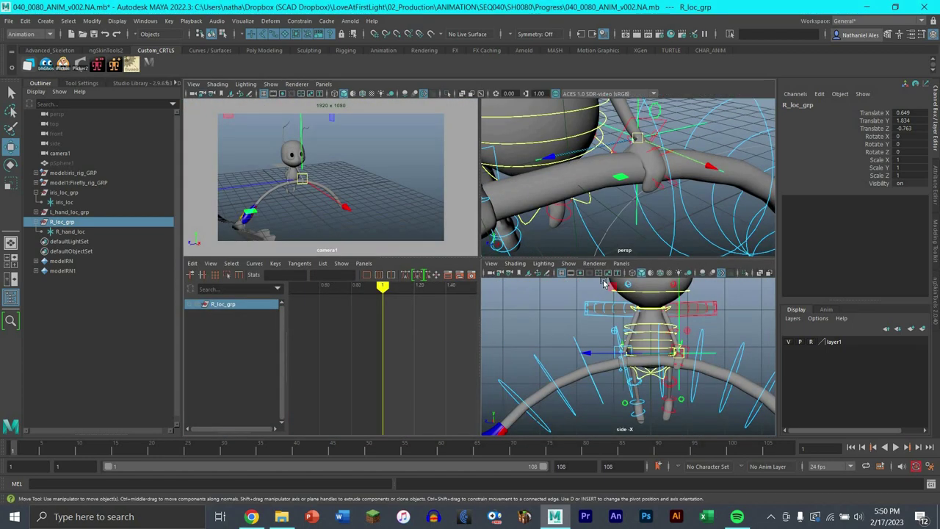
pyautogui.press('space')
pyautogui.scroll(4, 667, 284)
pyautogui.keyDown('alt'); pyautogui.moveTo(670, 214); pyautogui.dragTo(573, 195, button='middle'); pyautogui.keyUp('alt')
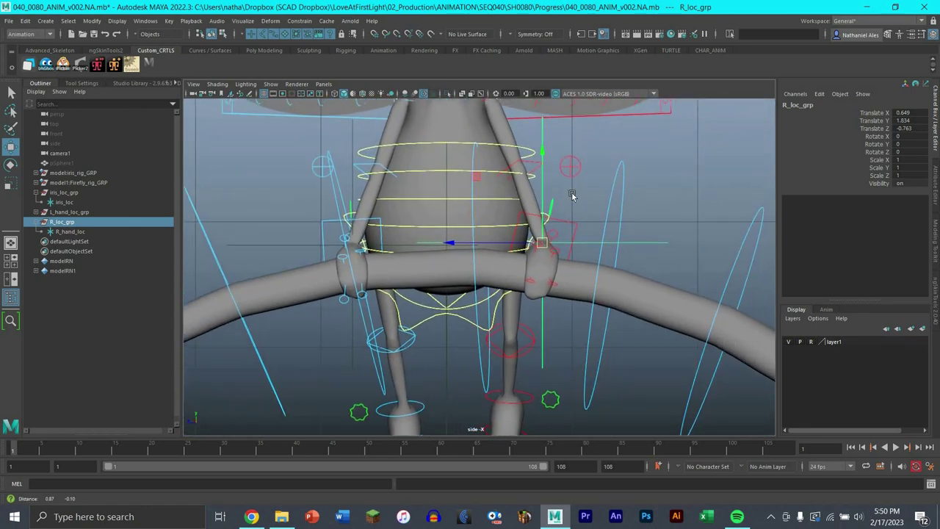
pyautogui.scroll(5, 576, 213)
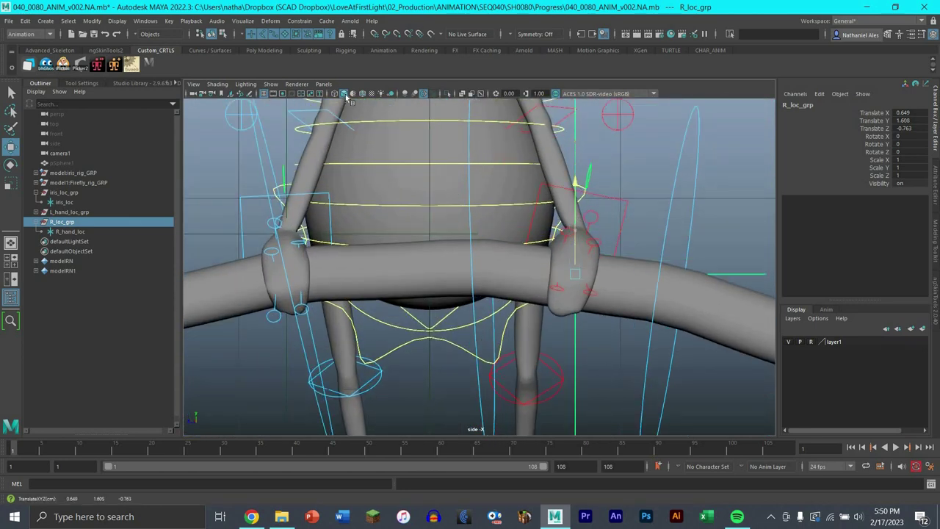
pyautogui.press('4')
pyautogui.scroll(5, 543, 268)
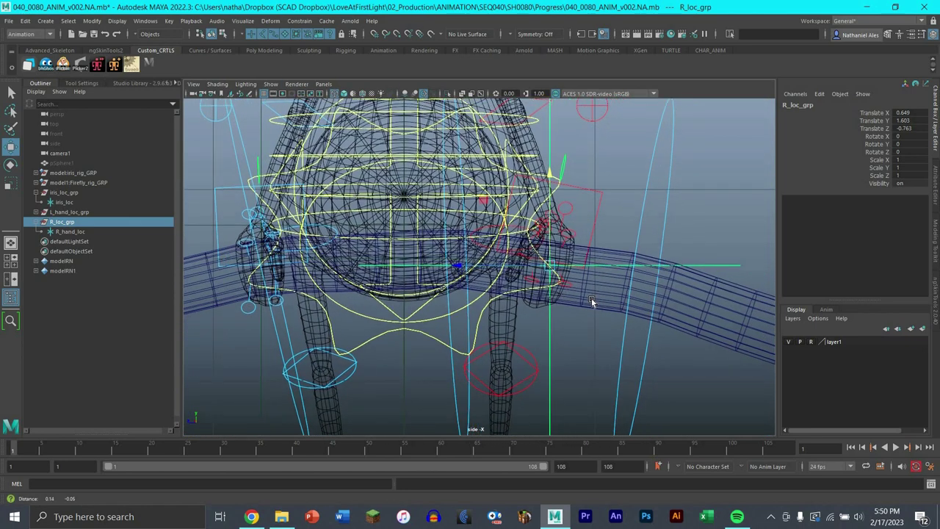
pyautogui.scroll(3, 536, 264)
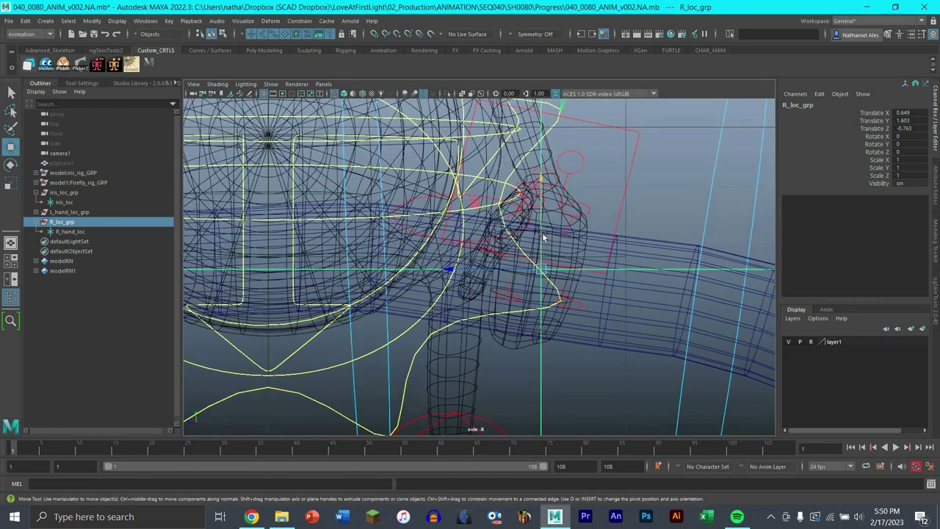
# Fine-tune R_loc_grp within the stem in the side view to about Translate Y 1.596 and Translate Z -0.747.
pyautogui.moveTo(578, 285); pyautogui.dragTo(610, 290, button='middle')
pyautogui.scroll(2, 561, 296)
pyautogui.moveTo(566, 311)
pyautogui.keyDown('alt'); pyautogui.mouseDown(button='middle')
pyautogui.moveTo(543, 322)
pyautogui.moveTo(557, 300)
pyautogui.mouseUp(button='middle'); pyautogui.keyUp('alt')
pyautogui.scroll(2, 575, 294)
pyautogui.scroll(2, 576, 294)
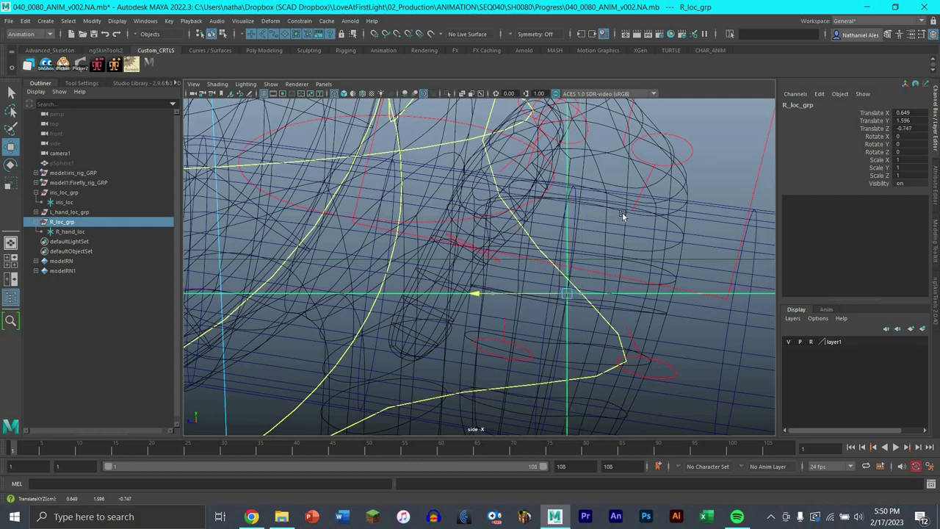
pyautogui.press('space')
pyautogui.press('space')
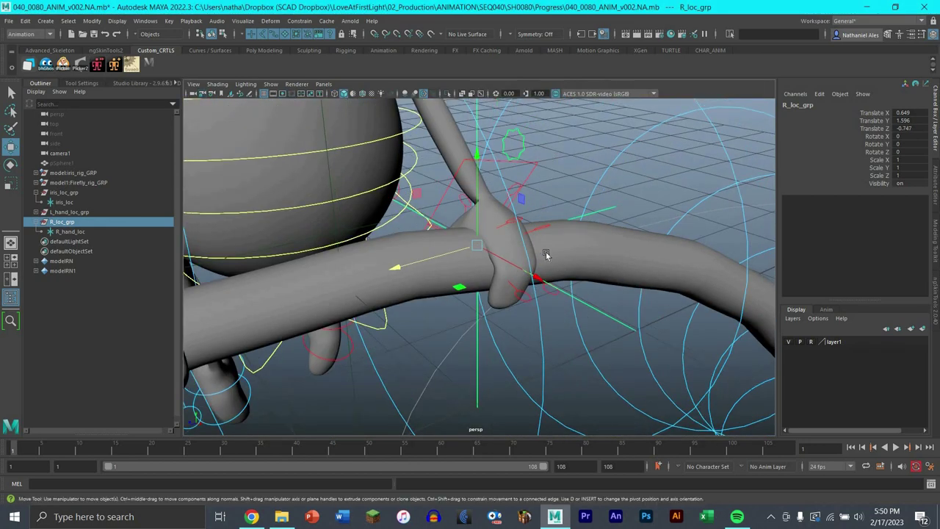
pyautogui.keyDown('alt'); pyautogui.moveTo(572, 255); pyautogui.dragTo(627, 368); pyautogui.keyUp('alt')
# Rotate R_loc_grp in the side view to line it up with the slope of the stem.
pyautogui.press('space')
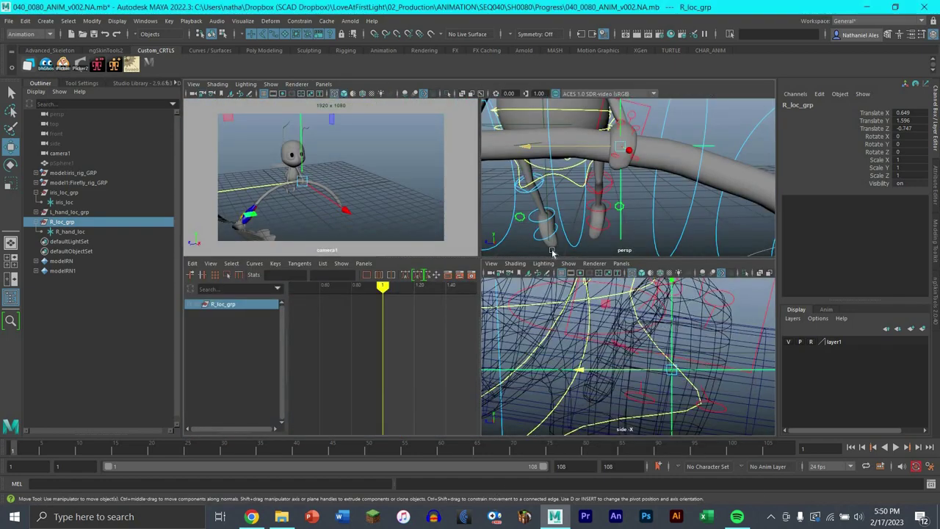
pyautogui.press('space')
pyautogui.keyDown('alt'); pyautogui.moveTo(578, 304); pyautogui.dragTo(572, 284, button='middle'); pyautogui.keyUp('alt')
pyautogui.scroll(-20, 588, 316)
pyautogui.scroll(15, 601, 351)
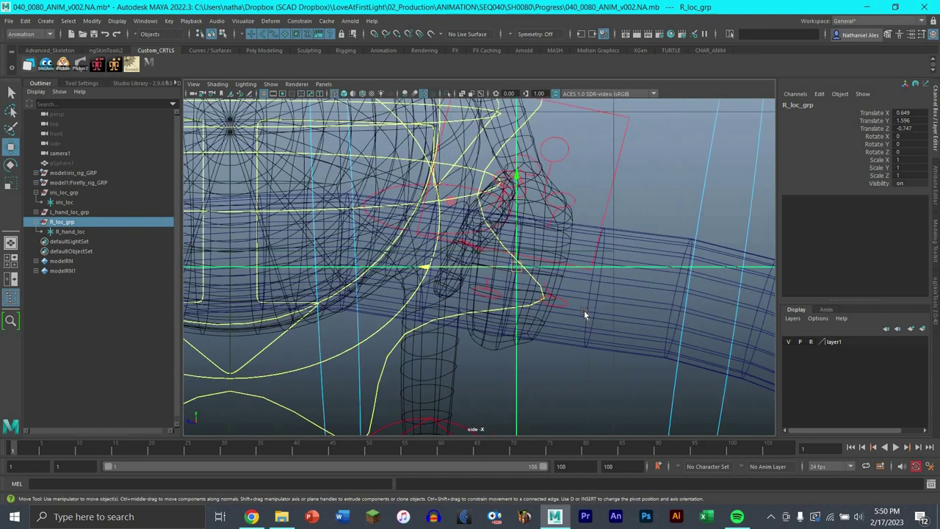
pyautogui.scroll(5, 584, 314)
pyautogui.press('e')
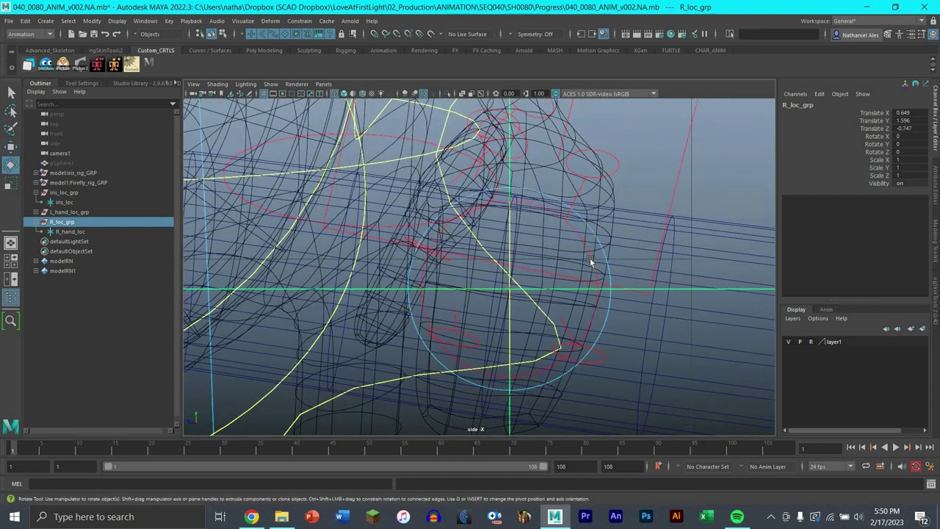
pyautogui.moveTo(599, 268); pyautogui.dragTo(624, 251)
# Adjust R_loc_grp's rotation in the perspective view to about -8.436, -6.552, 0.97 so it follows the stem.
pyautogui.press('space')
pyautogui.press('space')
pyautogui.moveTo(639, 203)
pyautogui.keyDown('alt'); pyautogui.mouseDown()
pyautogui.moveTo(502, 260)
pyautogui.moveTo(437, 251)
pyautogui.mouseUp(); pyautogui.keyUp('alt')
pyautogui.moveTo(391, 219); pyautogui.dragTo(377, 215)
pyautogui.keyDown('alt'); pyautogui.moveTo(655, 301); pyautogui.dragTo(580, 316); pyautogui.keyUp('alt')
pyautogui.press('space')
pyautogui.press('space')
pyautogui.scroll(-6, 533, 362)
pyautogui.scroll(7, 535, 360)
# Replace the Graph Editor view with the orthographic top view and display it in wireframe.
pyautogui.press('space')
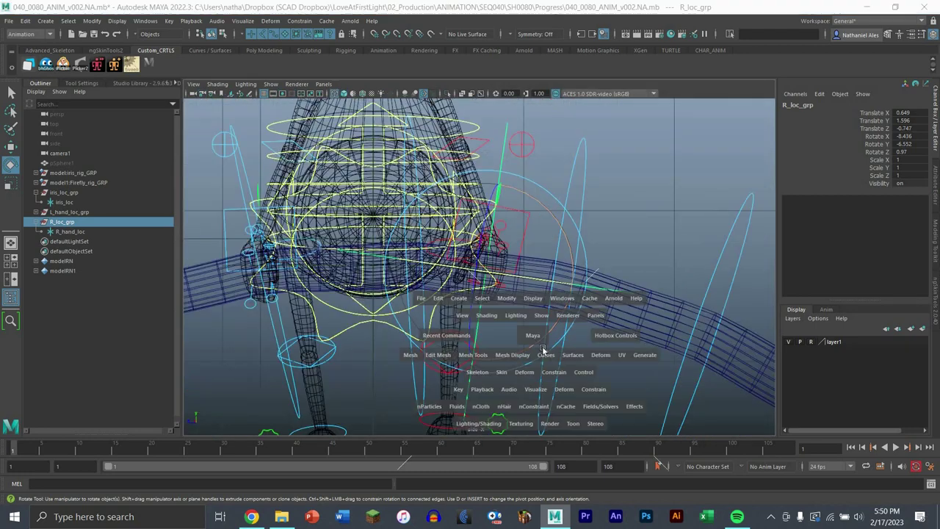
pyautogui.press('space')
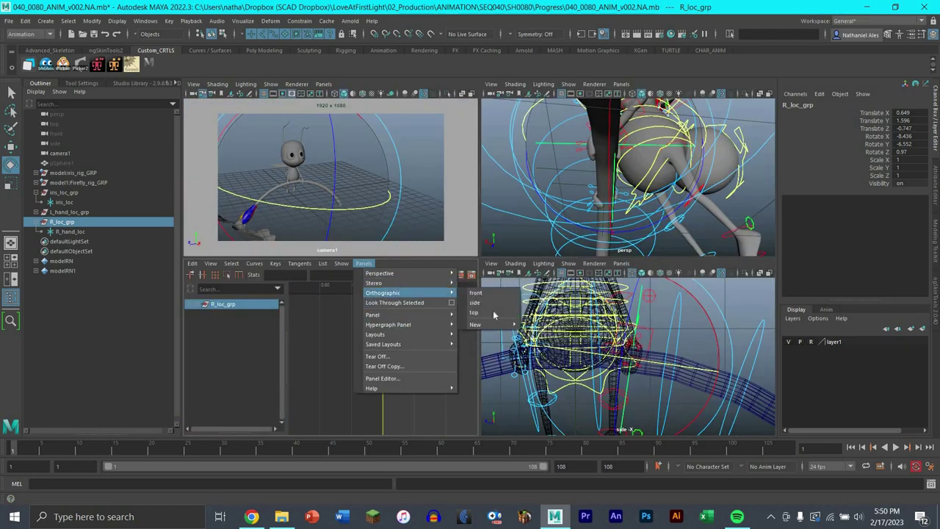
pyautogui.click(490, 314)
pyautogui.scroll(10, 408, 361)
pyautogui.click(334, 273)
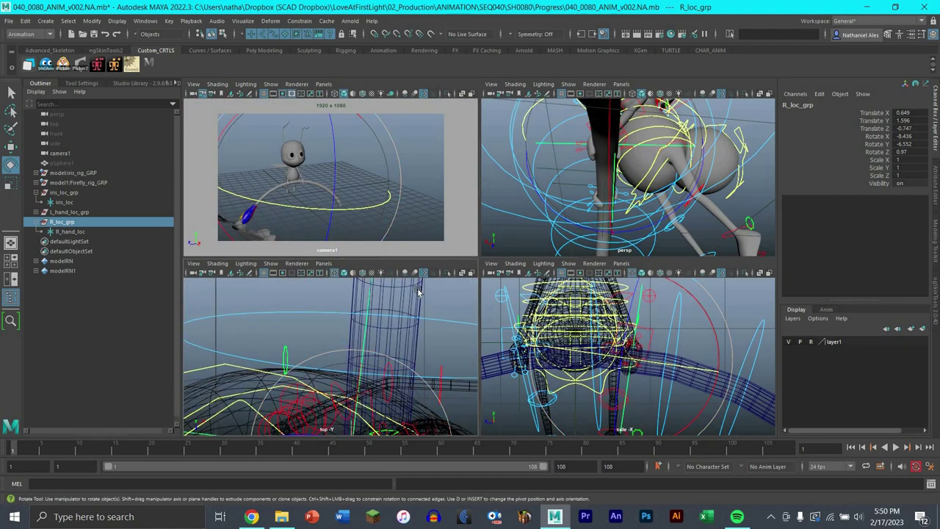
# Move R_loc_grp in the top view into the stem, to about 0.742, 1.597, -0.736.
pyautogui.keyDown('alt'); pyautogui.moveTo(409, 402); pyautogui.dragTo(405, 312, button='middle'); pyautogui.keyUp('alt')
pyautogui.scroll(3, 389, 367)
pyautogui.press('w')
pyautogui.keyDown('alt'); pyautogui.moveTo(384, 377); pyautogui.dragTo(370, 405, button='middle'); pyautogui.keyUp('alt')
pyautogui.moveTo(428, 373); pyautogui.dragTo(447, 376)
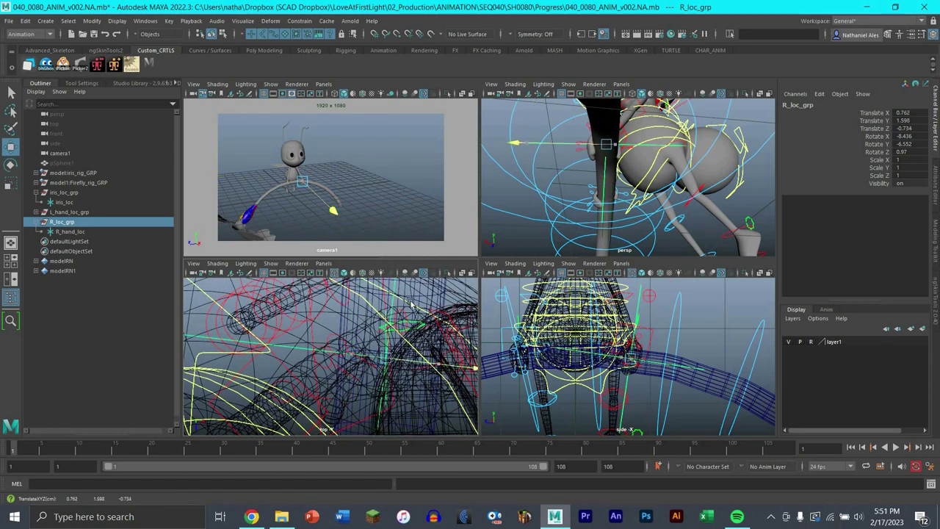
pyautogui.press('f')
pyautogui.scroll(8, 412, 346)
pyautogui.keyDown('alt'); pyautogui.moveTo(411, 338); pyautogui.dragTo(419, 346); pyautogui.keyUp('alt')
# Rotate R_loc_grp in the enlarged top view to about -8.41, -4.744, 0.7.
pyautogui.press('space')
pyautogui.keyDown('alt'); pyautogui.moveTo(597, 276); pyautogui.dragTo(483, 313, button='middle'); pyautogui.keyUp('alt')
pyautogui.scroll(-8, 482, 314)
pyautogui.scroll(3, 507, 311)
pyautogui.press('e')
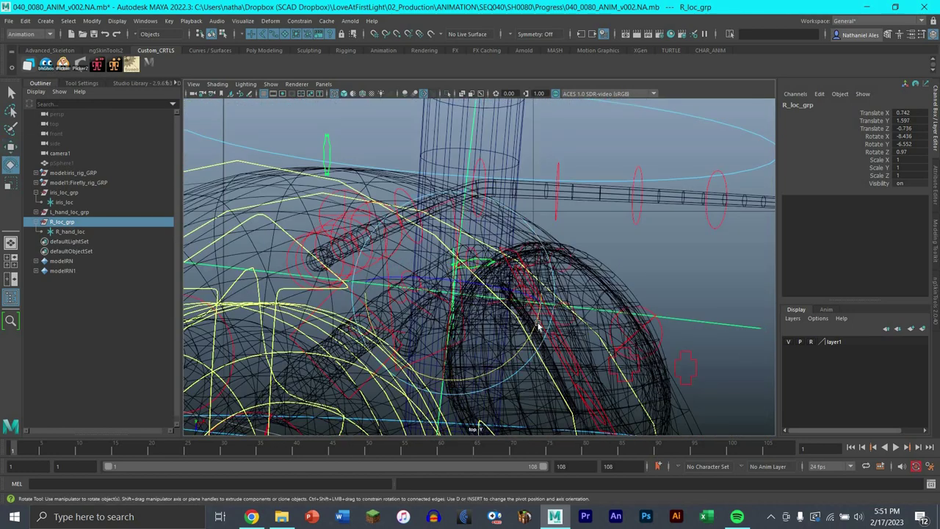
pyautogui.moveTo(538, 327); pyautogui.dragTo(539, 326)
# Reposition R_loc_grp in the side view to about 0.743, 1.596, -0.747.
pyautogui.press('space')
pyautogui.press('space')
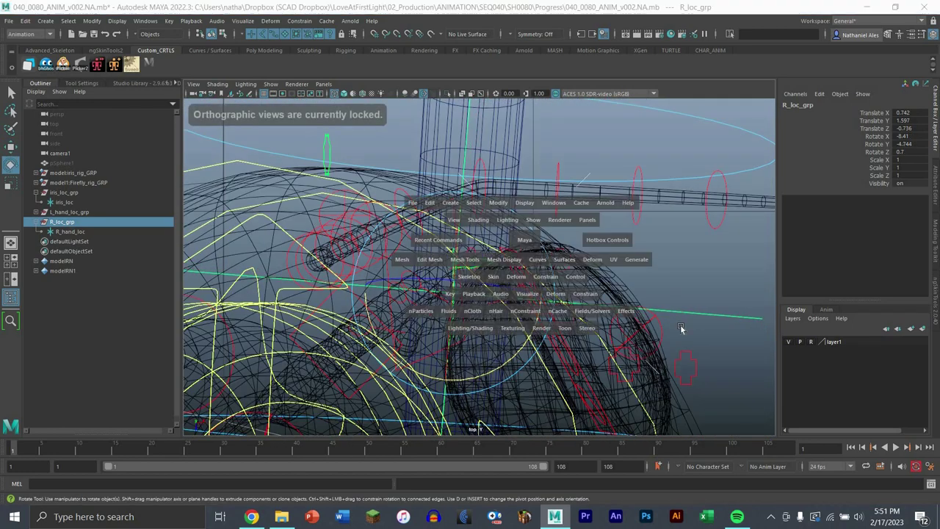
pyautogui.scroll(8, 560, 287)
pyautogui.press('w')
pyautogui.moveTo(438, 313); pyautogui.dragTo(447, 315)
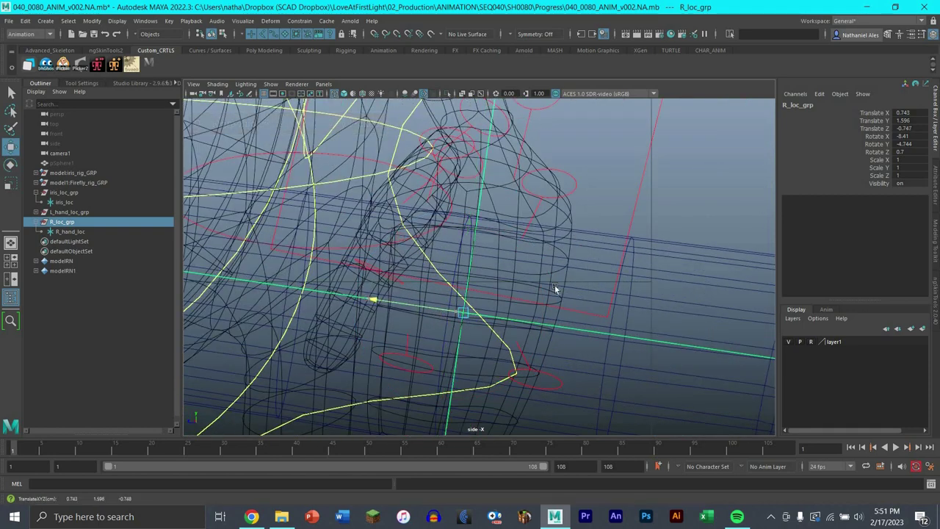
pyautogui.scroll(-8, 568, 248)
pyautogui.press('space')
pyautogui.press('space')
# Set L_hand_loc_grp's Translate X to 0.743 to match R_loc_grp.
pyautogui.keyDown('alt'); pyautogui.moveTo(587, 227); pyautogui.dragTo(560, 243); pyautogui.keyUp('alt')
pyautogui.keyDown('alt'); pyautogui.moveTo(620, 276); pyautogui.dragTo(702, 145); pyautogui.keyUp('alt')
pyautogui.click(464, 372)
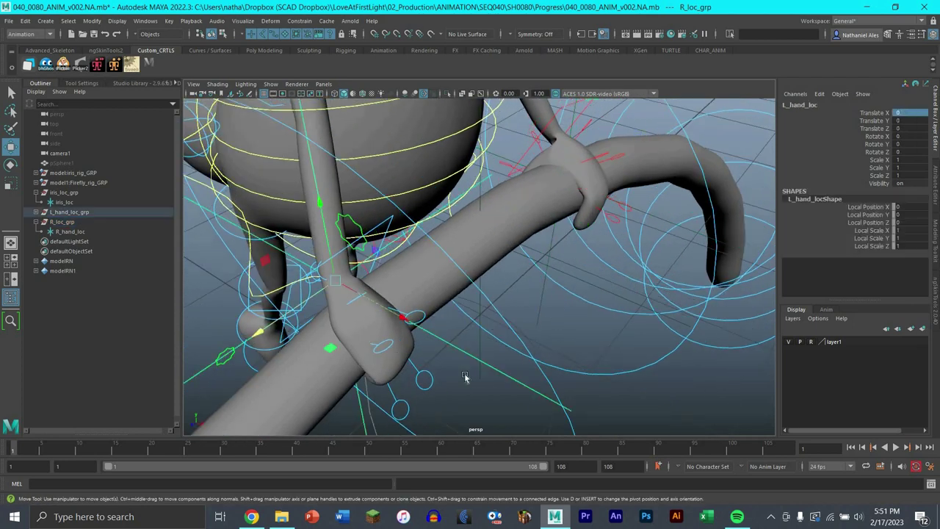
pyautogui.keyDown('alt'); pyautogui.moveTo(465, 374); pyautogui.dragTo(500, 368); pyautogui.keyUp('alt')
pyautogui.click(78, 230)
pyautogui.click(79, 222)
pyautogui.click(70, 213)
pyautogui.click(805, 105)
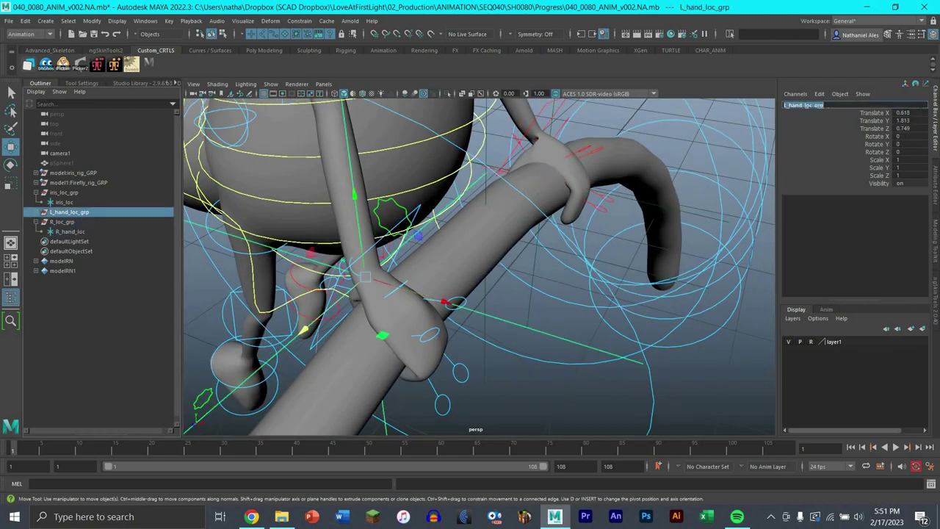
pyautogui.click(886, 115)
pyautogui.keyDown('alt'); pyautogui.moveTo(491, 258); pyautogui.dragTo(286, 224); pyautogui.keyUp('alt')
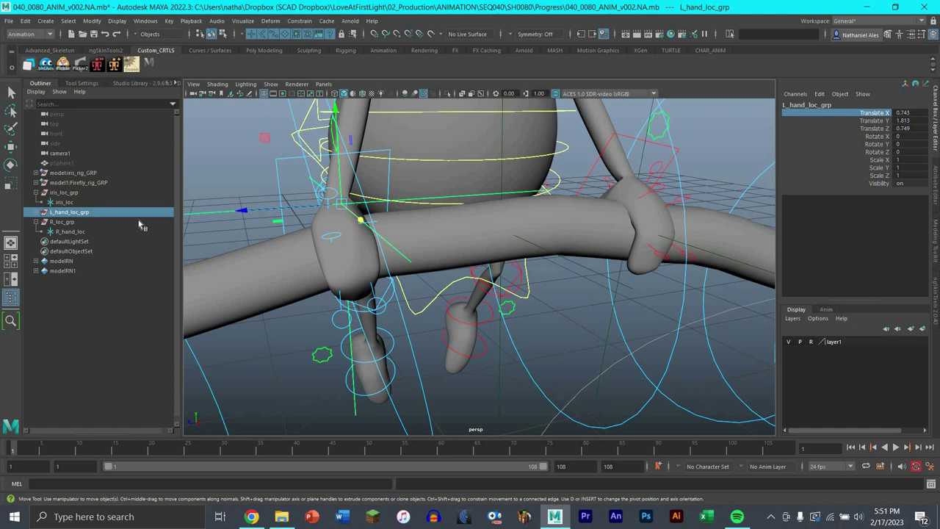
pyautogui.click(78, 223)
pyautogui.press('e')
pyautogui.moveTo(598, 150); pyautogui.dragTo(592, 156)
pyautogui.hotkey('ctrl', 'z')
# Set L_hand_loc_grp's Rotate X to 8.41 and reset R_loc_grp's Rotate Y and Rotate Z to 0.
pyautogui.click(890, 138)
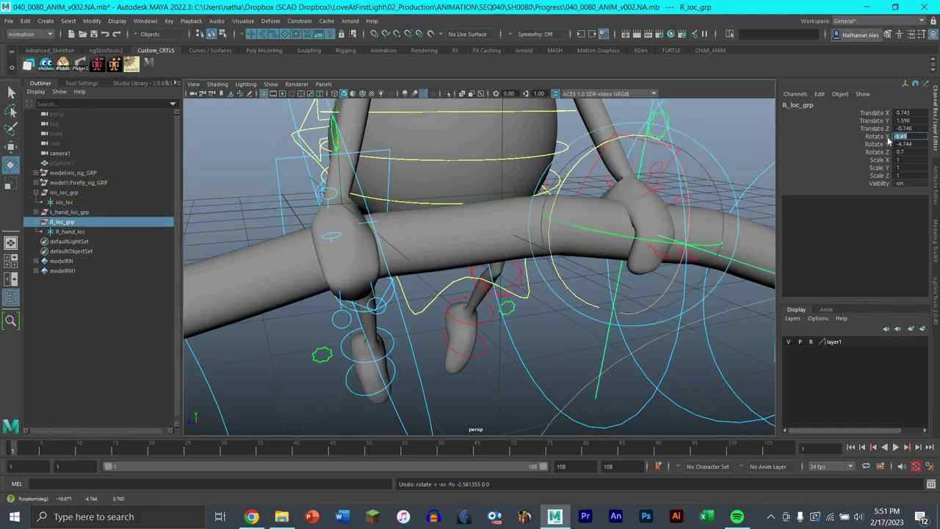
pyautogui.click(80, 223)
pyautogui.click(76, 212)
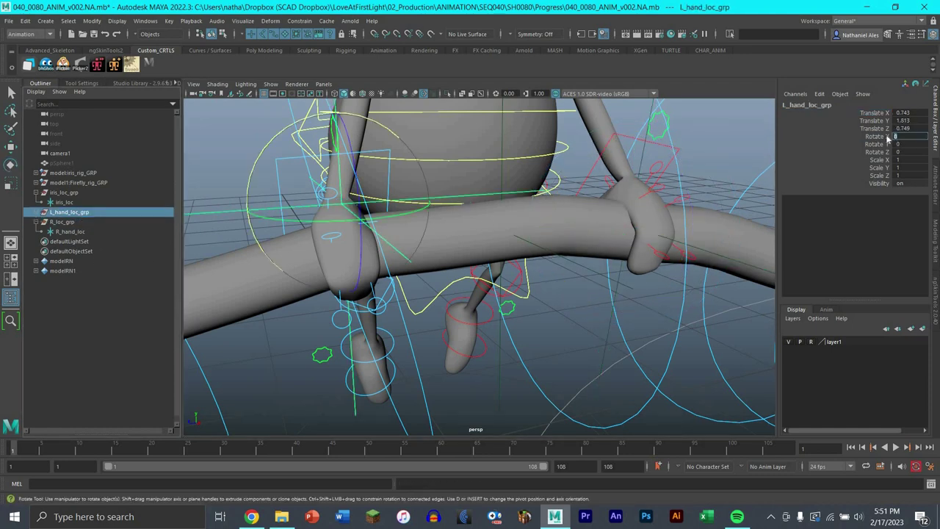
pyautogui.press('BackSpace')
pyautogui.press('Return')
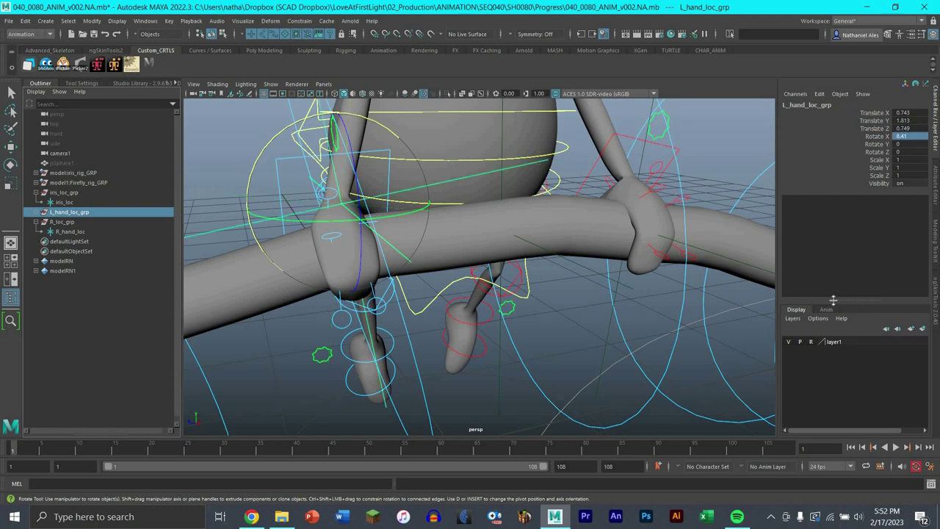
pyautogui.hotkey('ctrl', 'z')
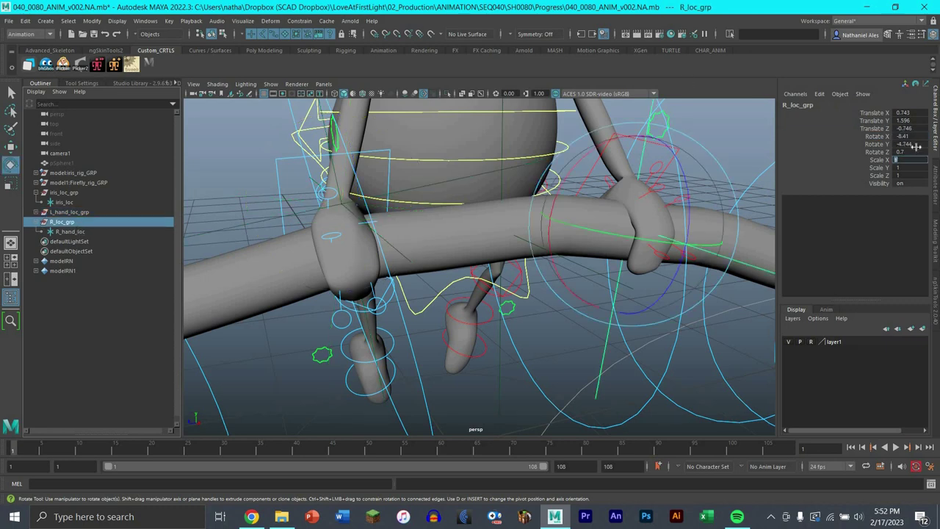
pyautogui.keyDown('alt'); pyautogui.moveTo(662, 296); pyautogui.dragTo(577, 281); pyautogui.keyUp('alt')
# Move L_hand_loc_grp down into the stem in the side view, to about Y 1.626 and Z 0.721.
pyautogui.click(76, 212)
pyautogui.press('space')
pyautogui.press('space')
pyautogui.keyDown('alt'); pyautogui.moveTo(578, 329); pyautogui.dragTo(617, 346, button='middle'); pyautogui.keyUp('alt')
pyautogui.scroll(10, 617, 346)
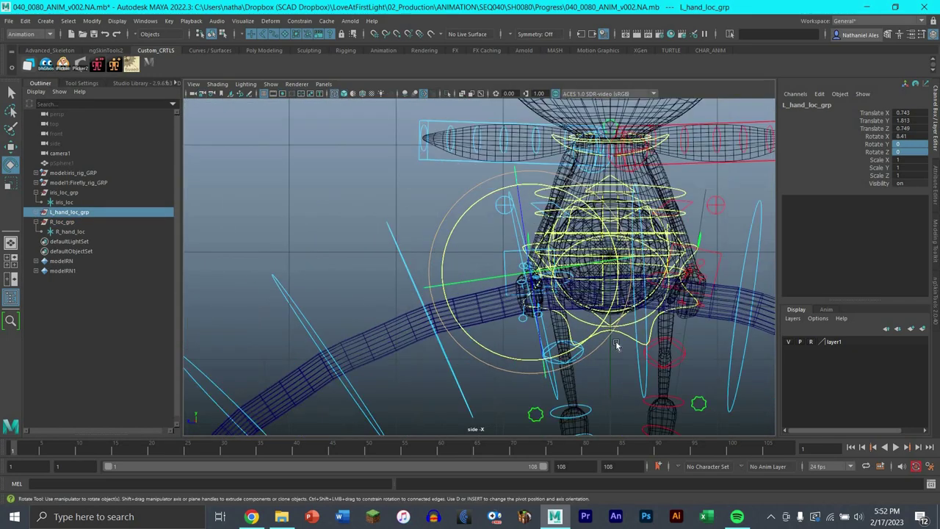
pyautogui.keyDown('alt'); pyautogui.moveTo(637, 263); pyautogui.dragTo(534, 197, button='middle'); pyautogui.keyUp('alt')
pyautogui.press('w')
pyautogui.moveTo(534, 197); pyautogui.dragTo(548, 279)
pyautogui.hotkey('ctrl', 'z')
pyautogui.moveTo(541, 223); pyautogui.dragTo(561, 328)
# Center L_hand_loc_grp within the stem in the top view at about 0.674 in X.
pyautogui.press('space')
pyautogui.press('space')
pyautogui.press('f')
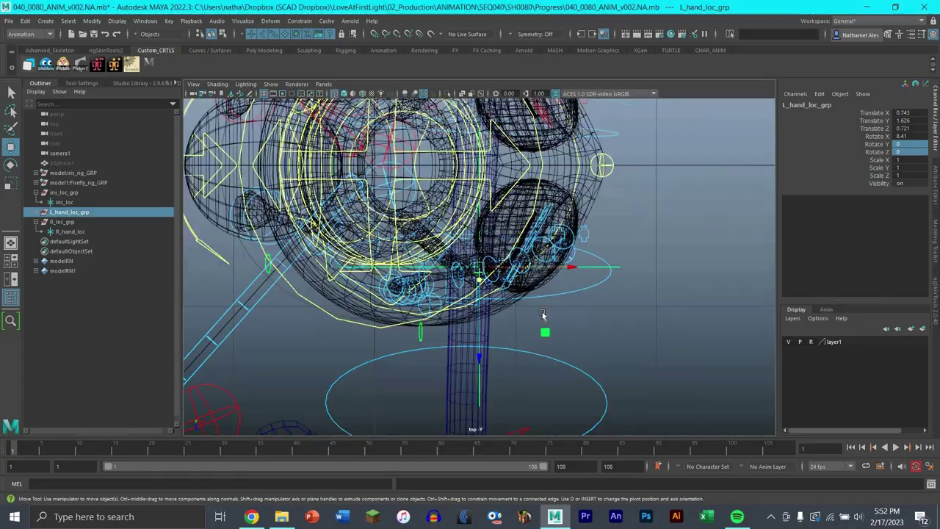
pyautogui.keyDown('alt'); pyautogui.moveTo(547, 312); pyautogui.dragTo(554, 286, button='middle'); pyautogui.keyUp('alt')
pyautogui.scroll(10, 581, 206)
pyautogui.moveTo(573, 194); pyautogui.dragTo(563, 204)
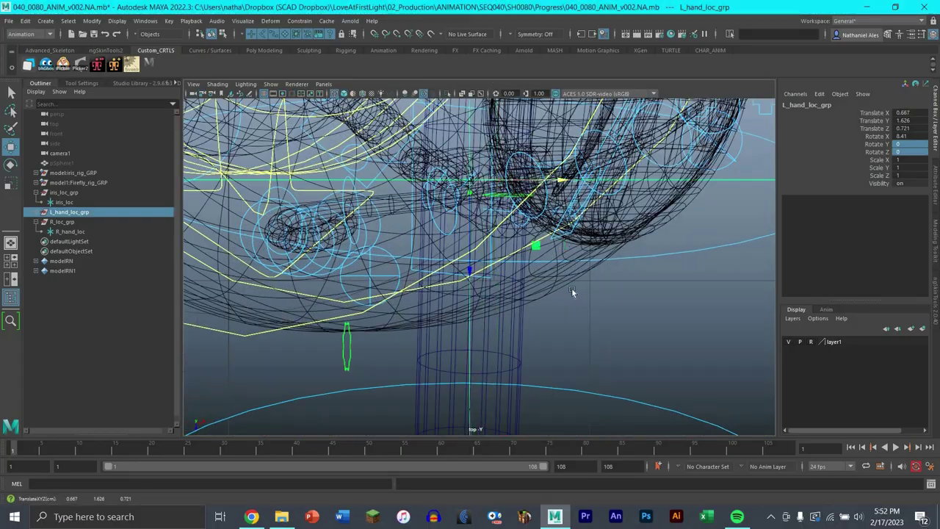
pyautogui.scroll(-10, 572, 288)
pyautogui.keyDown('alt'); pyautogui.moveTo(571, 288); pyautogui.dragTo(562, 311, button='middle'); pyautogui.keyUp('alt')
pyautogui.scroll(10, 638, 283)
pyautogui.keyDown('alt'); pyautogui.moveTo(638, 283); pyautogui.dragTo(605, 308, button='middle'); pyautogui.keyUp('alt')
pyautogui.scroll(5, 611, 288)
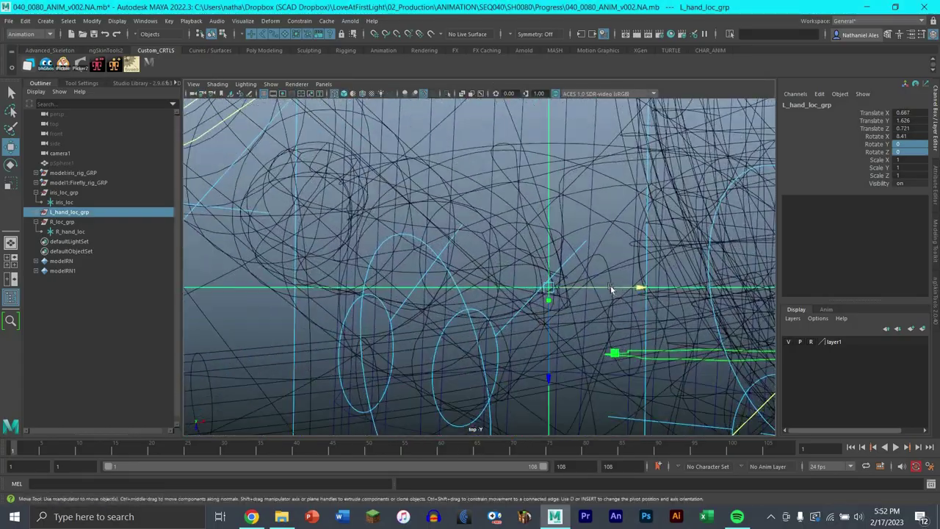
pyautogui.moveTo(610, 288); pyautogui.dragTo(619, 294)
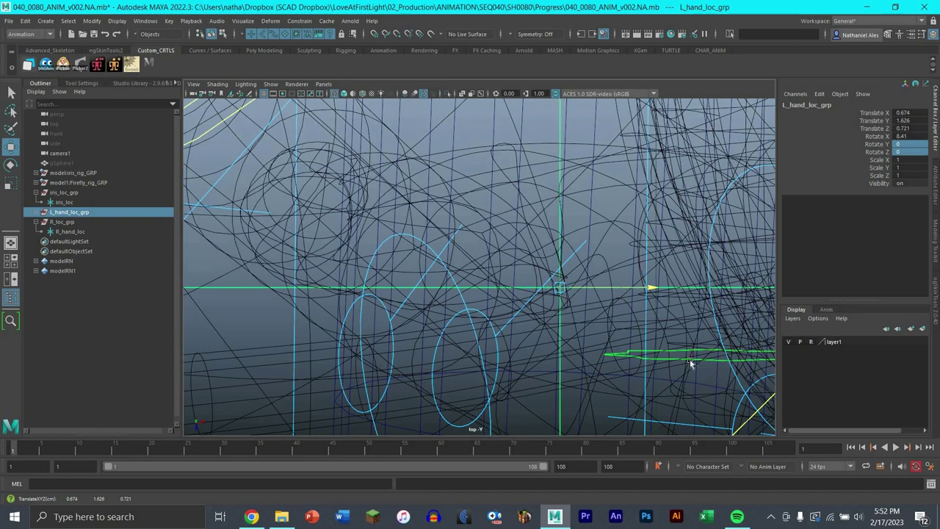
# Fine-tune L_hand_loc_grp along the stem in the side view, to about Y 1.624 and Z 0.734.
pyautogui.press('space')
pyautogui.press('space')
pyautogui.scroll(4, 609, 332)
pyautogui.keyDown('alt'); pyautogui.moveTo(596, 320); pyautogui.dragTo(571, 284, button='middle'); pyautogui.keyUp('alt')
pyautogui.scroll(2, 571, 285)
pyautogui.moveTo(566, 301); pyautogui.dragTo(553, 304)
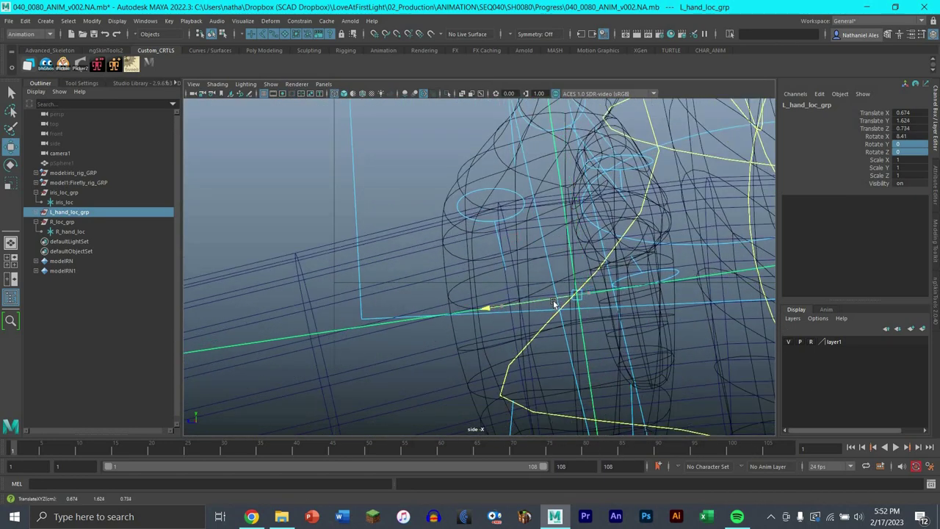
# Examine the placement of both hand locators on the stem in the shaded perspective view.
pyautogui.press('space')
pyautogui.press('space')
pyautogui.keyDown('alt'); pyautogui.moveTo(665, 191); pyautogui.dragTo(539, 277); pyautogui.keyUp('alt')
pyautogui.keyDown('alt'); pyautogui.moveTo(540, 276); pyautogui.dragTo(565, 293, button='middle'); pyautogui.keyUp('alt')
pyautogui.scroll(-5, 565, 293)
pyautogui.scroll(3, 554, 310)
pyautogui.keyDown('alt'); pyautogui.moveTo(553, 311); pyautogui.dragTo(579, 246); pyautogui.keyUp('alt')
# Parent-constrain the L_Firefly_arm_ik_CTRL control to R_hand_loc, and clear the selection.
pyautogui.click(542, 240)
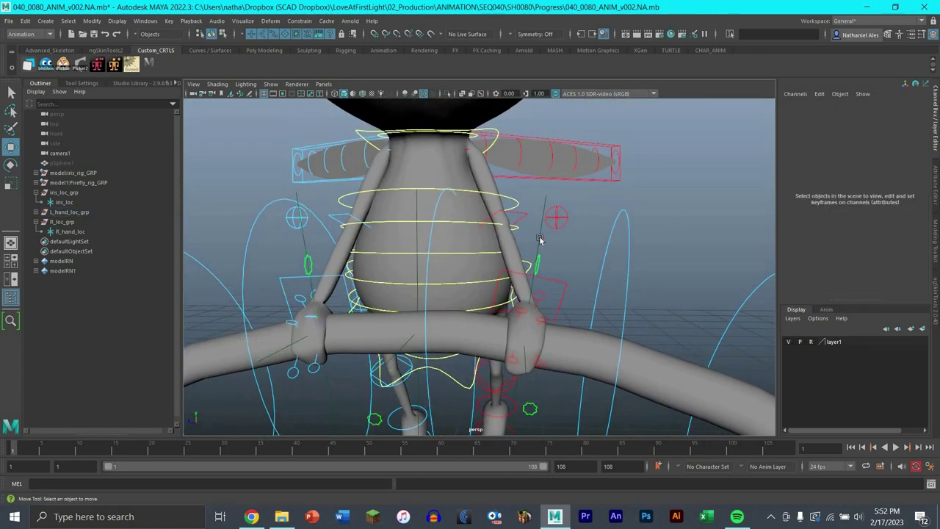
pyautogui.click(629, 338)
pyautogui.scroll(3, 636, 277)
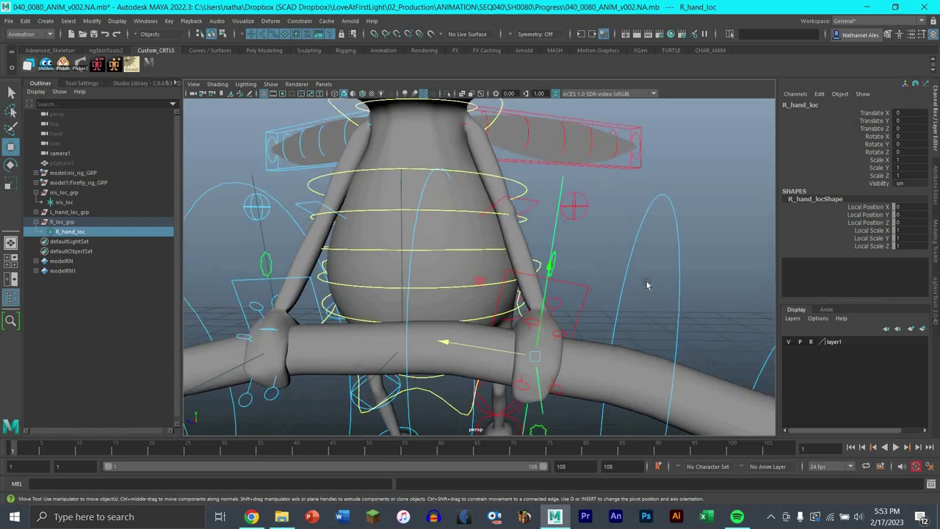
pyautogui.keyDown('alt'); pyautogui.moveTo(649, 323); pyautogui.dragTo(625, 284, button='middle'); pyautogui.keyUp('alt')
pyautogui.keyDown('alt'); pyautogui.moveTo(625, 286); pyautogui.dragTo(605, 245); pyautogui.keyUp('alt')
pyautogui.scroll(4, 613, 288)
pyautogui.keyDown('shift'); pyautogui.click(590, 241); pyautogui.keyUp('shift')
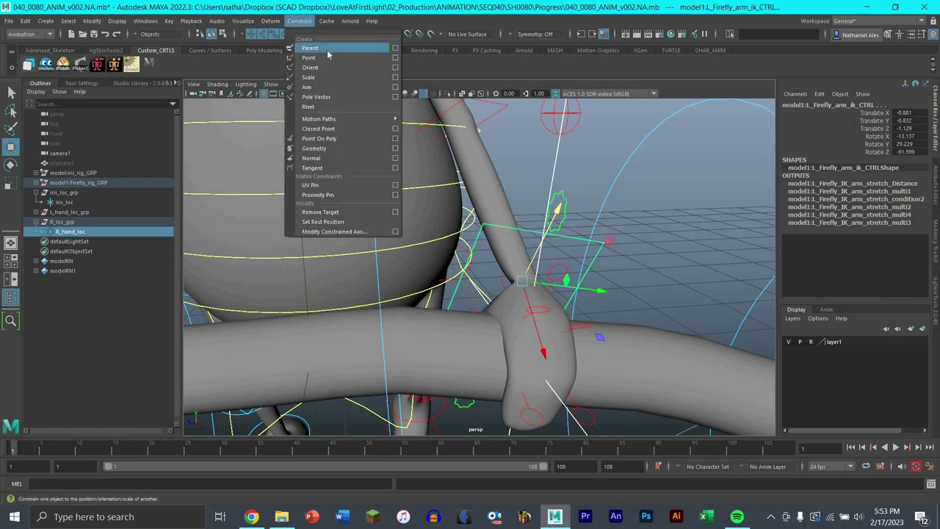
pyautogui.click(676, 298)
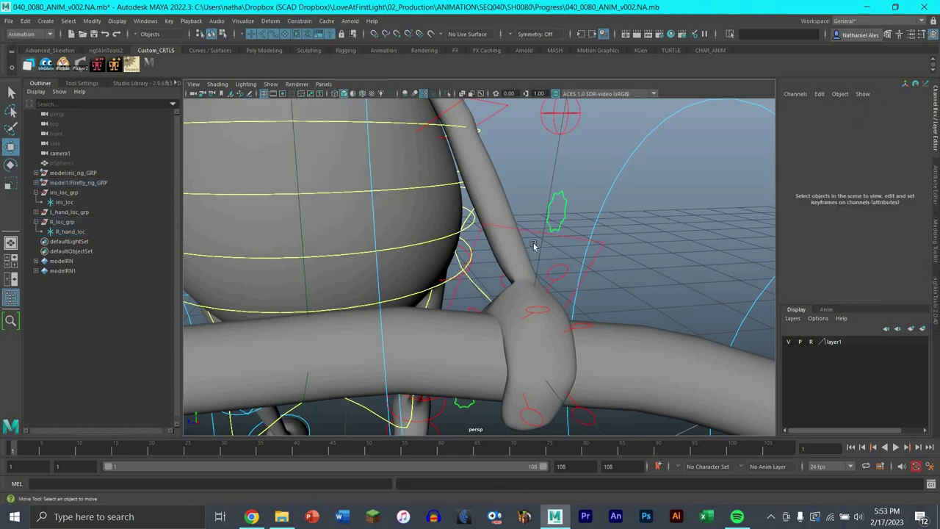
# Test the arm constraint by rotating and moving R_hand_loc, and undo each test change.
pyautogui.click(540, 269)
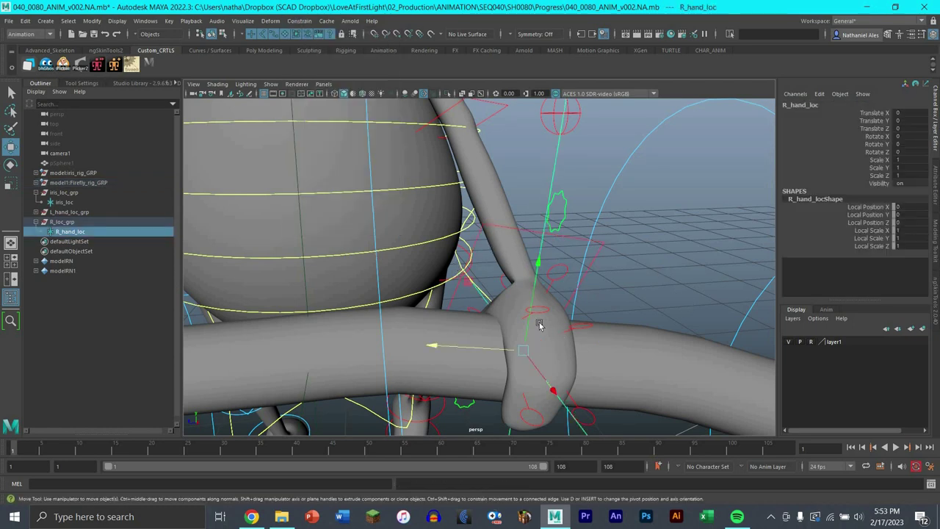
pyautogui.press('e')
pyautogui.moveTo(539, 360); pyautogui.dragTo(668, 306)
pyautogui.hotkey('ctrl', 'z')
pyautogui.press('w')
pyautogui.hotkey('ctrl', 'z')
pyautogui.press('e')
pyautogui.hotkey('ctrl', 'z')
pyautogui.hotkey('ctrl', 'z')
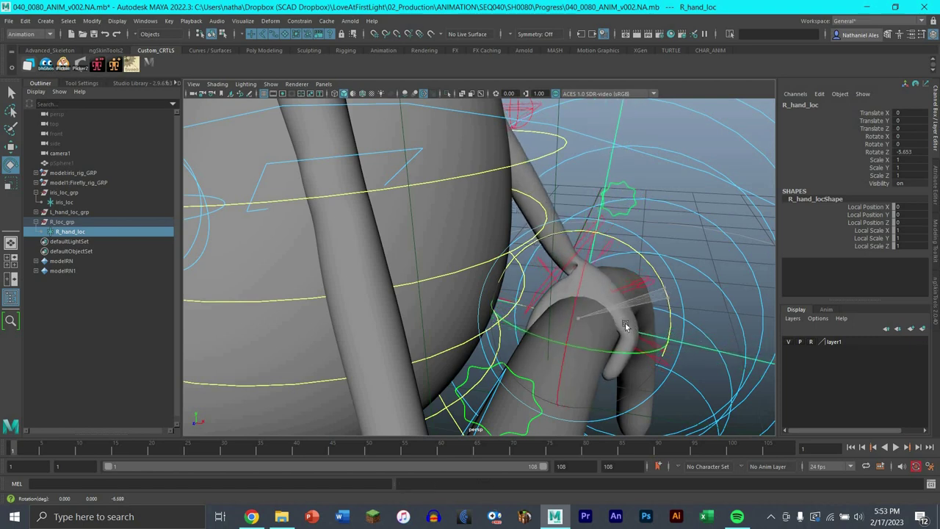
pyautogui.press('w')
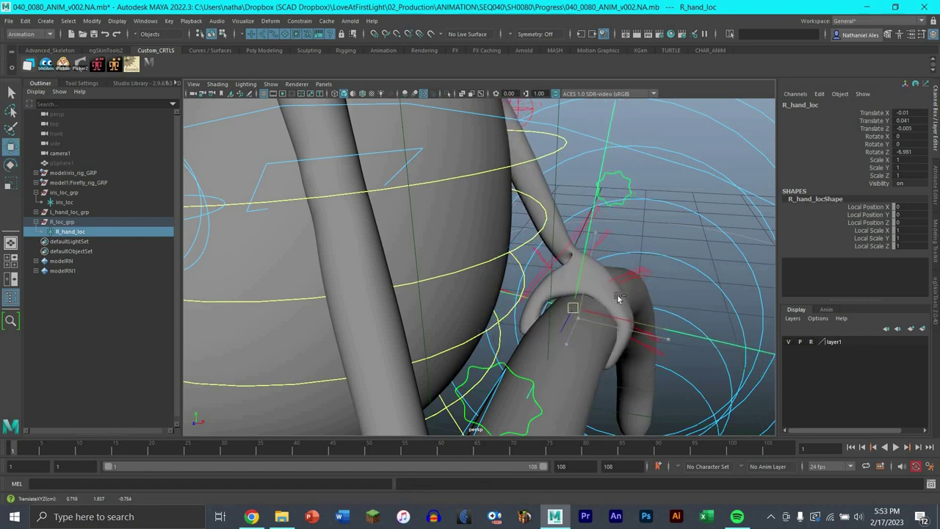
pyautogui.moveTo(599, 279)
pyautogui.keyDown('alt'); pyautogui.mouseDown()
pyautogui.moveTo(633, 266)
pyautogui.moveTo(592, 275)
pyautogui.mouseUp(); pyautogui.keyUp('alt')
pyautogui.hotkey('ctrl', 'z')
# Parent-constrain the R_Firefly_arm_ik_CTRL control to L_hand_loc.
pyautogui.scroll(-5, 580, 284)
pyautogui.keyDown('alt'); pyautogui.moveTo(263, 293); pyautogui.dragTo(382, 269, button='middle'); pyautogui.keyUp('alt')
pyautogui.scroll(4, 358, 257)
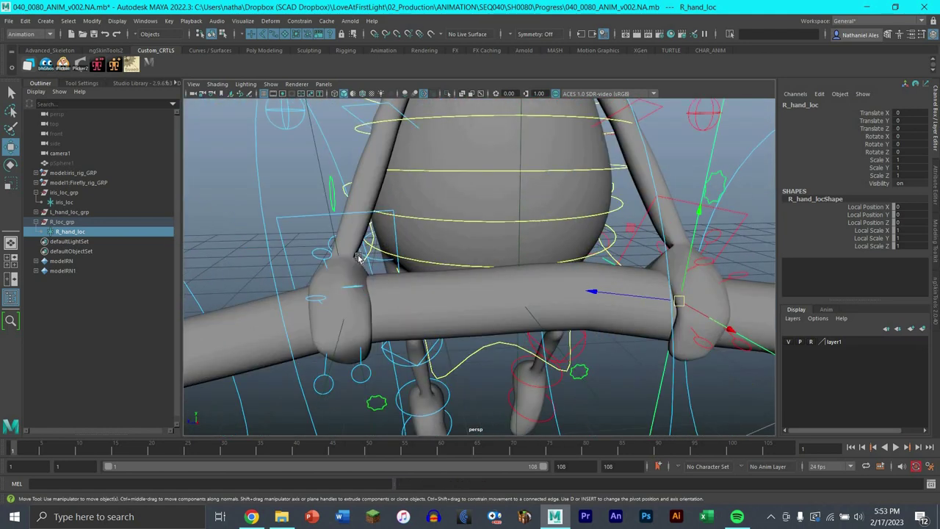
pyautogui.keyDown('alt'); pyautogui.moveTo(338, 231); pyautogui.dragTo(441, 235, button='middle'); pyautogui.keyUp('alt')
pyautogui.scroll(4, 440, 235)
pyautogui.keyDown('alt'); pyautogui.moveTo(399, 222); pyautogui.dragTo(404, 224); pyautogui.keyUp('alt')
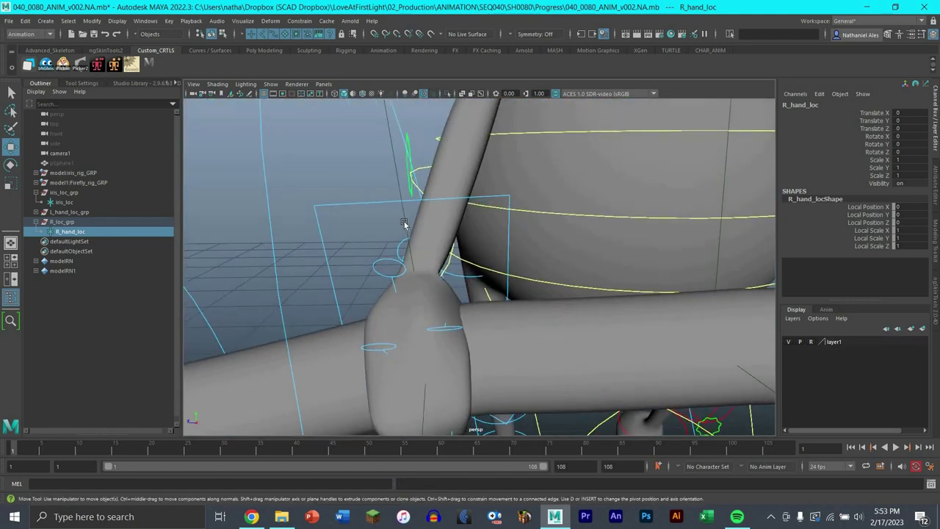
pyautogui.click(405, 223)
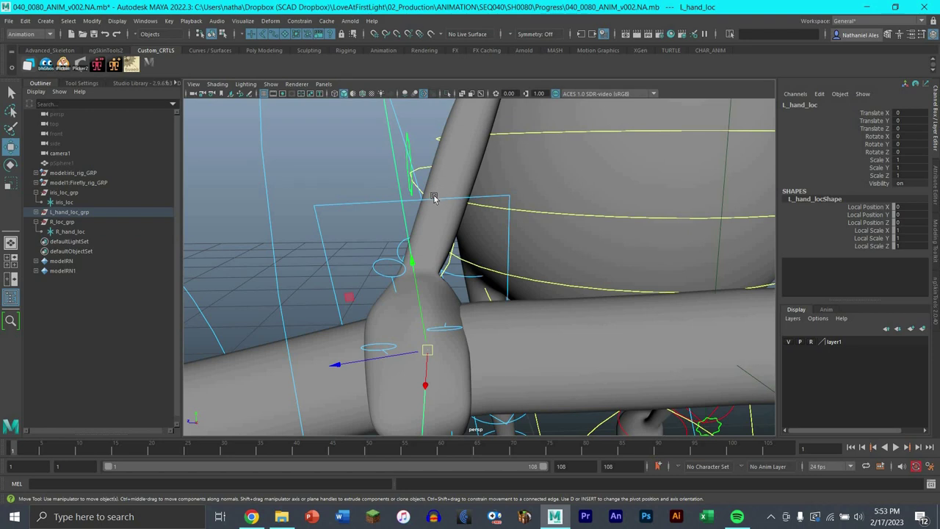
pyautogui.keyDown('shift'); pyautogui.click(381, 202); pyautogui.keyUp('shift')
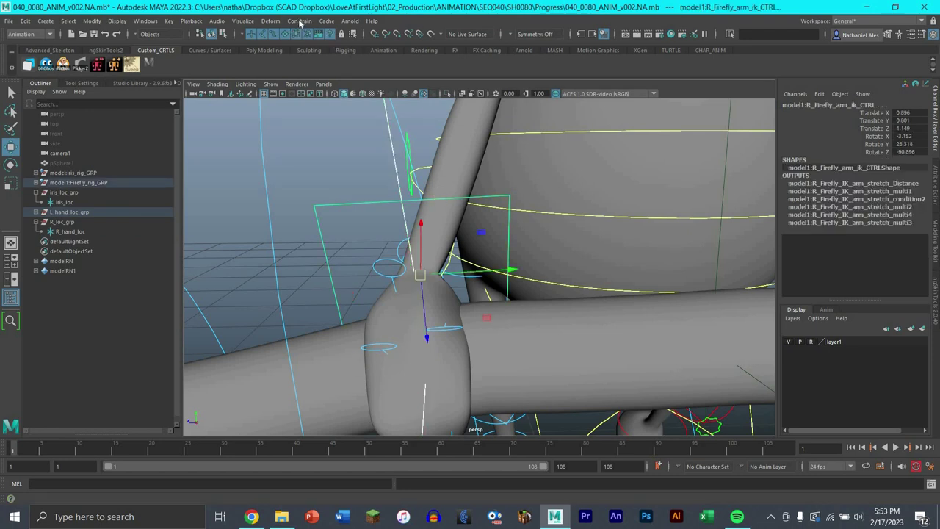
pyautogui.click(299, 21)
pyautogui.click(336, 47)
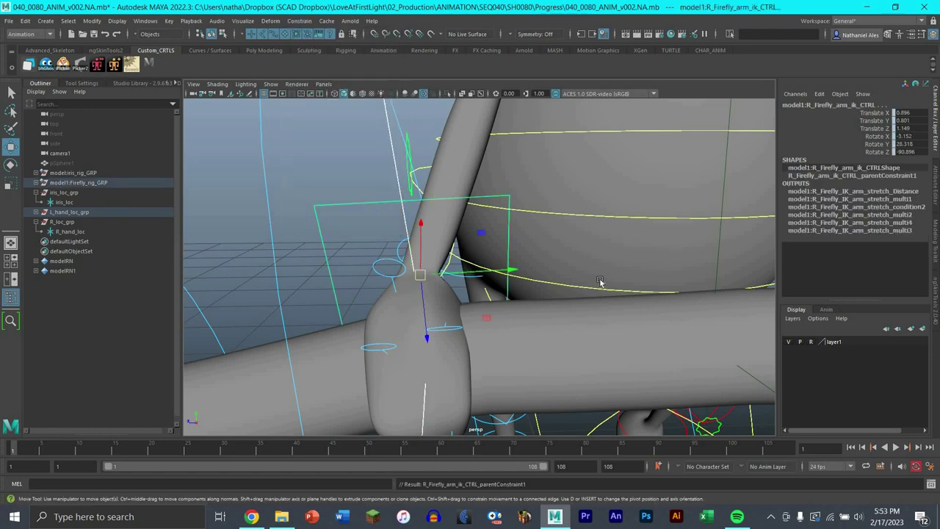
# Test the second arm constraint by moving L_hand_loc, and undo the move.
pyautogui.scroll(-4, 518, 282)
pyautogui.keyDown('alt'); pyautogui.moveTo(520, 283); pyautogui.dragTo(589, 277); pyautogui.keyUp('alt')
pyautogui.scroll(-6, 587, 277)
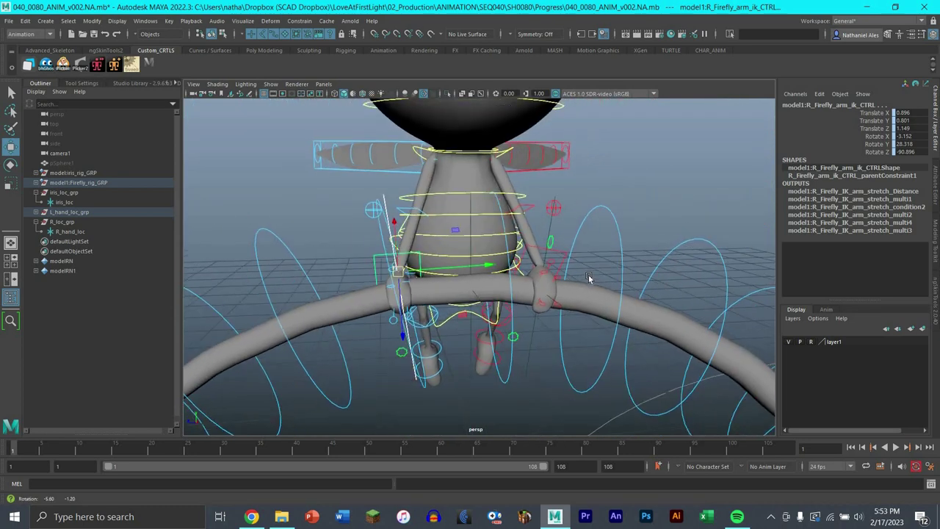
pyautogui.scroll(2, 589, 278)
pyautogui.scroll(3, 588, 279)
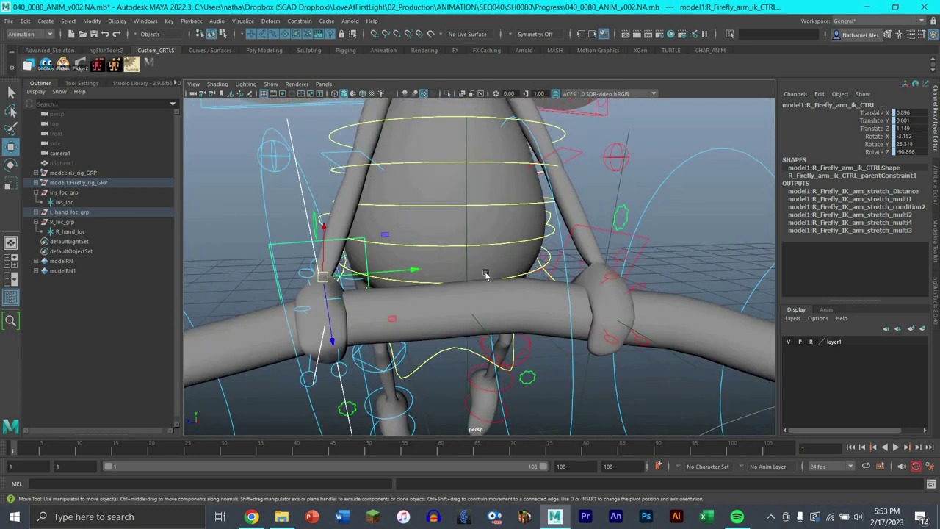
pyautogui.click(325, 315)
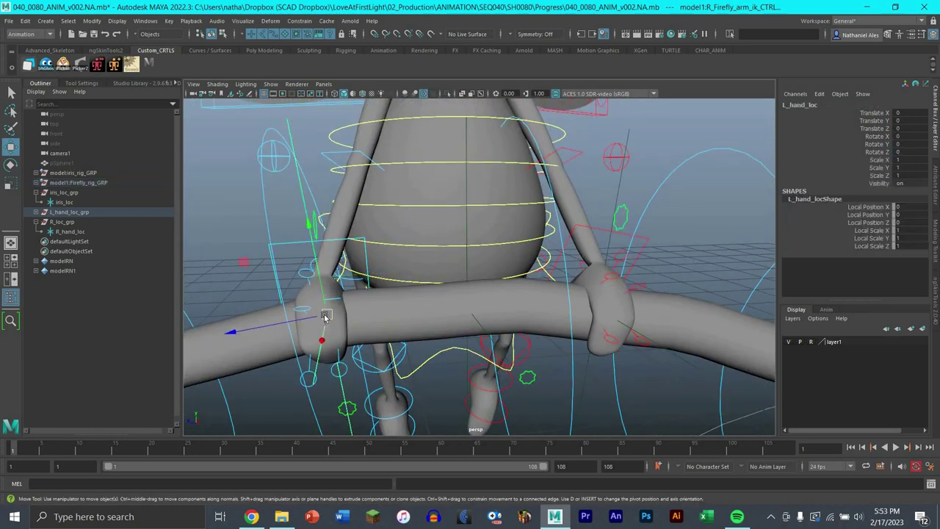
pyautogui.hotkey('ctrl', 'z')
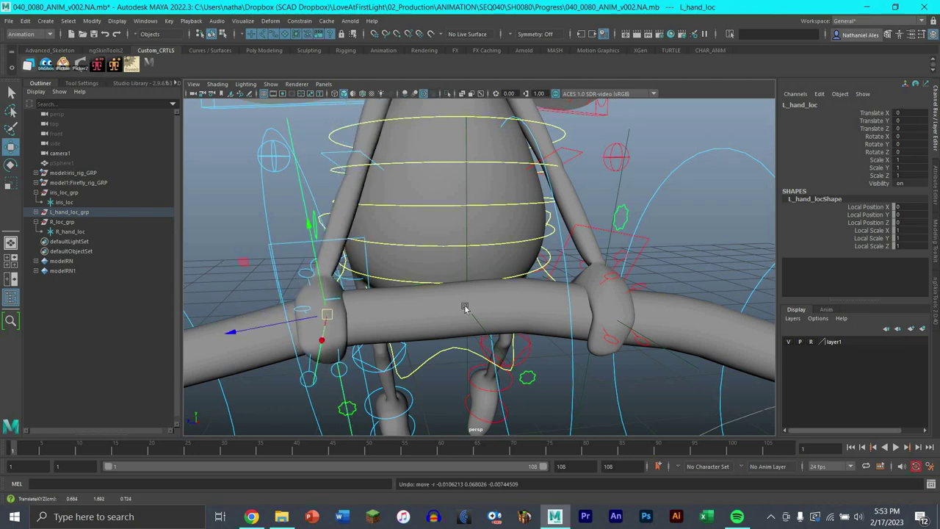
# Test how the rig follows iris_loc by moving it slightly, and undo the move.
pyautogui.click(466, 307)
pyautogui.moveTo(467, 307)
pyautogui.mouseDown()
pyautogui.moveTo(470, 297)
pyautogui.moveTo(473, 304)
pyautogui.mouseUp()
pyautogui.hotkey('ctrl', 'z')
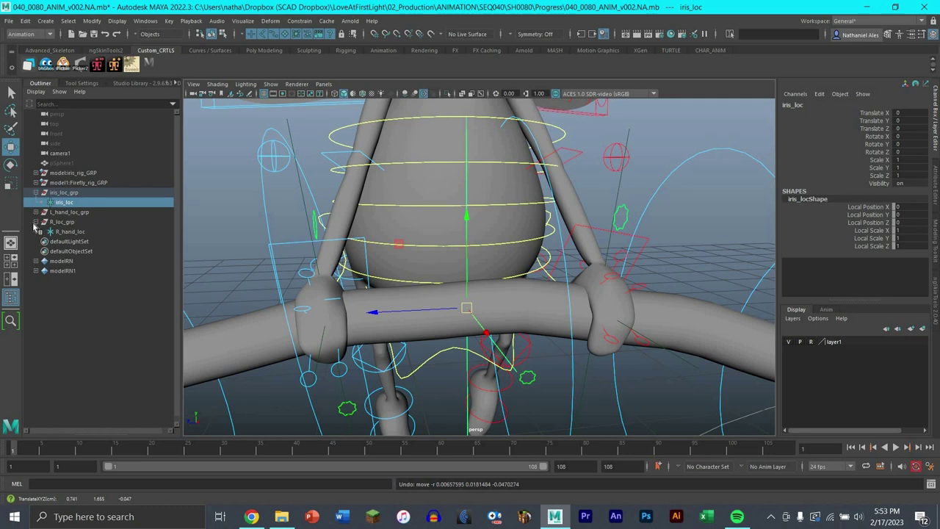
# Parent-constrain the R_loc_grp group to iris_loc.
pyautogui.doubleClick(84, 221)
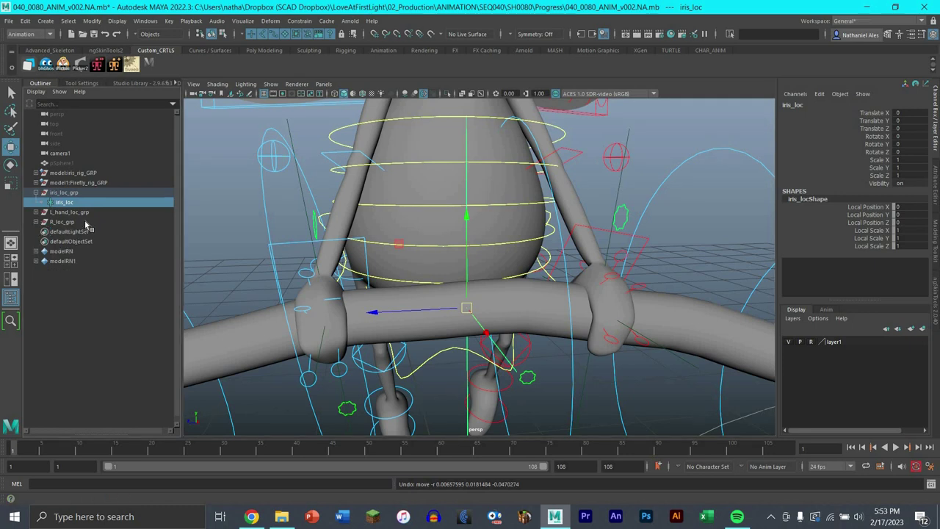
pyautogui.click(64, 222)
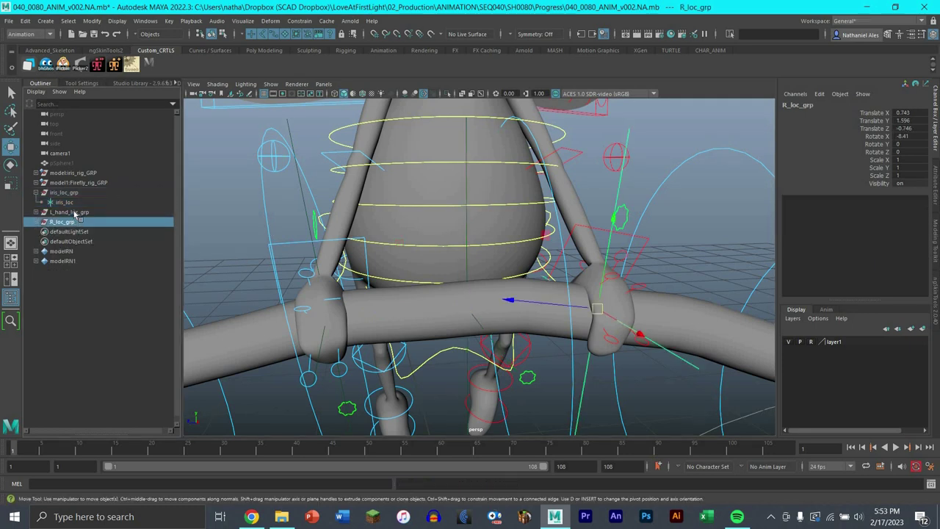
pyautogui.hotkey('ctrl', 'z')
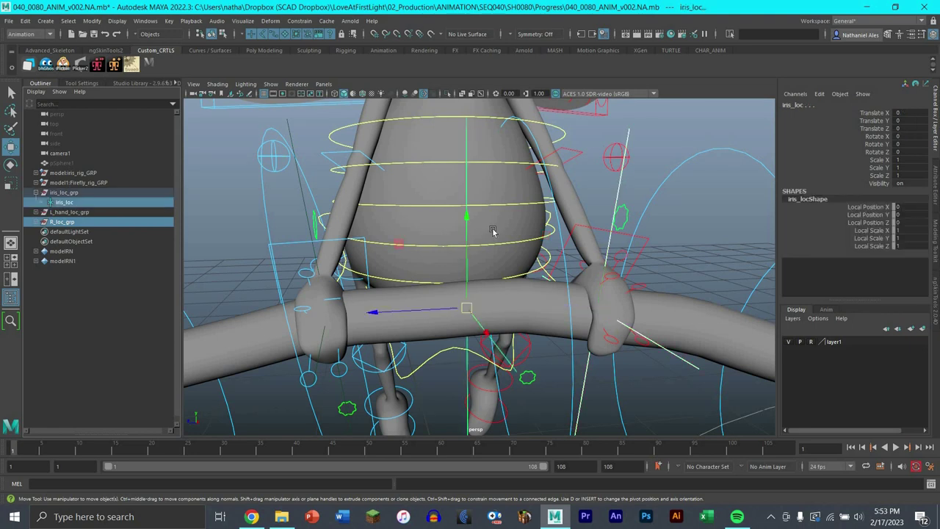
pyautogui.click(121, 210)
pyautogui.click(94, 204)
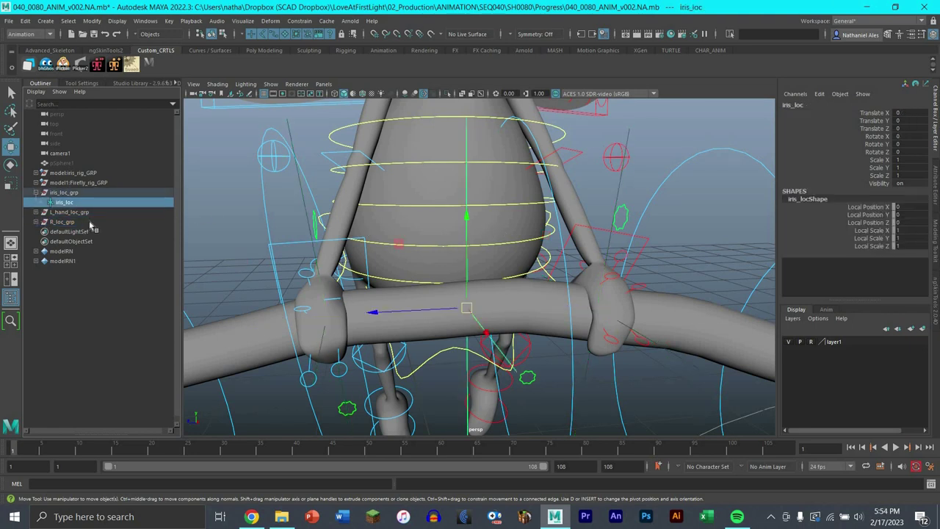
pyautogui.hotkey('ctrl', 'z')
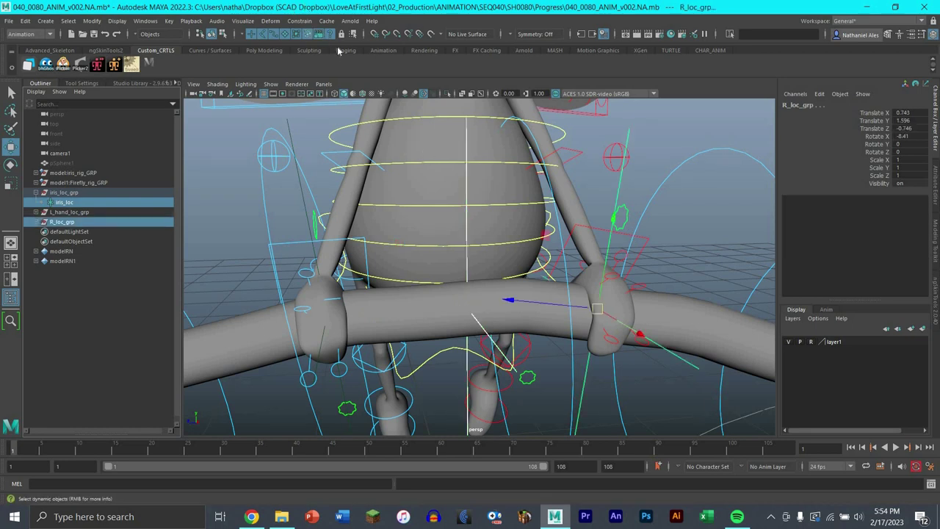
pyautogui.click(299, 20)
pyautogui.click(338, 49)
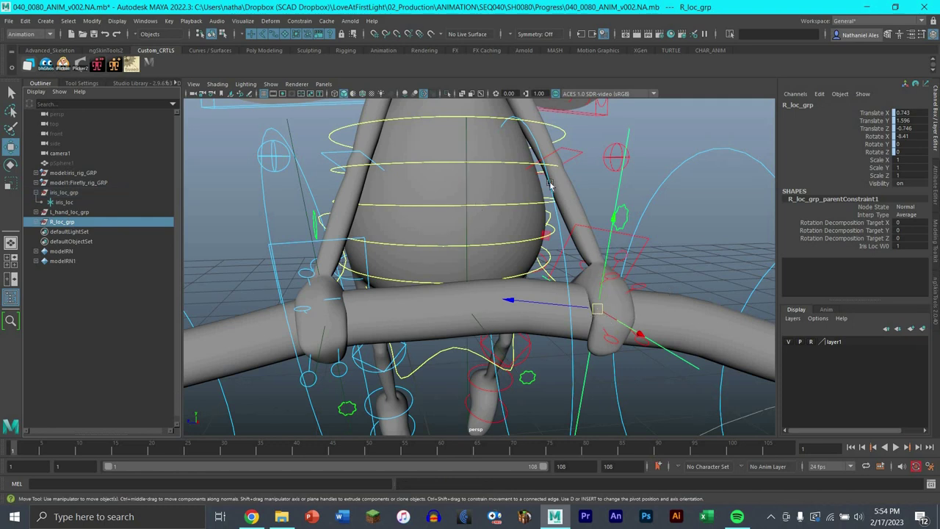
# Test the R_loc_grp constraint by moving iris_loc, and undo the move.
pyautogui.click(467, 302)
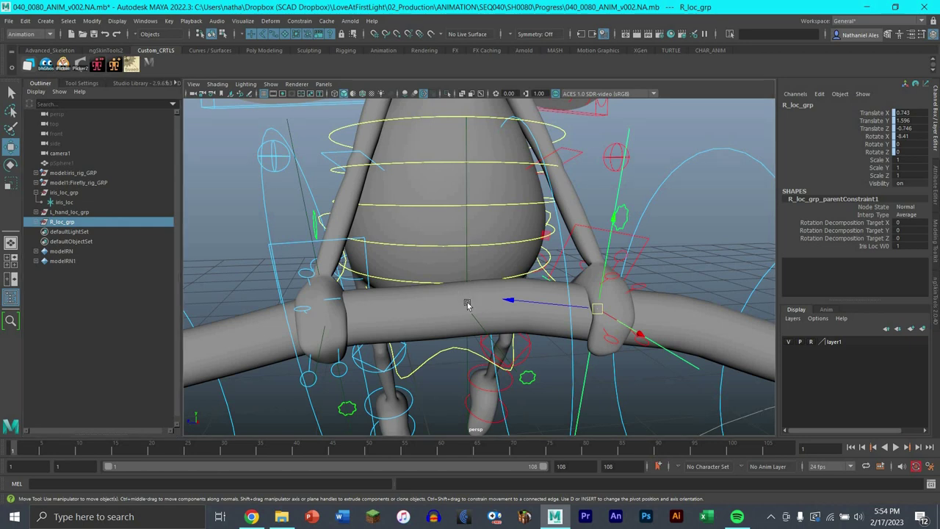
pyautogui.moveTo(468, 303); pyautogui.dragTo(441, 284)
pyautogui.hotkey('ctrl', 'z')
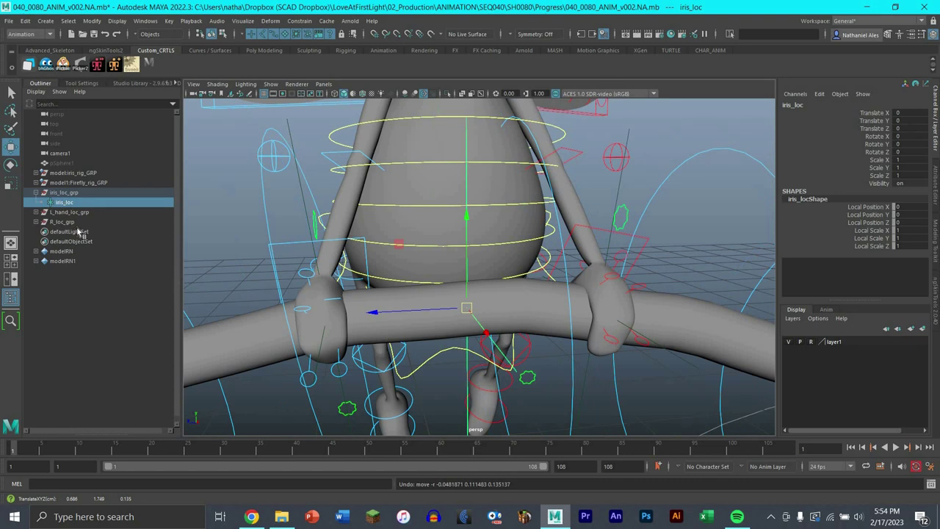
# Parent-constrain the L_hand_loc_grp group to iris_loc.
pyautogui.click(69, 212)
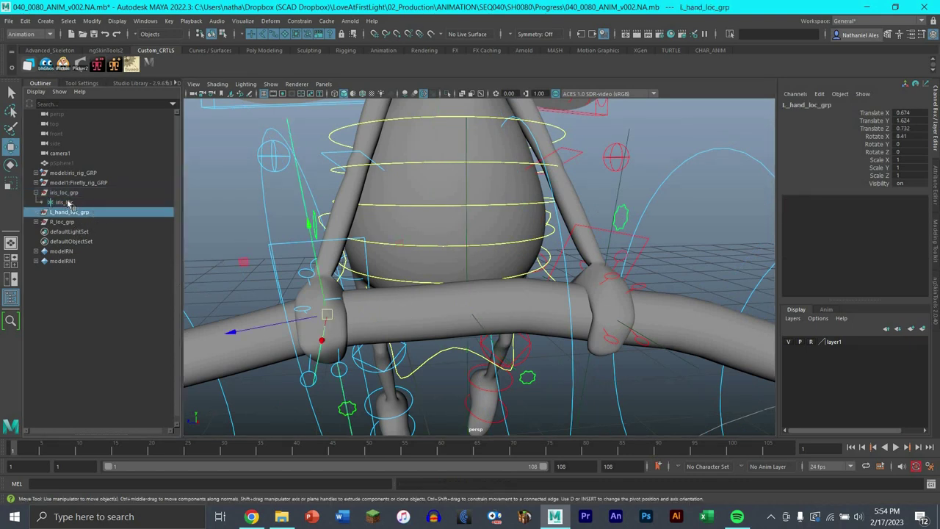
pyautogui.click(300, 22)
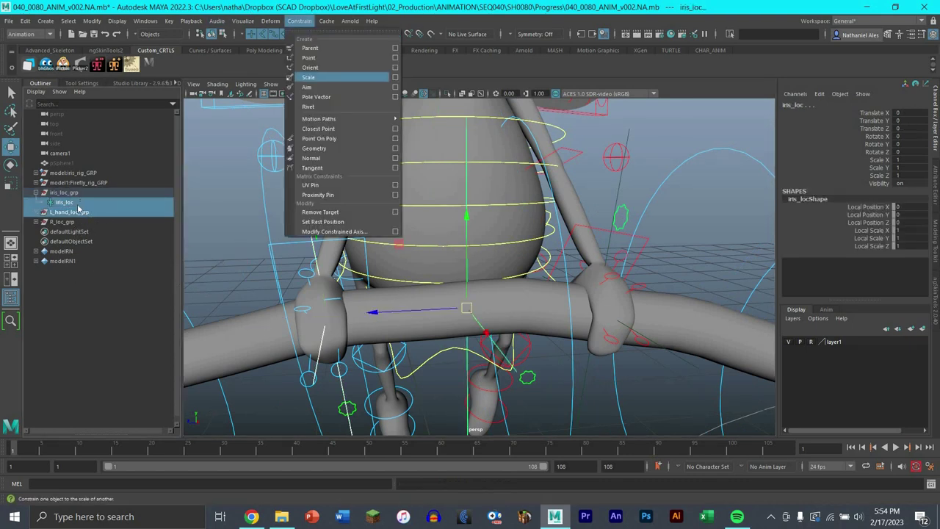
pyautogui.click(102, 204)
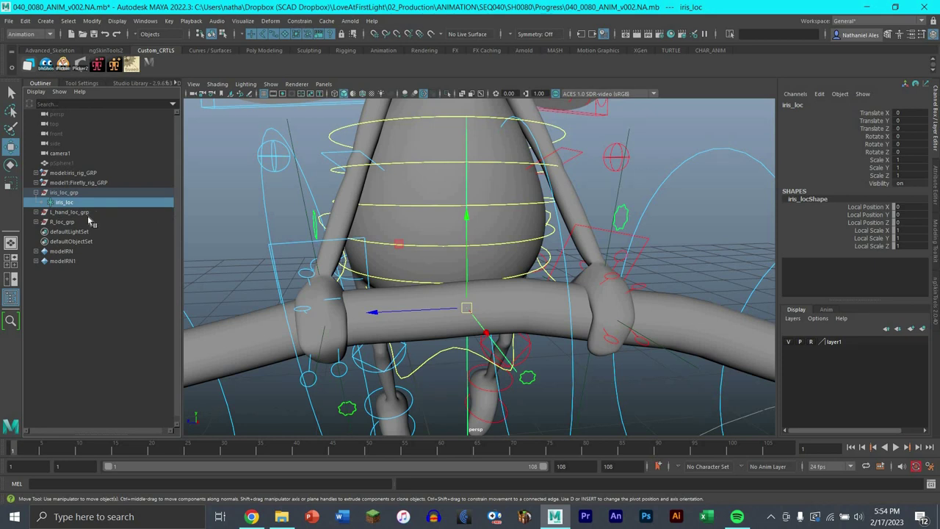
pyautogui.click(300, 22)
pyautogui.click(342, 47)
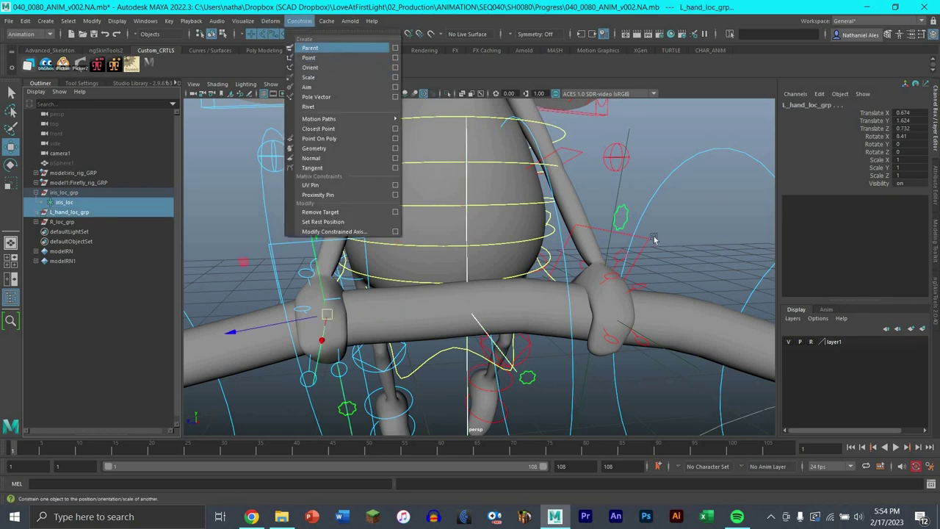
# Test that both hand locator groups follow iris_loc by moving it in different directions, and undo each move.
pyautogui.click(466, 260)
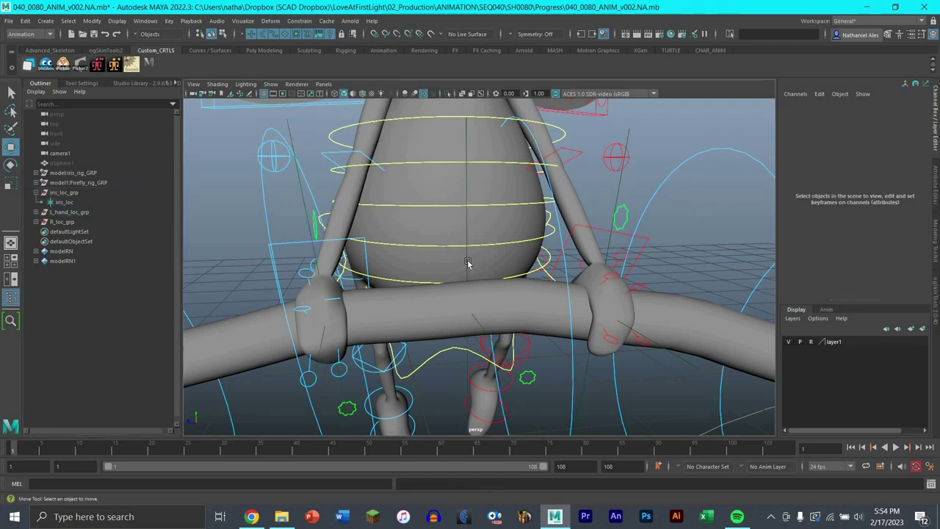
pyautogui.click(471, 312)
pyautogui.moveTo(462, 292)
pyautogui.mouseDown()
pyautogui.moveTo(477, 291)
pyautogui.moveTo(472, 266)
pyautogui.moveTo(475, 282)
pyautogui.mouseUp()
pyautogui.scroll(-5, 543, 335)
pyautogui.keyDown('alt'); pyautogui.moveTo(544, 336); pyautogui.dragTo(539, 281); pyautogui.keyUp('alt')
pyautogui.scroll(4, 539, 314)
pyautogui.hotkey('ctrl', 'z')
pyautogui.moveTo(540, 297); pyautogui.dragTo(573, 208, button='middle')
pyautogui.hotkey('ctrl', 'z')
pyautogui.keyDown('alt'); pyautogui.moveTo(573, 208); pyautogui.dragTo(549, 244); pyautogui.keyUp('alt')
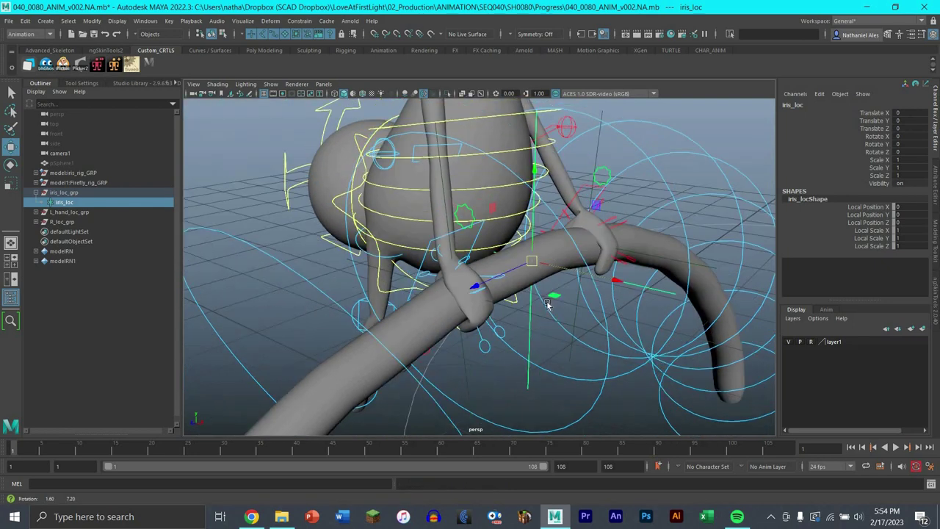
pyautogui.keyDown('alt'); pyautogui.moveTo(550, 244); pyautogui.dragTo(576, 316, button='middle'); pyautogui.keyUp('alt')
pyautogui.moveTo(575, 315)
pyautogui.keyDown('alt'); pyautogui.mouseDown()
pyautogui.moveTo(564, 321)
pyautogui.moveTo(573, 309)
pyautogui.mouseUp(); pyautogui.keyUp('alt')
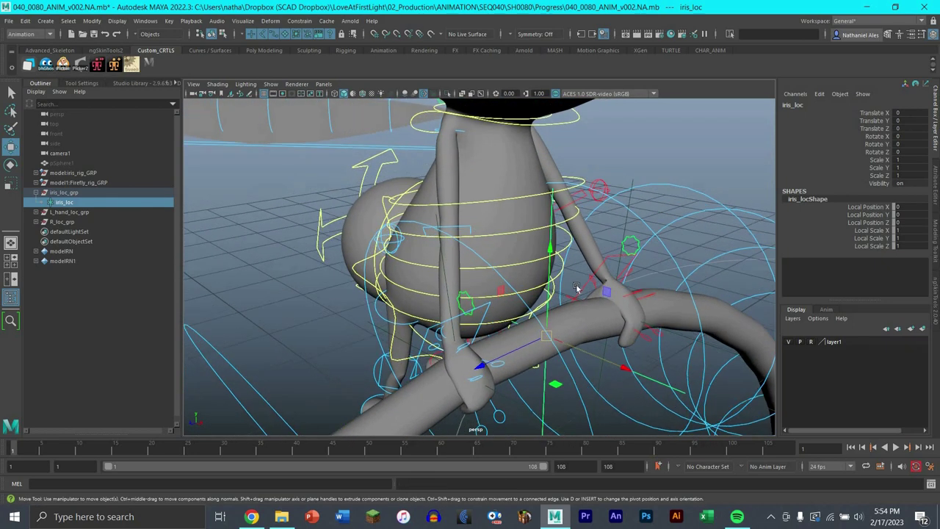
# Try moving iris_loc and the R_Firefly_IK_arm_PV_CTRL pole vector control to check the elbow, and undo both moves.
pyautogui.moveTo(577, 287); pyautogui.dragTo(391, 252, button='middle')
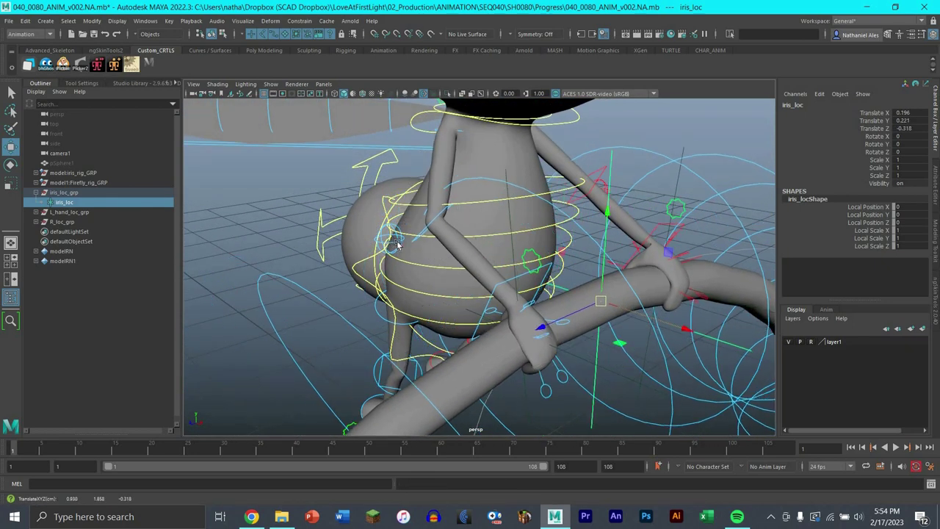
pyautogui.click(396, 243)
pyautogui.click(391, 239)
pyautogui.keyDown('alt'); pyautogui.moveTo(472, 267); pyautogui.dragTo(517, 307); pyautogui.keyUp('alt')
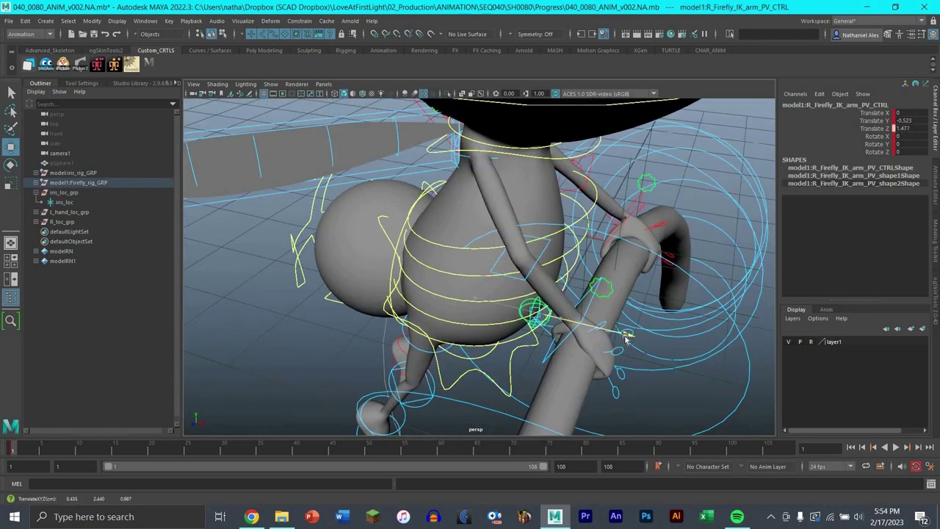
pyautogui.moveTo(579, 304); pyautogui.dragTo(616, 260)
pyautogui.hotkey('ctrl', 'z')
pyautogui.hotkey('ctrl', 'z')
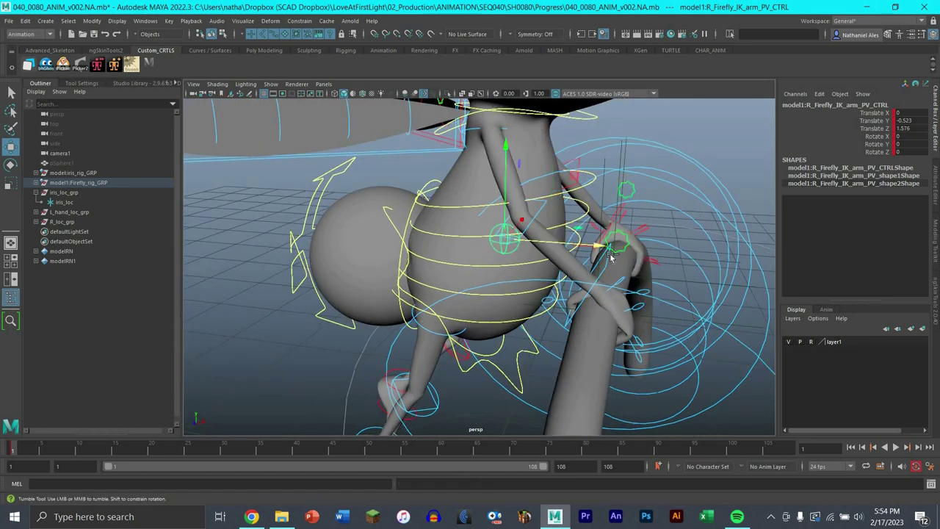
pyautogui.keyDown('alt'); pyautogui.moveTo(680, 248); pyautogui.dragTo(571, 316); pyautogui.keyUp('alt')
pyautogui.hotkey('ctrl', 'z')
pyautogui.hotkey('ctrl', 'z')
pyautogui.hotkey('ctrl', 'z')
# Create a locator, duplicate it, and put each of the two locators into its own group.
pyautogui.keyDown('alt'); pyautogui.moveTo(525, 258); pyautogui.dragTo(555, 311, button='middle'); pyautogui.keyUp('alt')
pyautogui.keyDown('alt'); pyautogui.moveTo(555, 312); pyautogui.dragTo(631, 286); pyautogui.keyUp('alt')
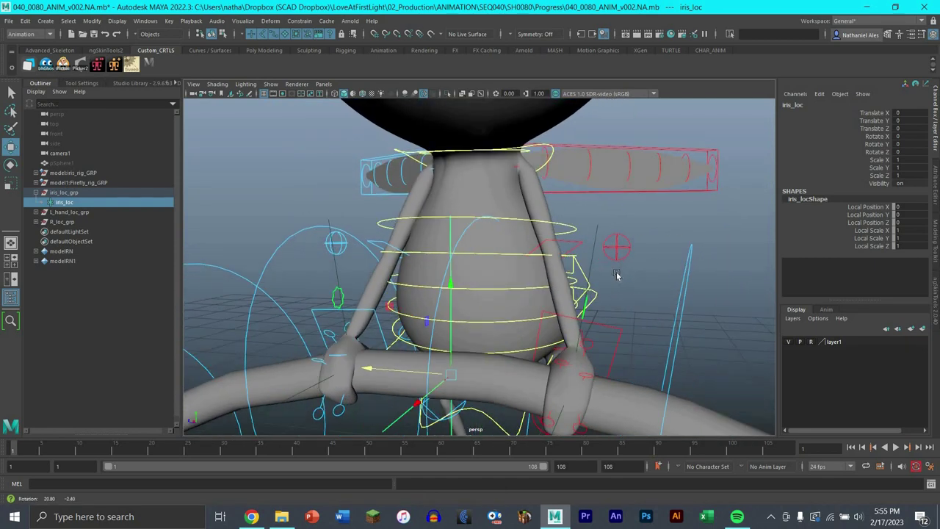
pyautogui.keyDown('alt'); pyautogui.moveTo(629, 248); pyautogui.dragTo(623, 214, button='middle'); pyautogui.keyUp('alt')
pyautogui.keyDown('alt'); pyautogui.moveTo(623, 213); pyautogui.dragTo(620, 281); pyautogui.keyUp('alt')
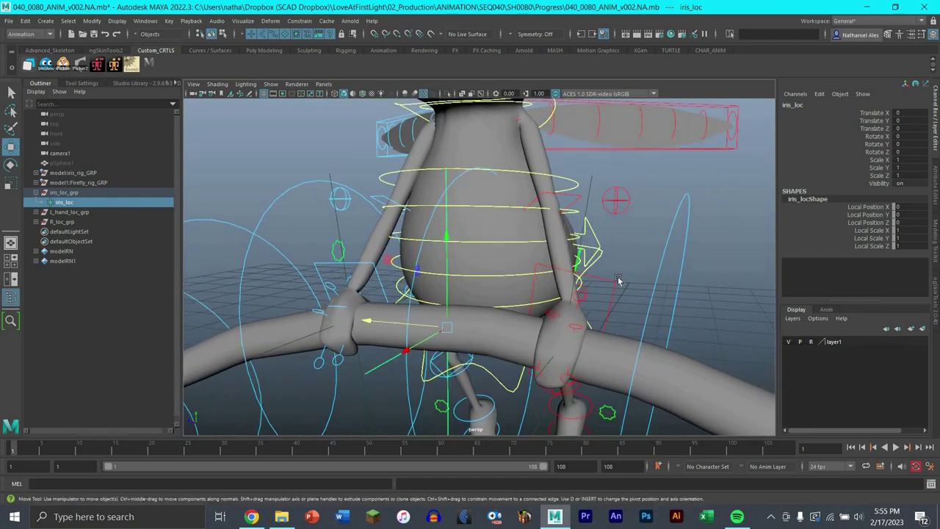
pyautogui.keyDown('alt'); pyautogui.moveTo(619, 281); pyautogui.dragTo(647, 222, button='right'); pyautogui.keyUp('alt')
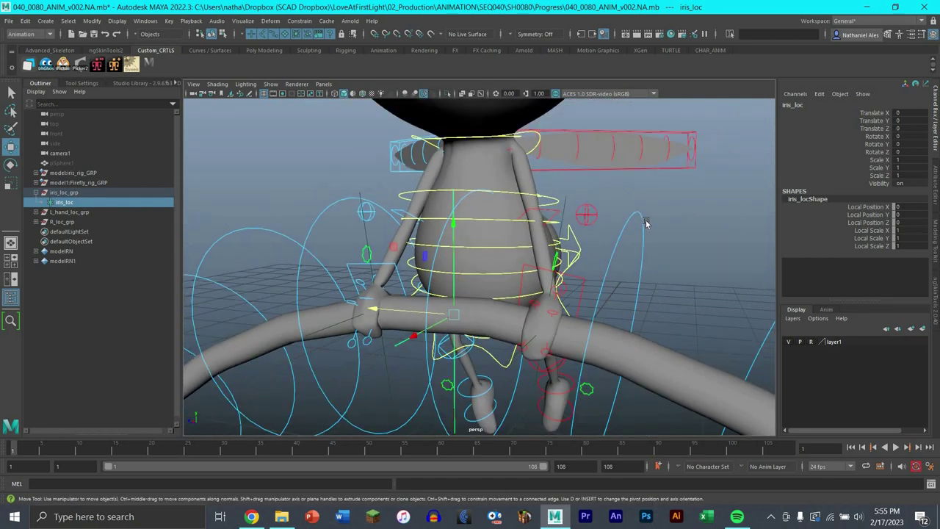
pyautogui.click(47, 22)
pyautogui.click(71, 165)
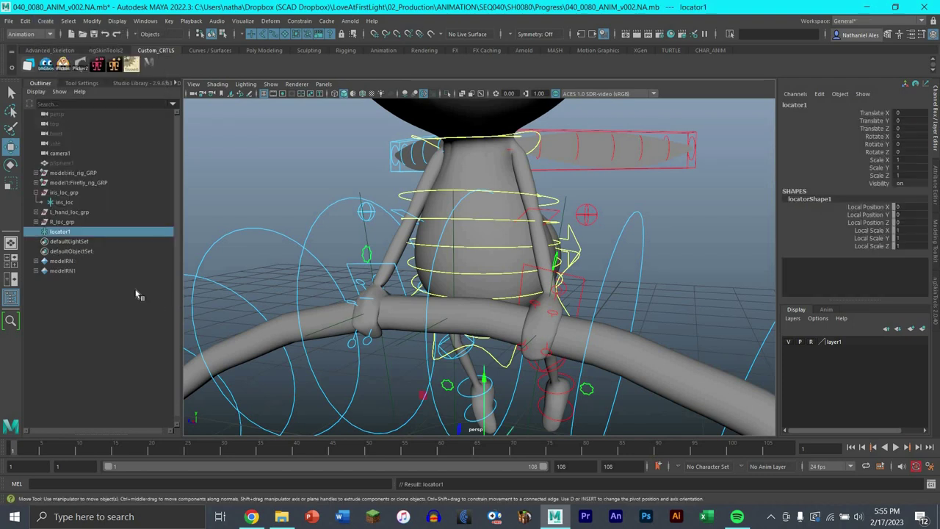
pyautogui.hotkey('ctrl', 'd')
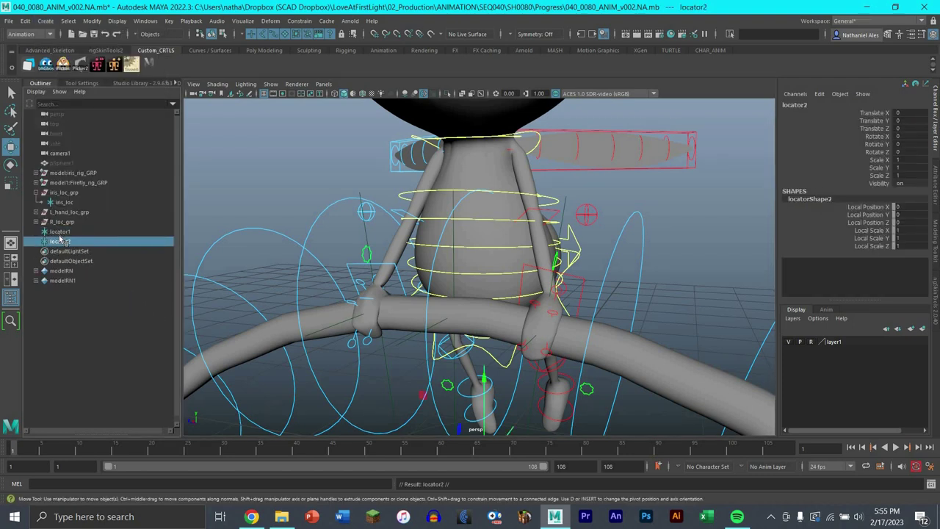
pyautogui.click(65, 233)
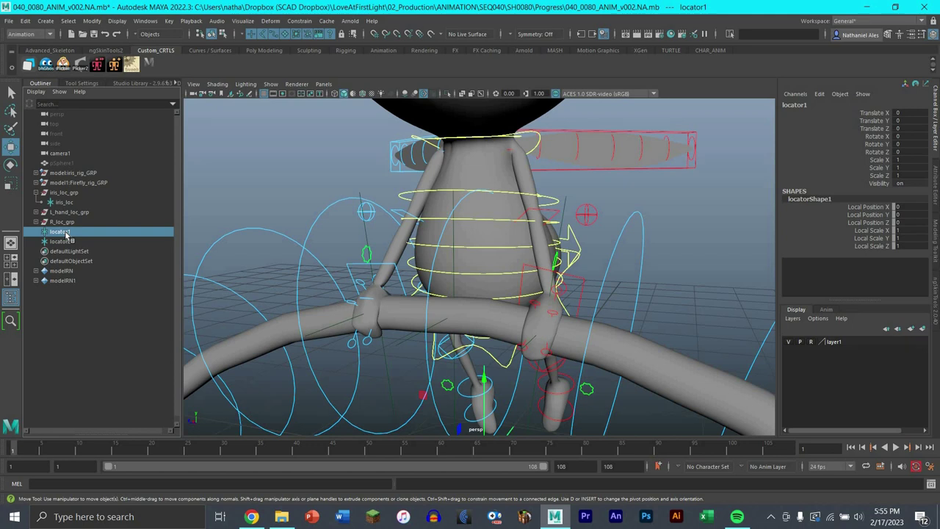
pyautogui.hotkey('ctrl', 'g')
pyautogui.click(64, 241)
pyautogui.hotkey('ctrl', 'g')
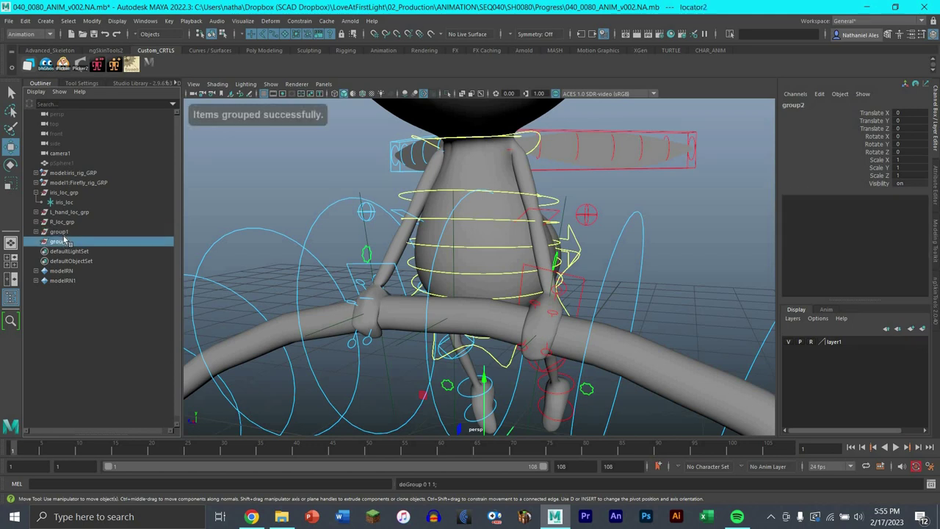
# Rename the two new locator groups as L_pvt_loc_grp and R_pvt_loc_grp.
pyautogui.hotkey('shift', 'Tab')
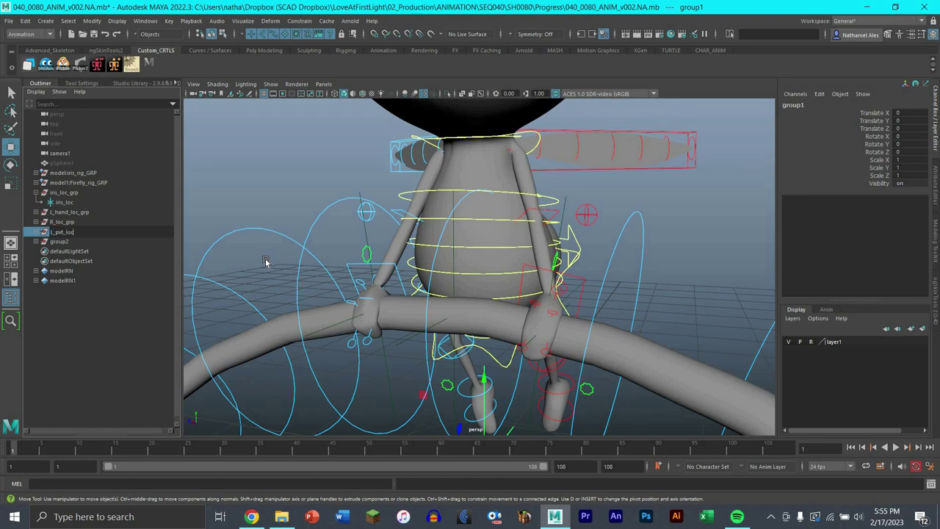
pyautogui.write('rp')
pyautogui.doubleClick(60, 242)
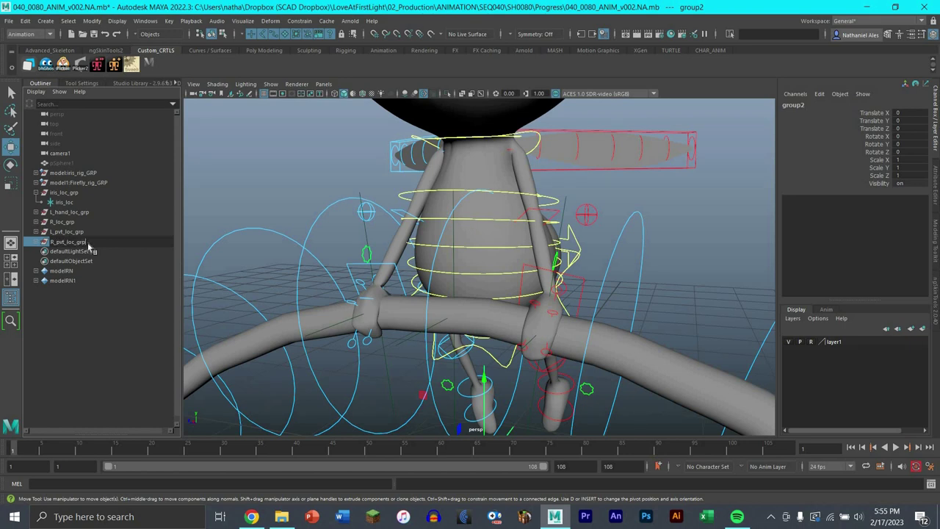
pyautogui.press('Return')
# Rename the locators inside the two pivot groups as L_pvt_loc and R_pvt_loc.
pyautogui.click(37, 241)
pyautogui.click(36, 233)
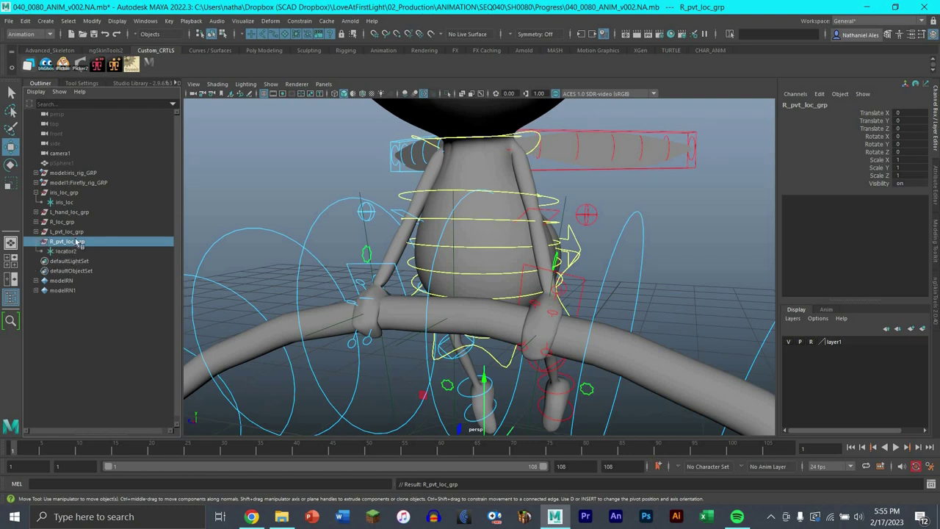
pyautogui.doubleClick(65, 241)
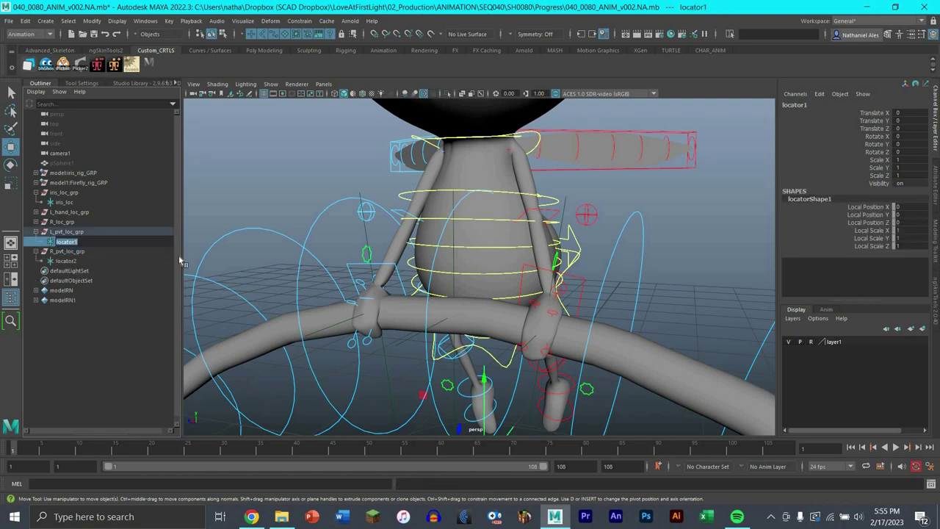
pyautogui.write('L_pvt_loc')
pyautogui.doubleClick(66, 261)
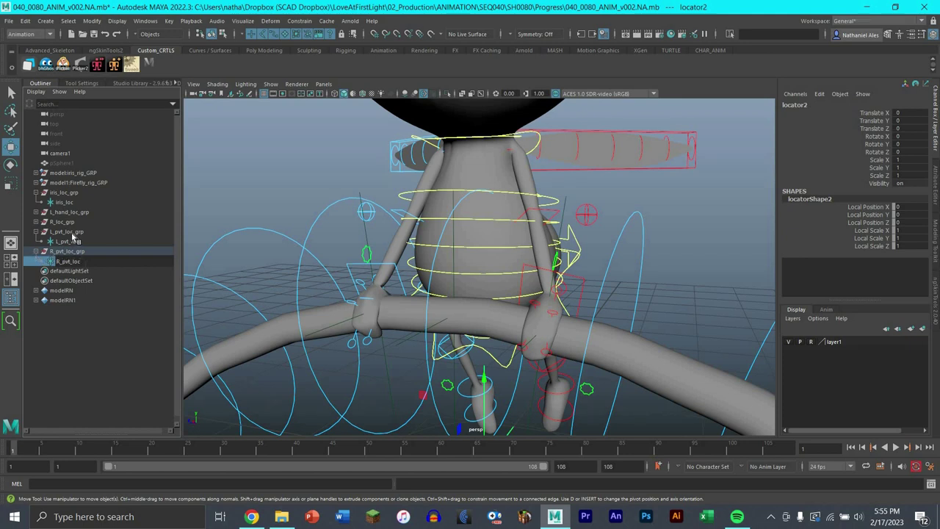
pyautogui.press('Return')
pyautogui.click(36, 251)
pyautogui.click(36, 231)
# Match the translation of L_pvt_loc_grp to the L_Firefly_IK_arm_PV_CTRL pole vector control.
pyautogui.click(78, 233)
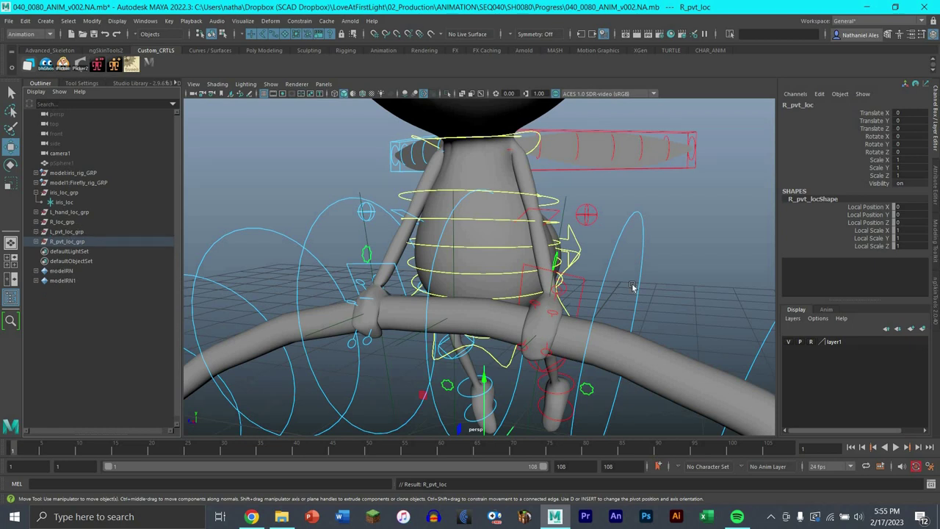
pyautogui.keyDown('alt'); pyautogui.moveTo(564, 238); pyautogui.dragTo(508, 228); pyautogui.keyUp('alt')
pyautogui.keyDown('shift'); pyautogui.click(518, 224); pyautogui.keyUp('shift')
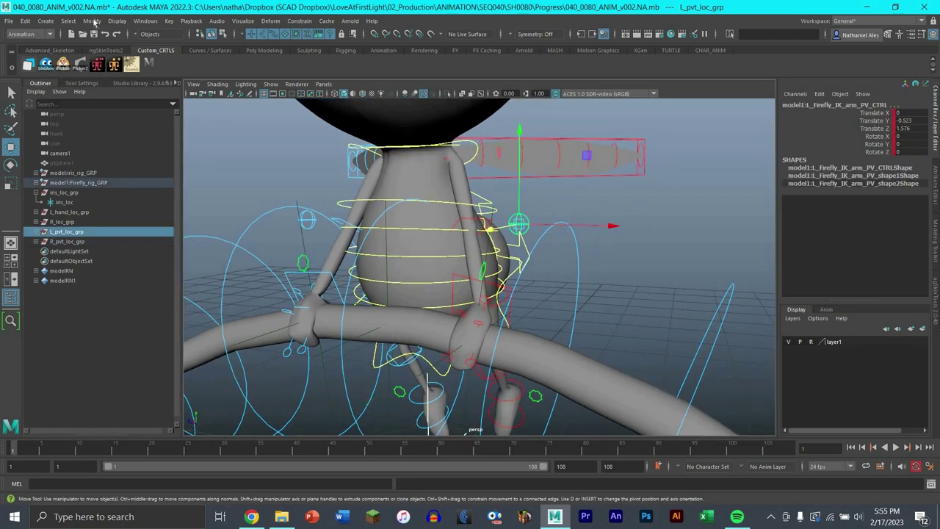
pyautogui.click(93, 21)
pyautogui.moveTo(147, 77)
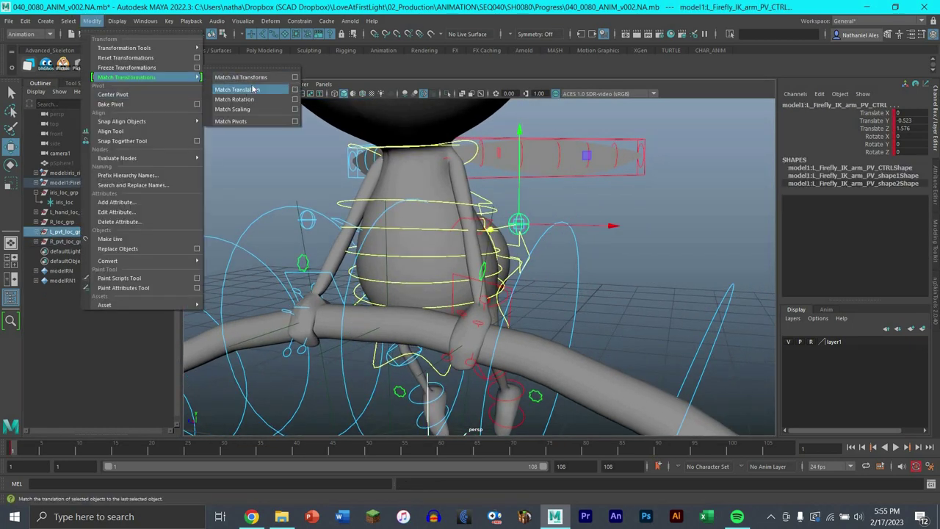
pyautogui.click(255, 90)
pyautogui.keyDown('alt'); pyautogui.moveTo(619, 260); pyautogui.dragTo(708, 276); pyautogui.keyUp('alt')
pyautogui.click(82, 297)
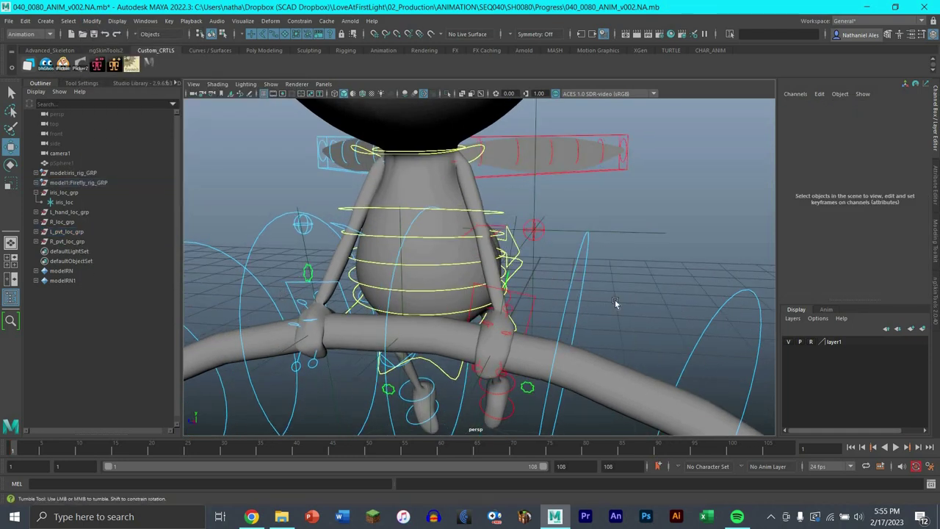
# Match the translation of R_pvt_loc_grp to the R_Firefly_IK_arm_PV_CTRL pole vector control.
pyautogui.keyDown('alt'); pyautogui.moveTo(615, 304); pyautogui.dragTo(72, 239); pyautogui.keyUp('alt')
pyautogui.scroll(4, 547, 273)
pyautogui.click(515, 273)
pyautogui.click(309, 246)
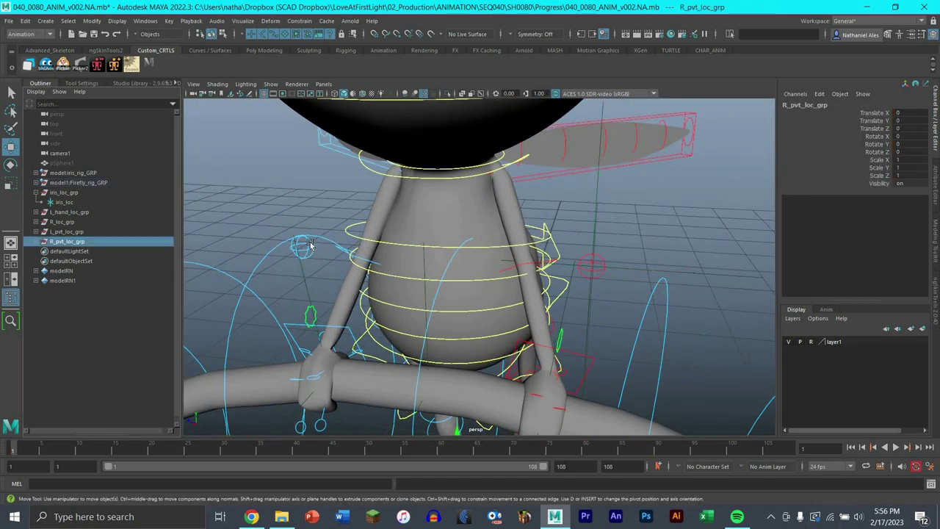
pyautogui.keyDown('shift'); pyautogui.click(302, 247); pyautogui.keyUp('shift')
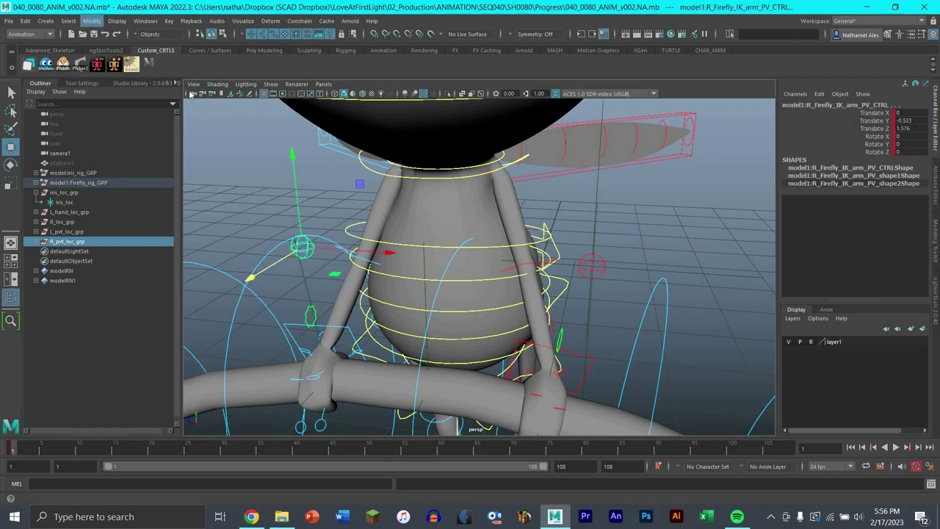
pyautogui.click(92, 21)
pyautogui.moveTo(158, 77)
pyautogui.click(246, 89)
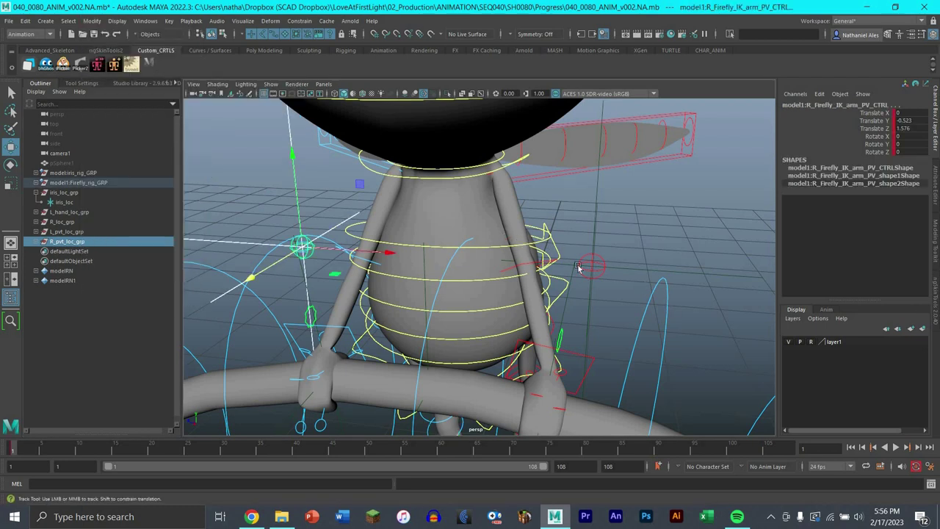
# Parent-constrain the L_Firefly_IK_arm_PV_CTRL pole vector control to the L_pvt_loc locator.
pyautogui.keyDown('alt'); pyautogui.moveTo(581, 267); pyautogui.dragTo(574, 256); pyautogui.keyUp('alt')
pyautogui.click(507, 268)
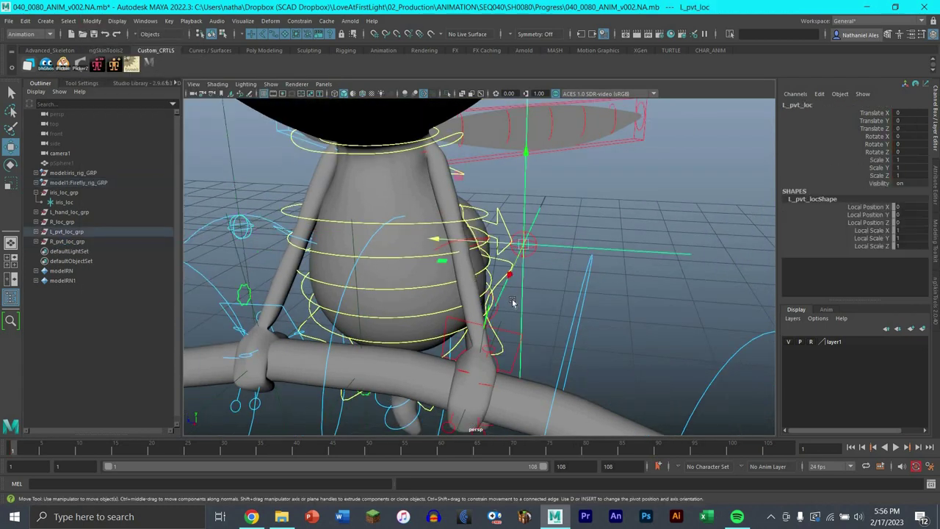
pyautogui.press('f')
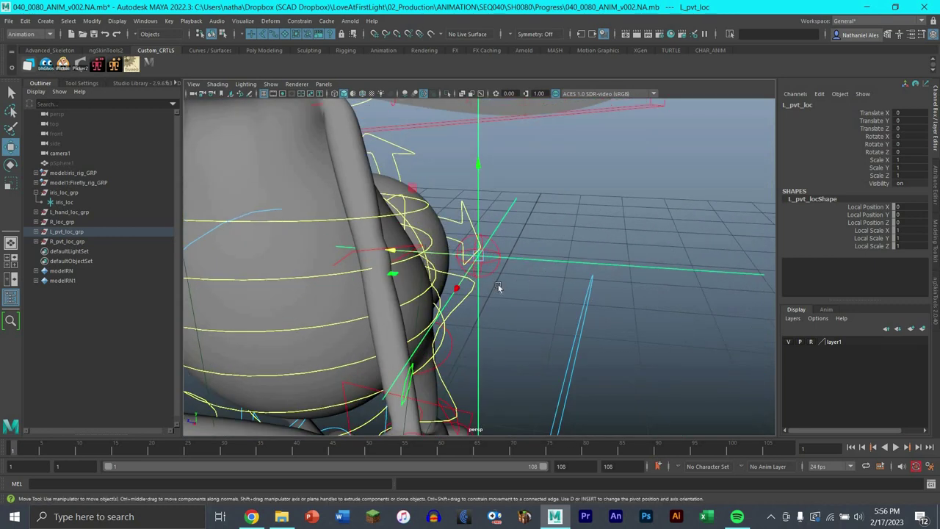
pyautogui.keyDown('shift'); pyautogui.click(496, 274); pyautogui.keyUp('shift')
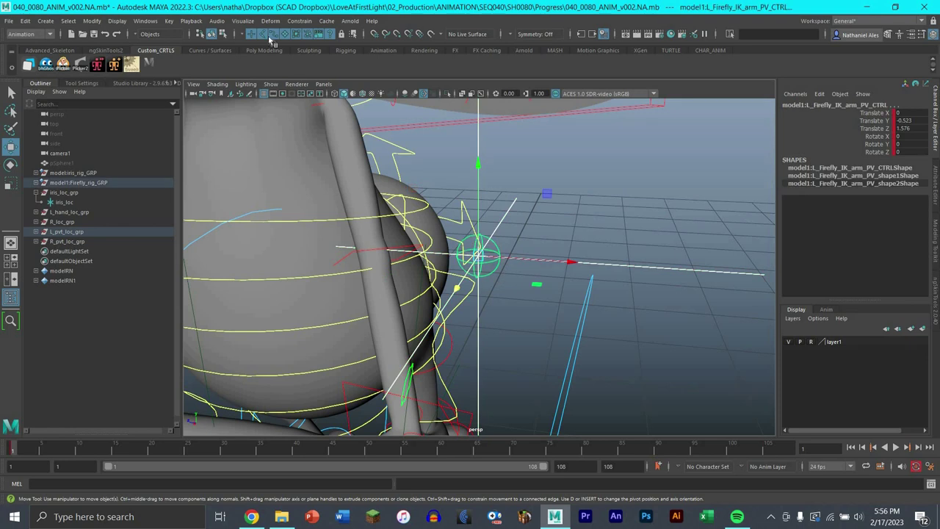
pyautogui.click(300, 21)
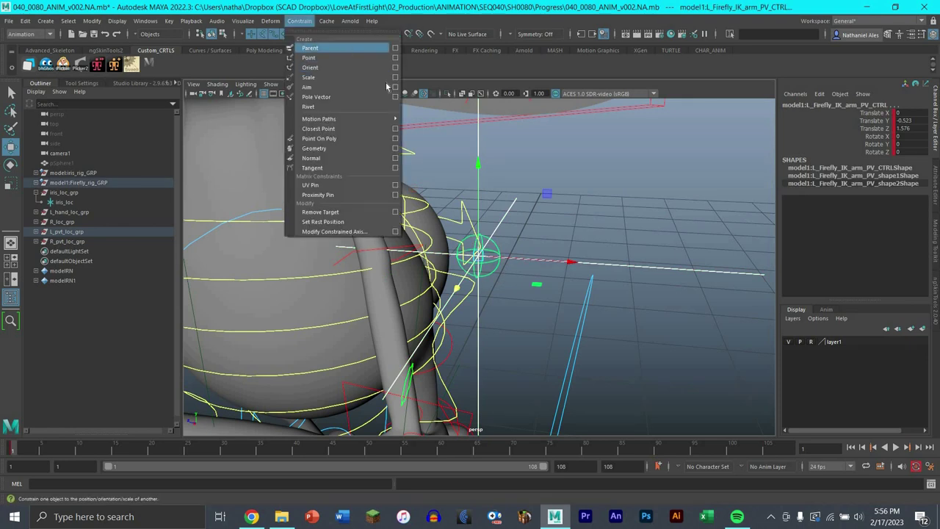
pyautogui.click(310, 47)
pyautogui.click(556, 260)
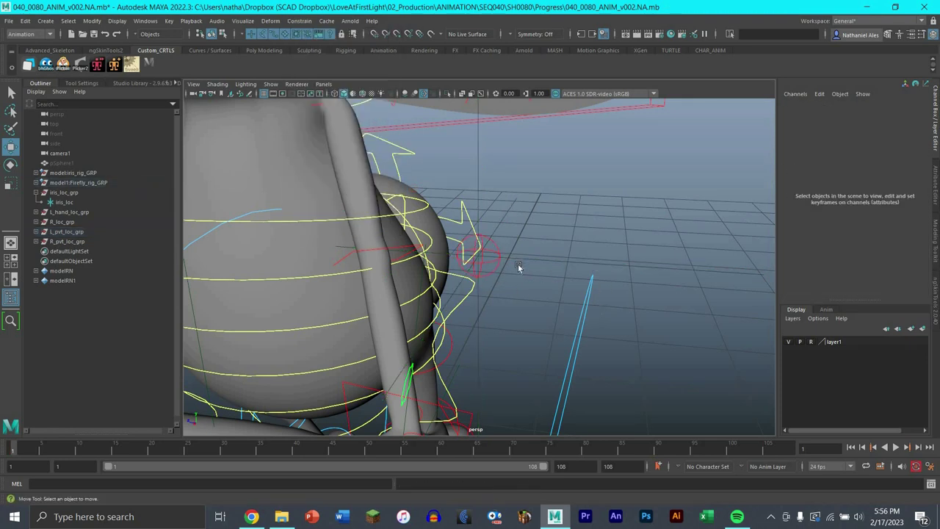
# Test the new constraint by moving L_pvt_loc, and undo the move.
pyautogui.click(478, 253)
pyautogui.moveTo(561, 286)
pyautogui.mouseDown(button='middle')
pyautogui.moveTo(590, 272)
pyautogui.moveTo(556, 295)
pyautogui.mouseUp(button='middle')
pyautogui.hotkey('ctrl', 'z')
# Parent-constrain the R_Firefly_IK_arm_PV_CTRL pole vector control to the R_pvt_loc locator.
pyautogui.keyDown('alt'); pyautogui.moveTo(556, 295); pyautogui.dragTo(329, 212); pyautogui.keyUp('alt')
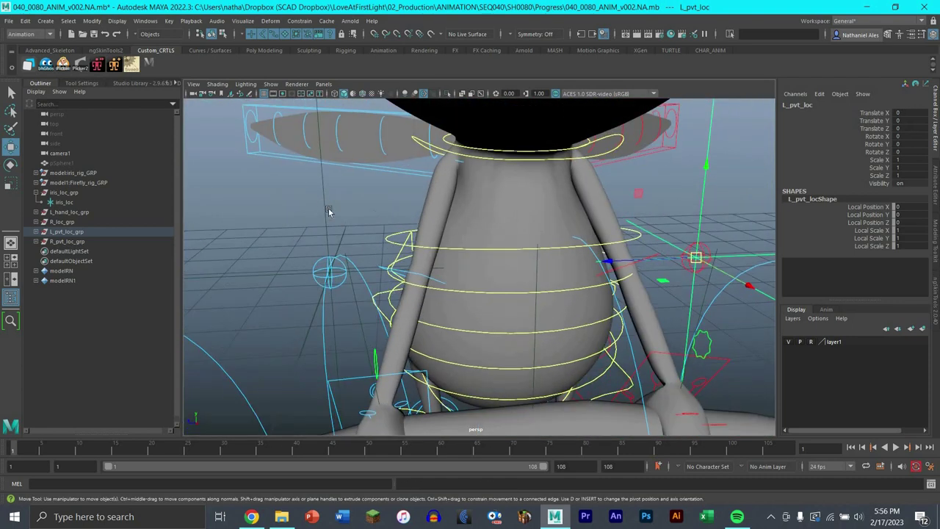
pyautogui.click(339, 284)
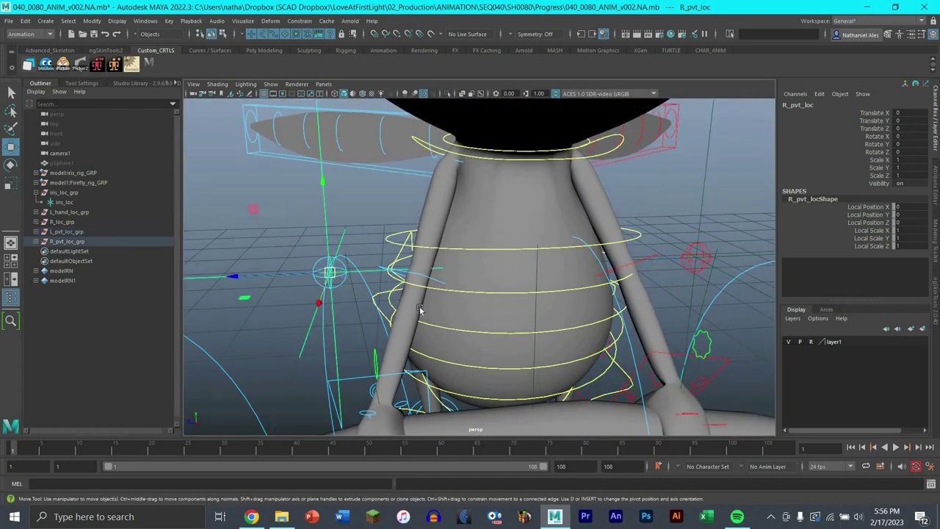
pyautogui.keyDown('shift'); pyautogui.click(343, 281); pyautogui.keyUp('shift')
pyautogui.click(301, 20)
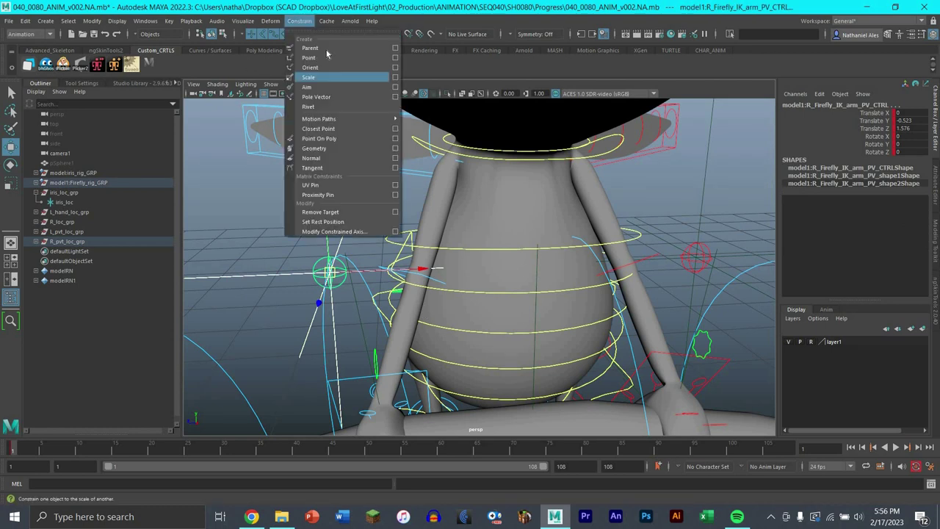
pyautogui.click(312, 40)
# Test-move R_pvt_loc_grp to check that the pole vector control follows, and undo the move.
pyautogui.keyDown('alt'); pyautogui.moveTo(250, 257); pyautogui.dragTo(251, 232); pyautogui.keyUp('alt')
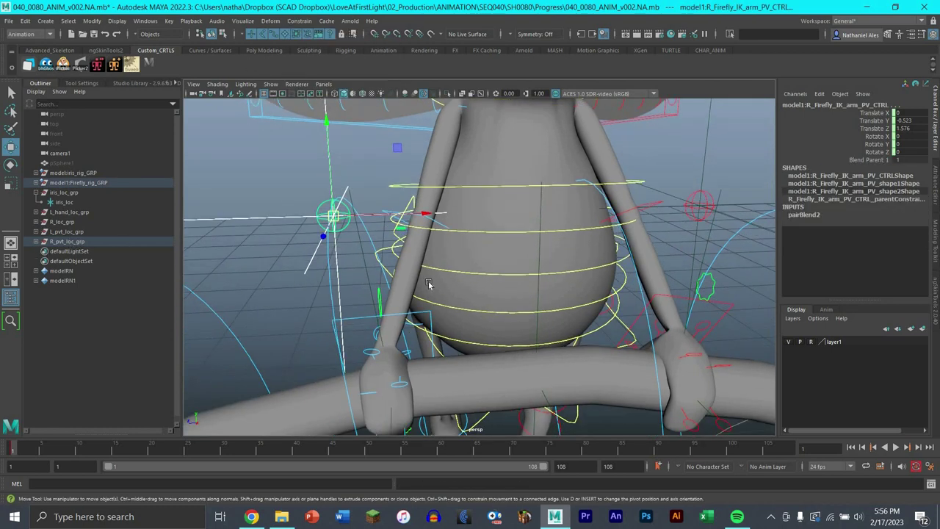
pyautogui.click(67, 240)
pyautogui.keyDown('alt'); pyautogui.moveTo(383, 257); pyautogui.dragTo(408, 261); pyautogui.keyUp('alt')
pyautogui.hotkey('ctrl', 'z')
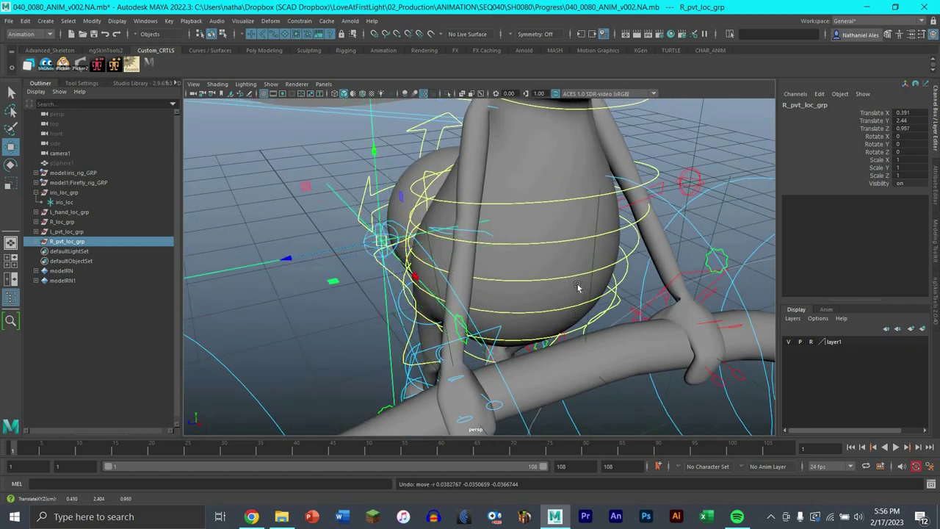
pyautogui.keyDown('alt'); pyautogui.moveTo(578, 287); pyautogui.dragTo(608, 296); pyautogui.keyUp('alt')
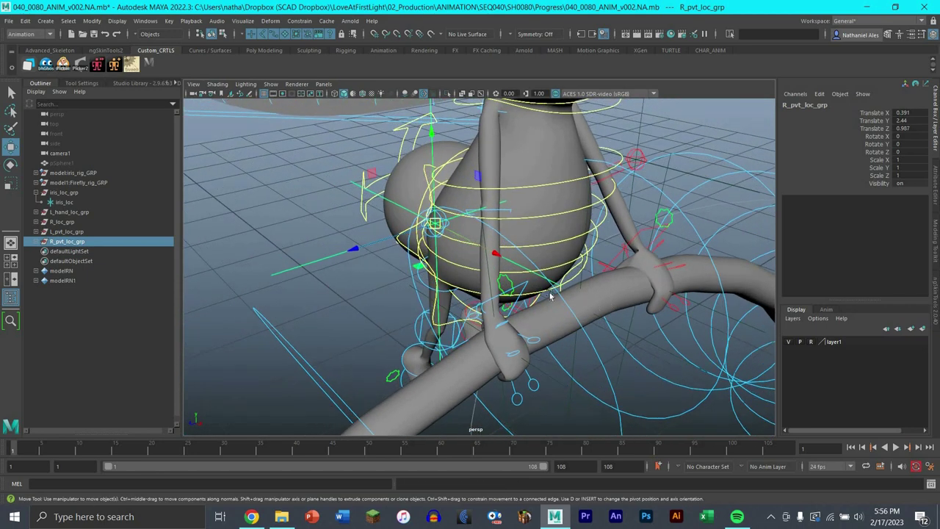
pyautogui.moveTo(551, 295)
pyautogui.keyDown('alt'); pyautogui.mouseDown()
pyautogui.moveTo(526, 292)
pyautogui.moveTo(537, 294)
pyautogui.mouseUp(); pyautogui.keyUp('alt')
pyautogui.scroll(2, 537, 293)
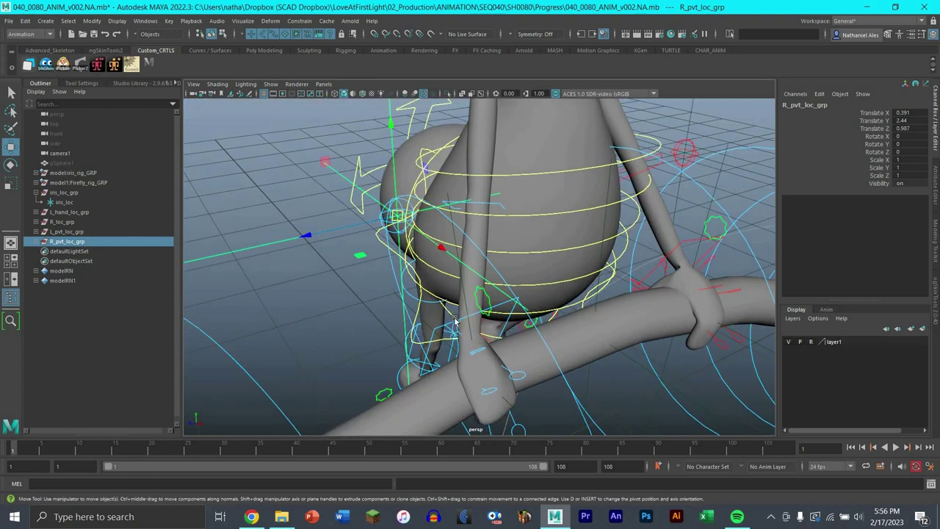
pyautogui.keyDown('alt'); pyautogui.moveTo(365, 278); pyautogui.dragTo(316, 270); pyautogui.keyUp('alt')
pyautogui.keyDown('alt'); pyautogui.moveTo(411, 263); pyautogui.dragTo(445, 259); pyautogui.keyUp('alt')
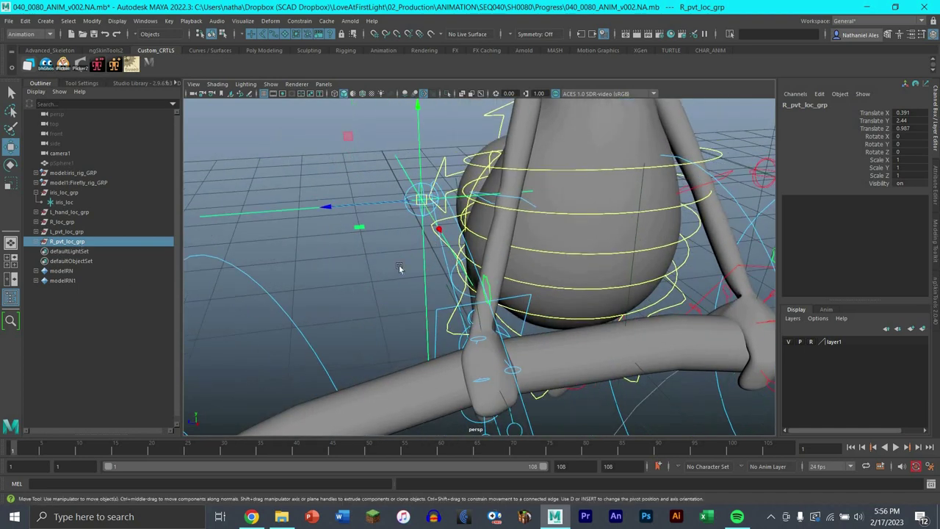
# Expand both pivot groups and rename the locator inside R_pvt_loc_grp as L_pvt_loc.
pyautogui.click(36, 242)
pyautogui.click(36, 232)
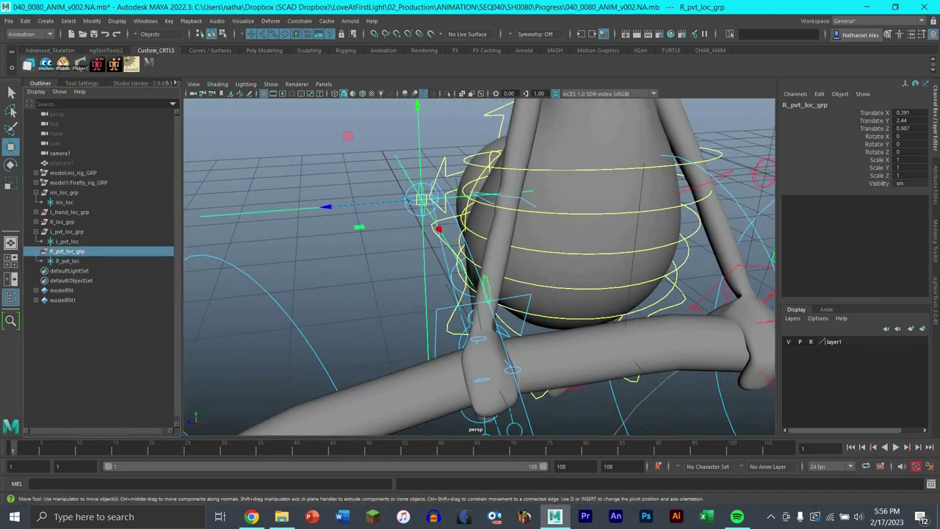
pyautogui.doubleClick(61, 261)
pyautogui.click(60, 261)
pyautogui.press('BackSpace')
pyautogui.write('L')
# Rename the locator inside L_pvt_loc_grp as R_pvt_loc and its group as R_pvt_loc_grp.
pyautogui.doubleClick(61, 241)
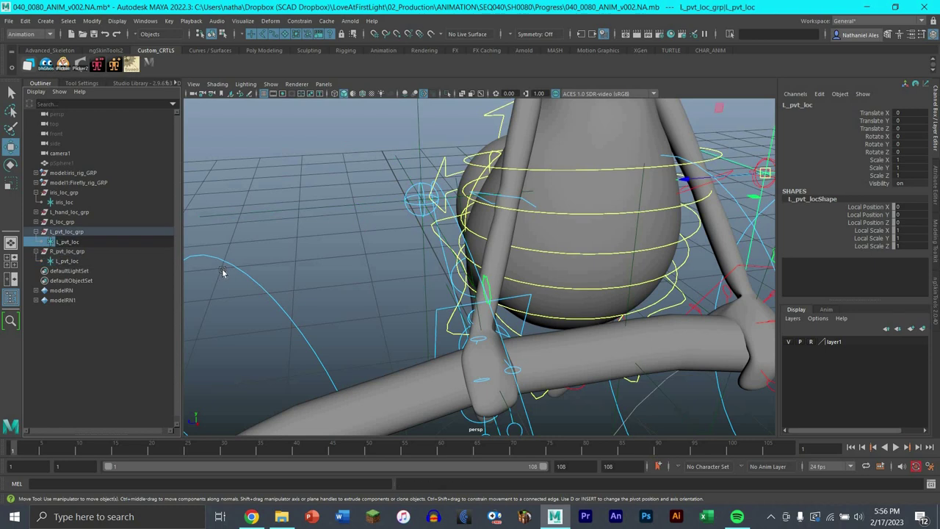
pyautogui.press('BackSpace')
pyautogui.doubleClick(65, 232)
pyautogui.press('Left')
pyautogui.press('Delete')
pyautogui.write('R')
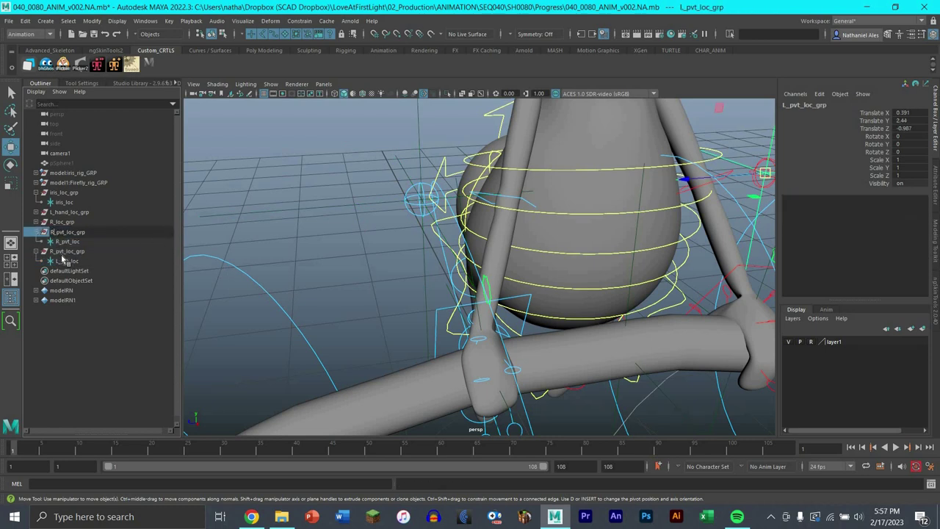
# Rename the locator inside R_pvt_loc_grp back to R_pvt_loc, and try L_pvt_loc for the one inside R_pvt_loc_grp1 before restoring R_pvt_loc.
pyautogui.doubleClick(63, 261)
pyautogui.click(60, 261)
pyautogui.press('BackSpace')
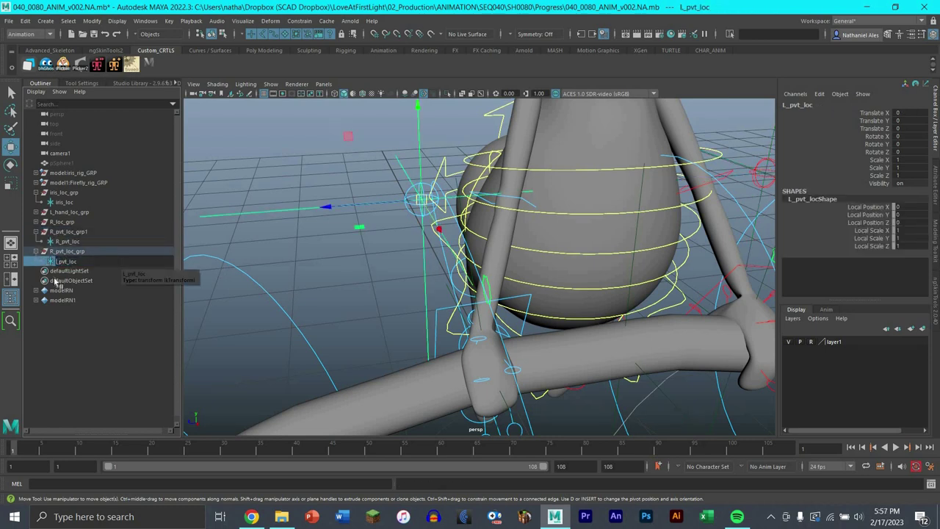
pyautogui.write('R')
pyautogui.doubleClick(63, 242)
pyautogui.click(63, 241)
pyautogui.press('Left')
pyautogui.press('BackSpace')
pyautogui.write('L')
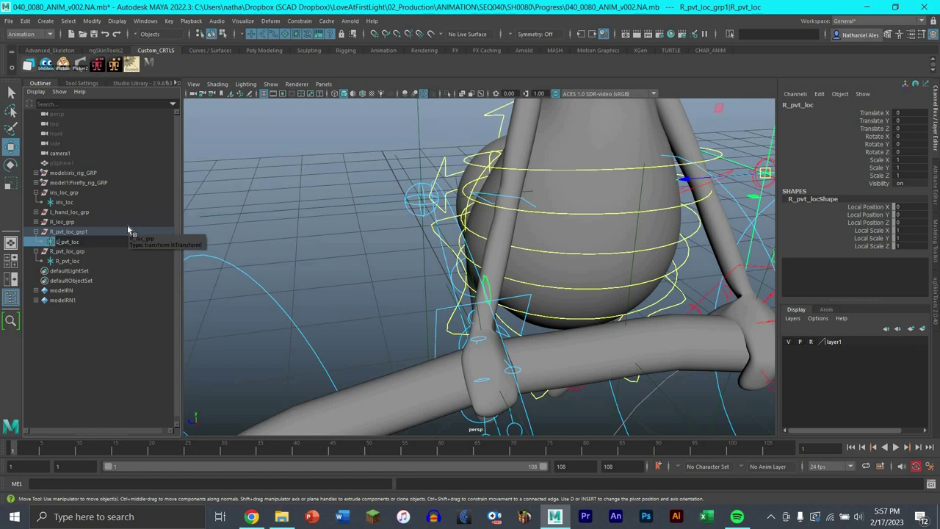
pyautogui.press('BackSpace')
pyautogui.write('R')
# Rename the locator inside R_pvt_loc_grp as L_pvt_loc and the group itself as L_pvt_loc_grp.
pyautogui.doubleClick(63, 254)
pyautogui.doubleClick(62, 261)
pyautogui.click(62, 262)
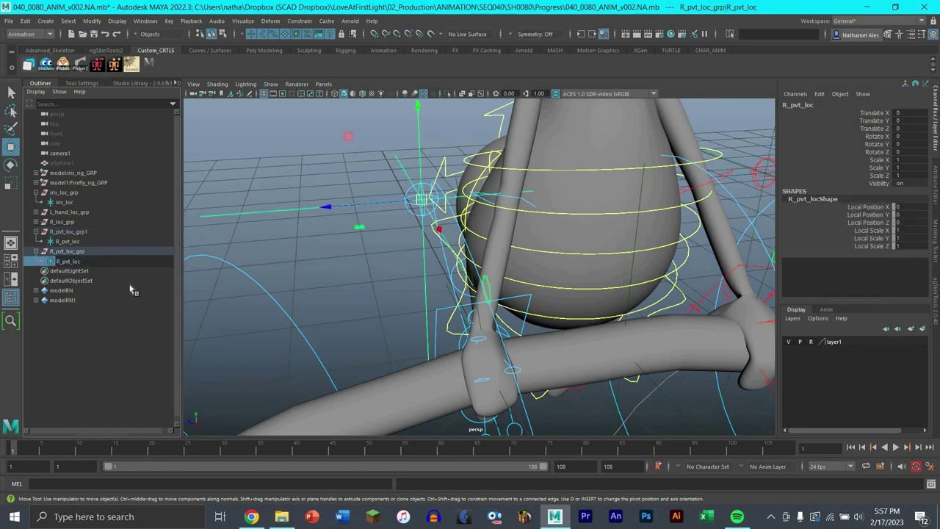
pyautogui.press('BackSpace')
pyautogui.write('L')
pyautogui.doubleClick(58, 252)
pyautogui.click(55, 252)
pyautogui.press('BackSpace')
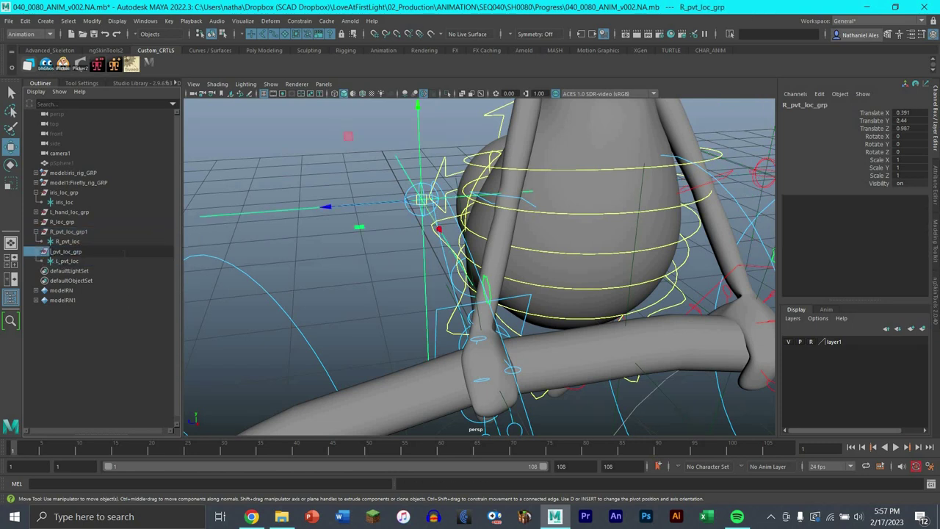
pyautogui.write('L')
# Rename R_pvt_loc_grp1 as R_pvt_loc_grp, collapse both pivot groups and clear the selection.
pyautogui.doubleClick(107, 231)
pyautogui.press('BackSpace')
pyautogui.press('Return')
pyautogui.click(36, 232)
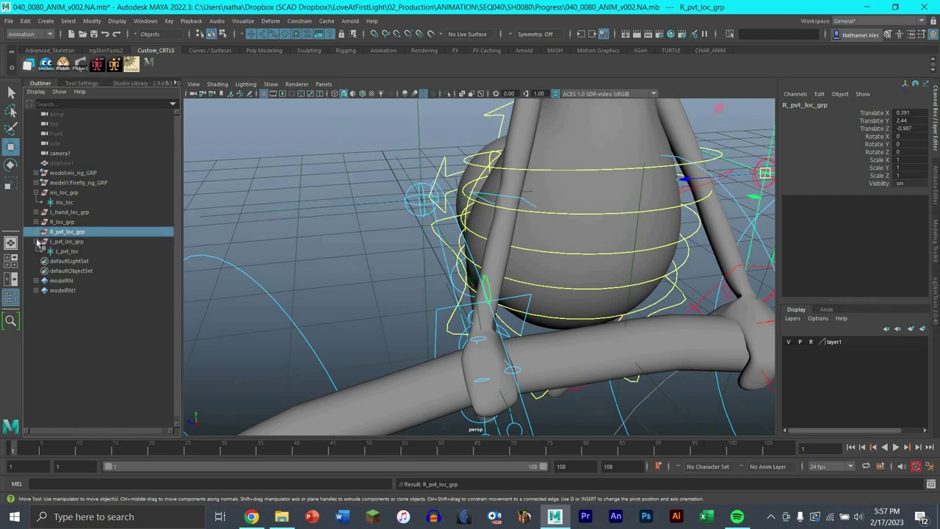
pyautogui.click(36, 241)
pyautogui.click(412, 272)
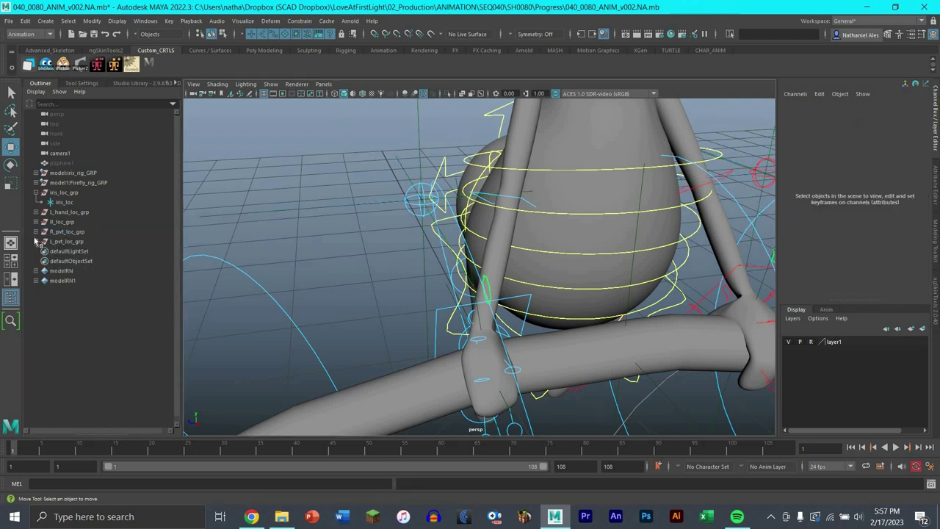
# Parent-constrain L_pvt_loc_grp to the L_hand_loc locator.
pyautogui.click(82, 243)
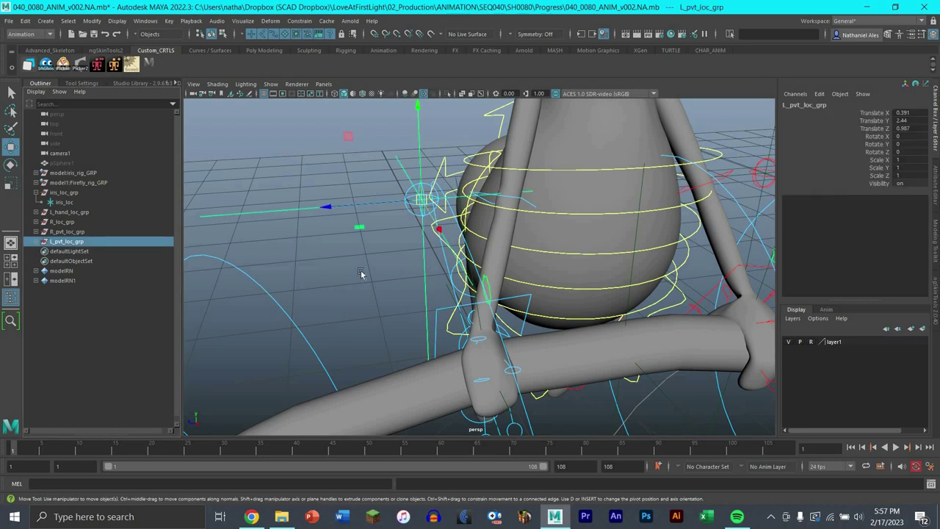
pyautogui.keyDown('alt'); pyautogui.moveTo(361, 273); pyautogui.dragTo(377, 281); pyautogui.keyUp('alt')
pyautogui.keyDown('alt'); pyautogui.moveTo(515, 328); pyautogui.dragTo(504, 315); pyautogui.keyUp('alt')
pyautogui.keyDown('alt'); pyautogui.moveTo(488, 288); pyautogui.dragTo(474, 266, button='middle'); pyautogui.keyUp('alt')
pyautogui.click(421, 247)
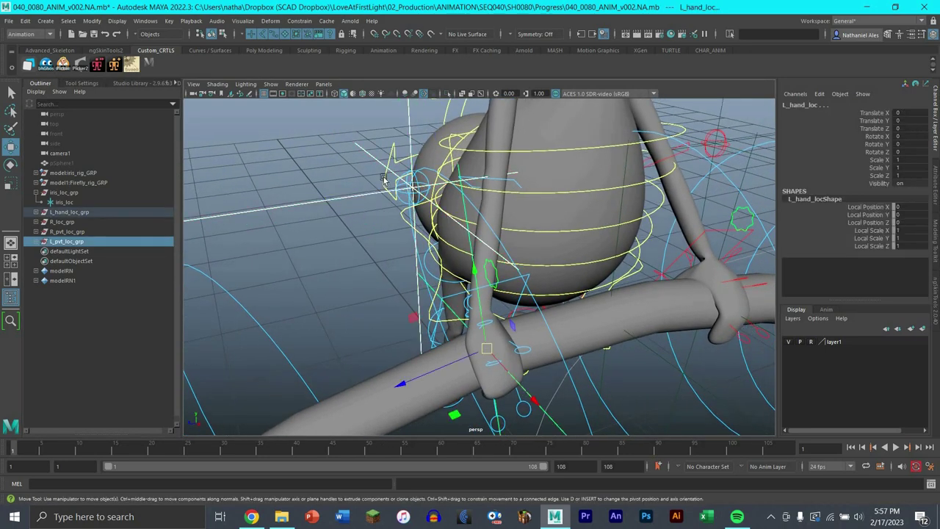
pyautogui.click(481, 237)
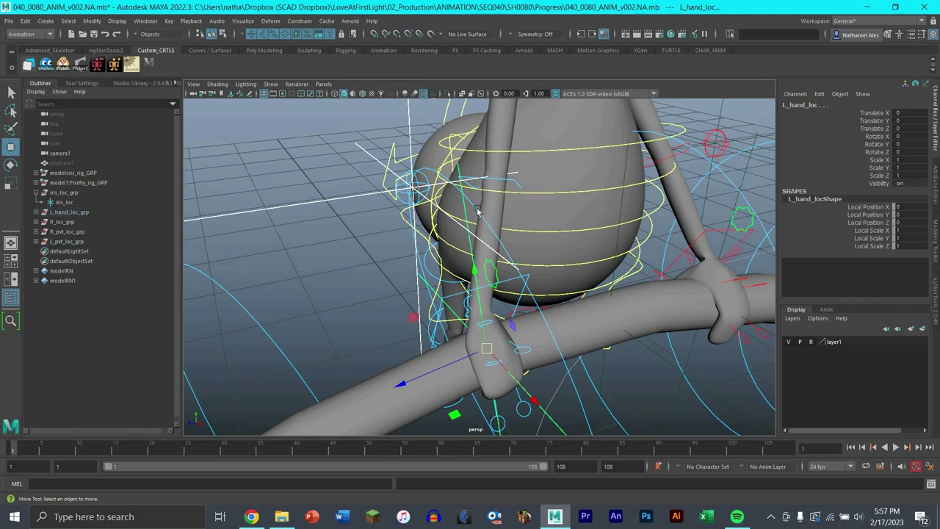
pyautogui.hotkey('ctrl', 'z')
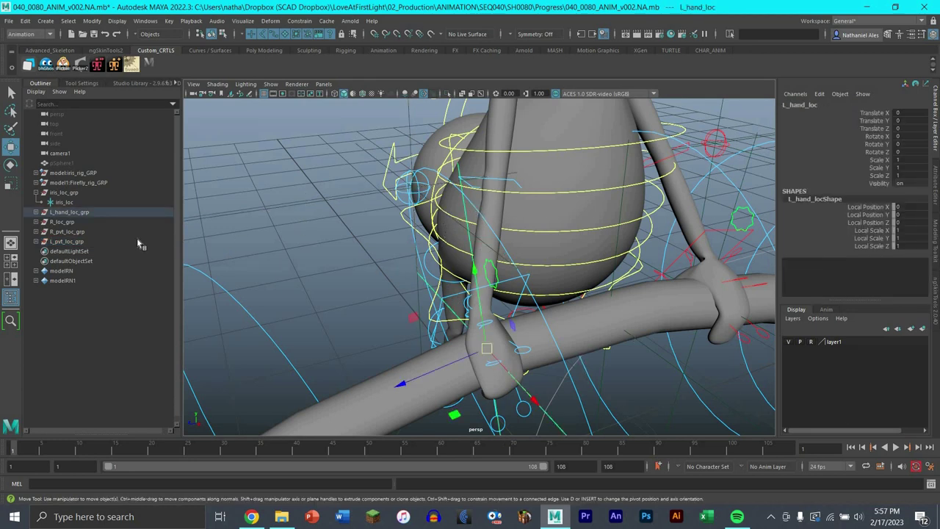
pyautogui.keyDown('ctrl'); pyautogui.click(87, 243); pyautogui.keyUp('ctrl')
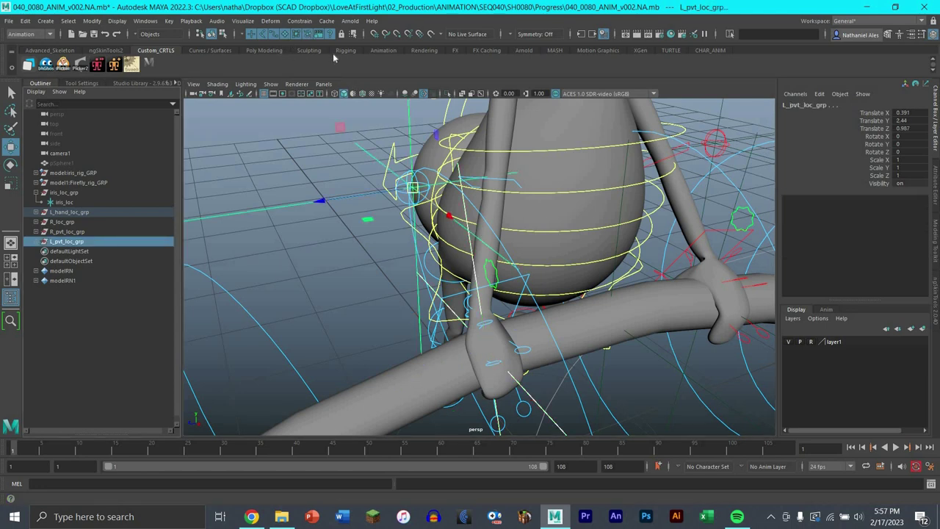
pyautogui.click(299, 21)
pyautogui.click(312, 46)
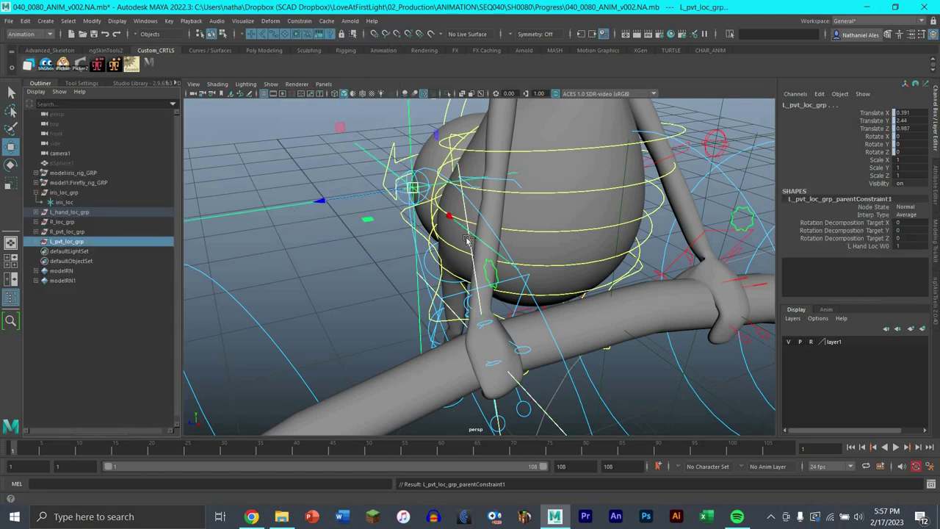
# Test the arm setup by moving L_hand_loc and L_pvt_loc, and undo both moves.
pyautogui.click(484, 263)
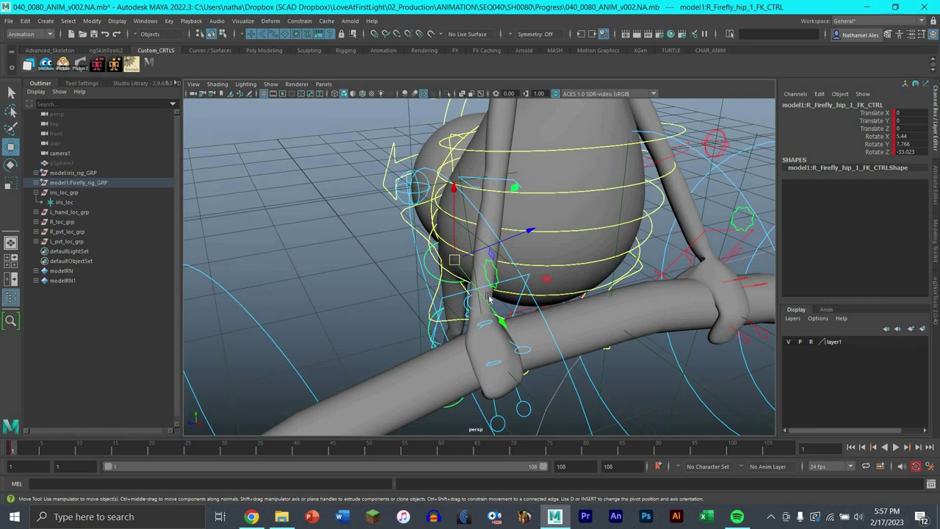
pyautogui.click(485, 369)
pyautogui.moveTo(490, 344); pyautogui.dragTo(506, 270)
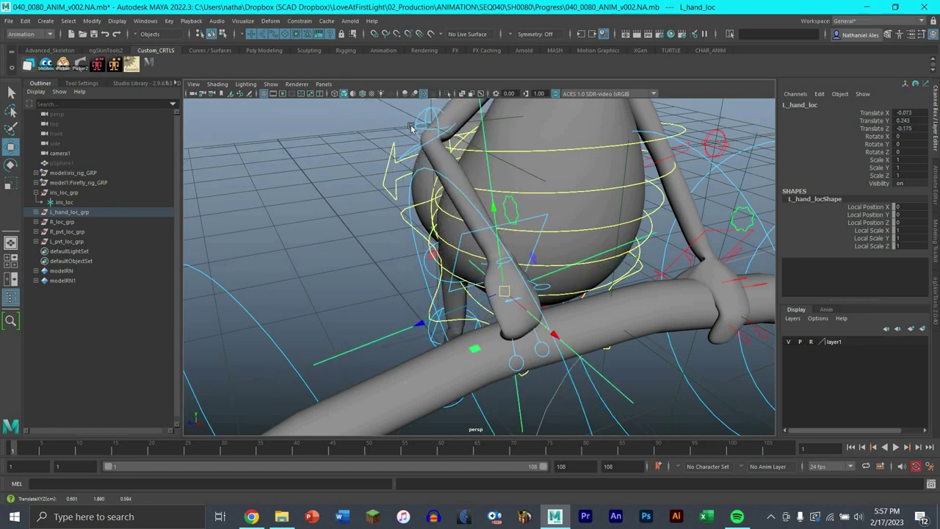
pyautogui.click(439, 130)
pyautogui.moveTo(369, 154); pyautogui.dragTo(316, 141, button='middle')
pyautogui.hotkey('ctrl', 'z')
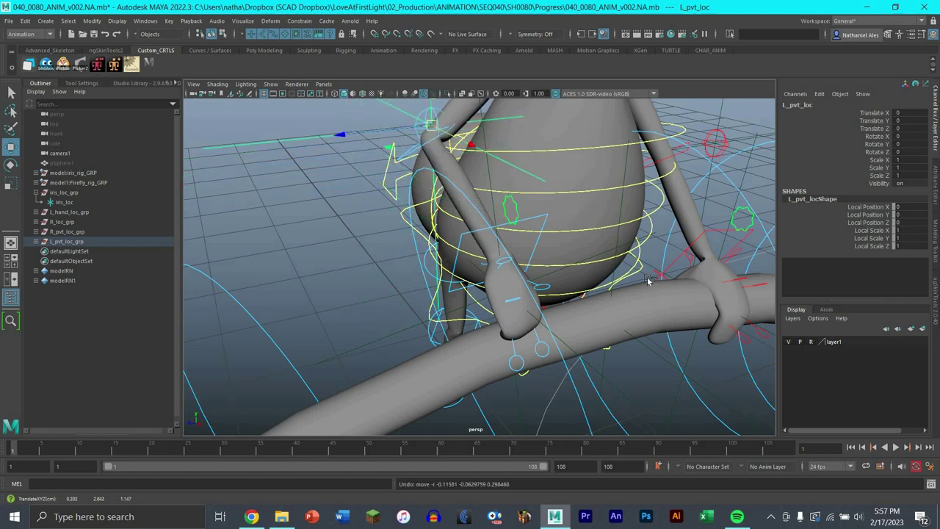
pyautogui.hotkey('ctrl', 'z')
pyautogui.hotkey('ctrl', 'z')
pyautogui.moveTo(655, 226)
pyautogui.keyDown('alt'); pyautogui.mouseDown()
pyautogui.moveTo(602, 254)
pyautogui.moveTo(53, 272)
pyautogui.mouseUp(); pyautogui.keyUp('alt')
pyautogui.keyDown('alt'); pyautogui.moveTo(53, 272); pyautogui.dragTo(5, 273, button='middle'); pyautogui.keyUp('alt')
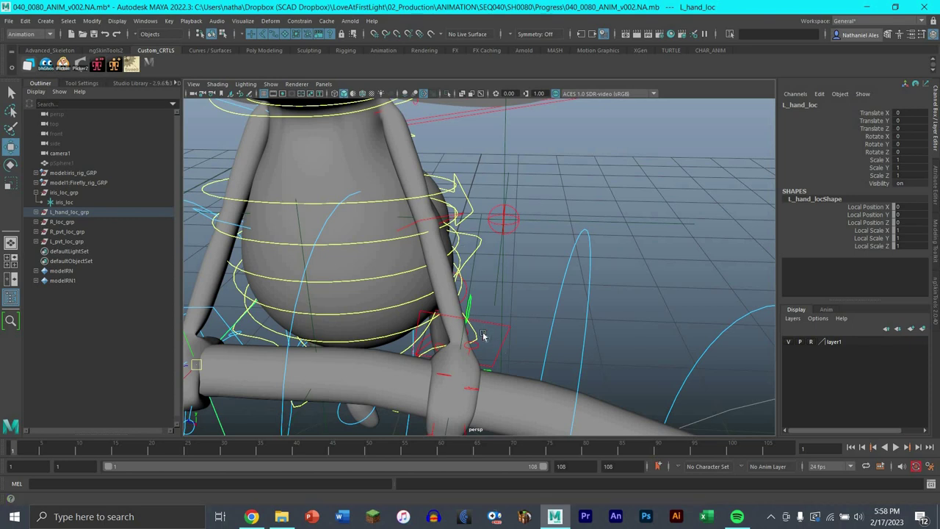
# Parent-constrain R_pvt_loc_grp to the R_hand_loc locator and clear the selection.
pyautogui.keyDown('alt'); pyautogui.moveTo(486, 333); pyautogui.dragTo(432, 318); pyautogui.keyUp('alt')
pyautogui.click(86, 221)
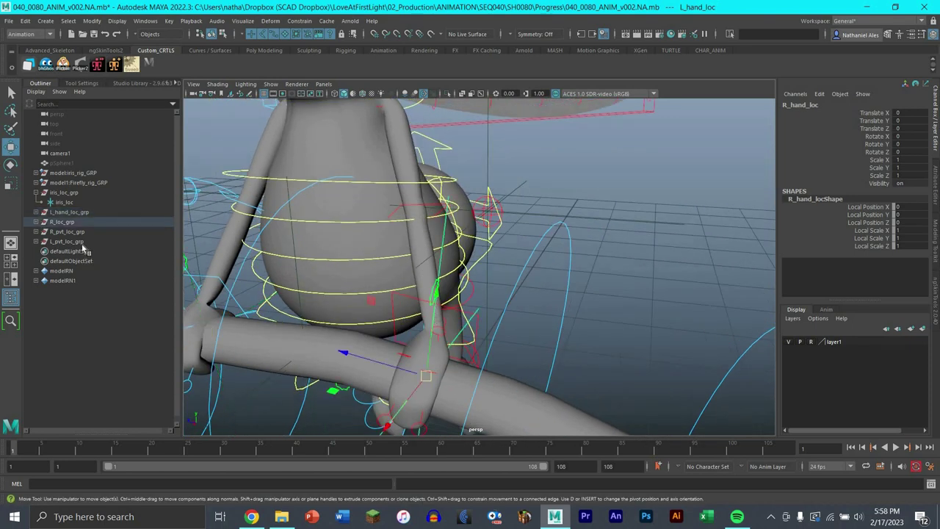
pyautogui.click(291, 23)
pyautogui.click(318, 50)
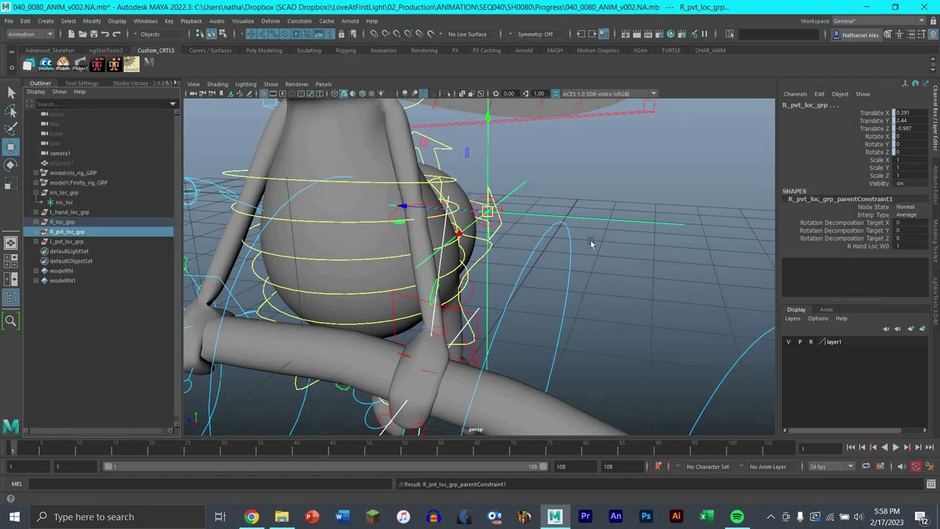
pyautogui.keyDown('alt'); pyautogui.moveTo(591, 243); pyautogui.dragTo(581, 240); pyautogui.keyUp('alt')
pyautogui.scroll(-5, 581, 239)
pyautogui.click(462, 246)
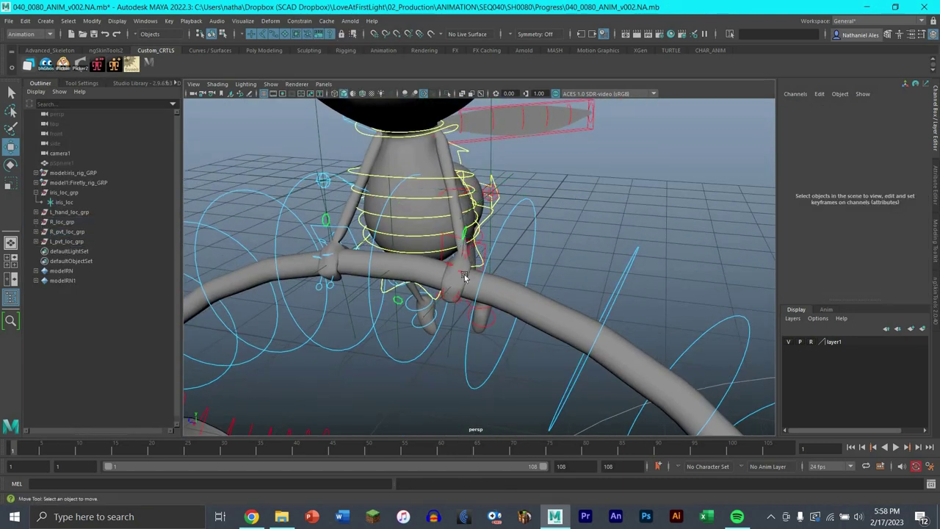
# Test the R_hand_loc locator by moving it freehand, and undo the move.
pyautogui.click(464, 277)
pyautogui.moveTo(662, 240); pyautogui.dragTo(671, 229, button='middle')
pyautogui.hotkey('ctrl', 'z')
pyautogui.hotkey('ctrl', 'z')
# Test the whole setup by moving iris_loc freehand, and undo the moves.
pyautogui.click(393, 266)
pyautogui.moveTo(397, 267); pyautogui.dragTo(493, 282)
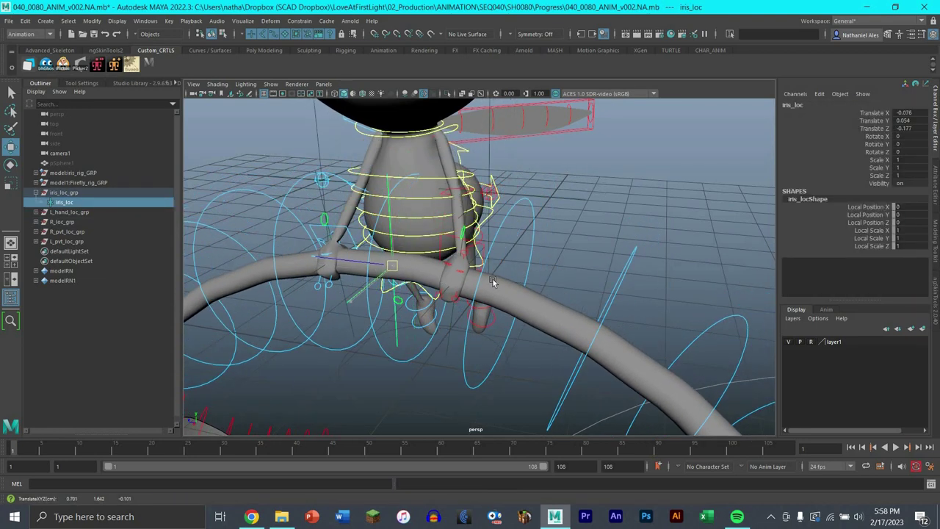
pyautogui.hotkey('ctrl', 'z')
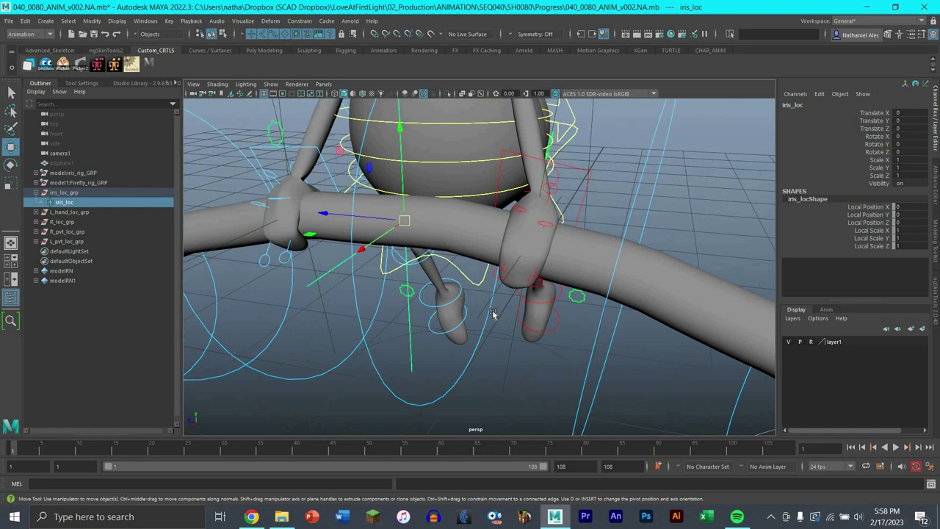
pyautogui.keyDown('alt'); pyautogui.moveTo(497, 311); pyautogui.dragTo(588, 388); pyautogui.keyUp('alt')
pyautogui.hotkey('ctrl', 'z')
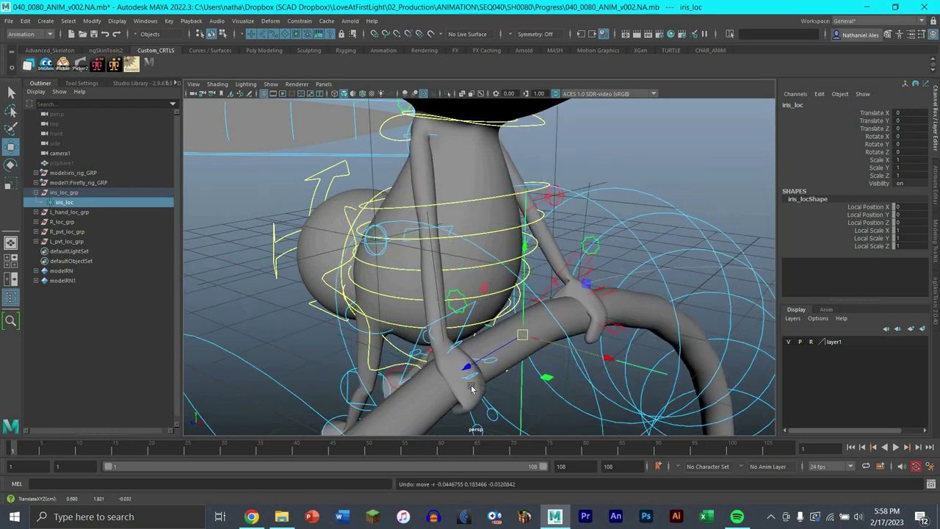
# Compare moving C_Firefly_cog_CTRL with moving iris_loc, and undo both moves.
pyautogui.keyDown('alt'); pyautogui.moveTo(417, 367); pyautogui.dragTo(393, 375); pyautogui.keyUp('alt')
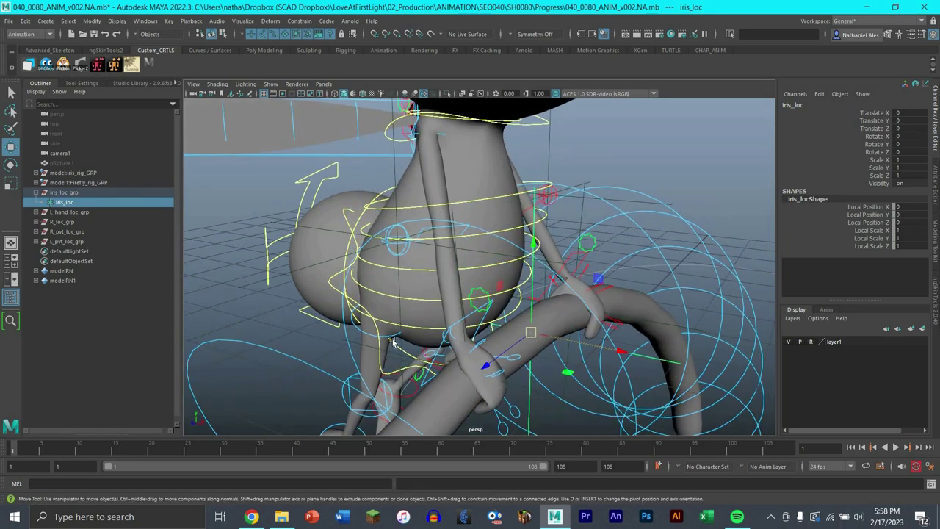
pyautogui.click(420, 298)
pyautogui.moveTo(419, 298)
pyautogui.mouseDown()
pyautogui.moveTo(418, 309)
pyautogui.moveTo(420, 299)
pyautogui.moveTo(404, 298)
pyautogui.mouseUp()
pyautogui.hotkey('ctrl', 'z')
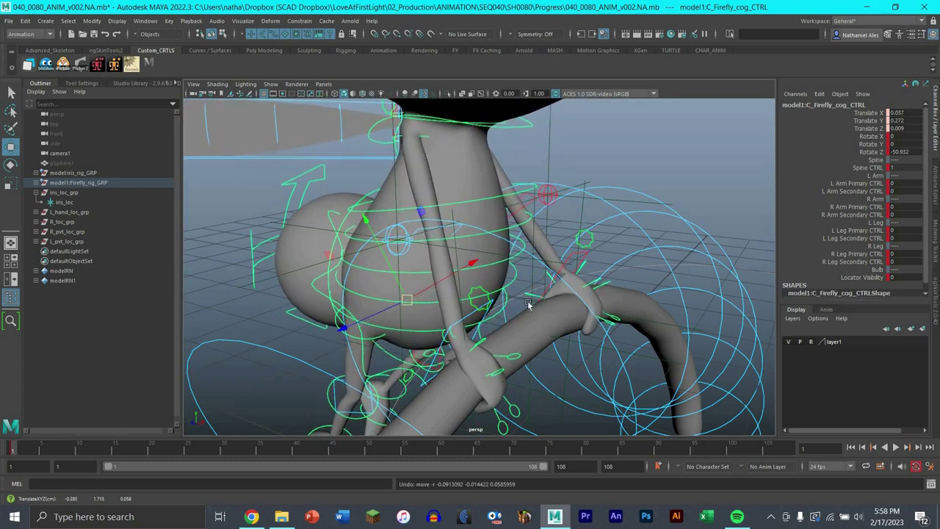
pyautogui.keyDown('alt'); pyautogui.moveTo(528, 303); pyautogui.dragTo(667, 356); pyautogui.keyUp('alt')
pyautogui.click(514, 336)
pyautogui.hotkey('ctrl', 'z')
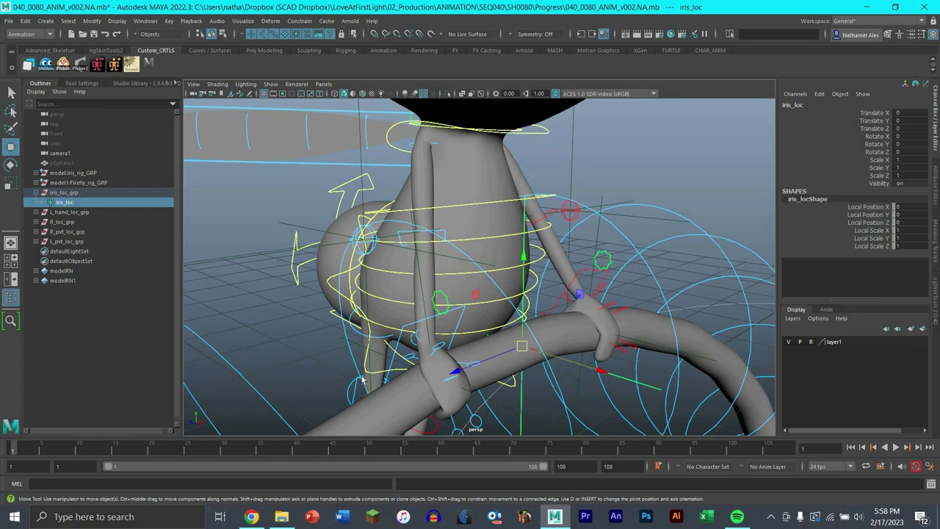
# Parent-constrain iris_loc_grp to C_Firefly_cog_CTRL and clear the selection.
pyautogui.click(424, 379)
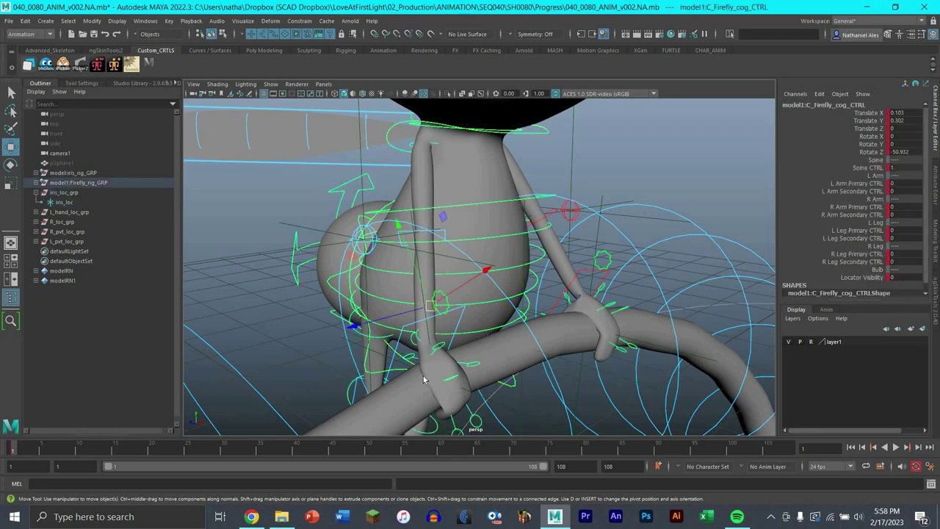
pyautogui.keyDown('alt'); pyautogui.moveTo(506, 350); pyautogui.dragTo(504, 357); pyautogui.keyUp('alt')
pyautogui.keyDown('alt'); pyautogui.moveTo(430, 344); pyautogui.dragTo(395, 342); pyautogui.keyUp('alt')
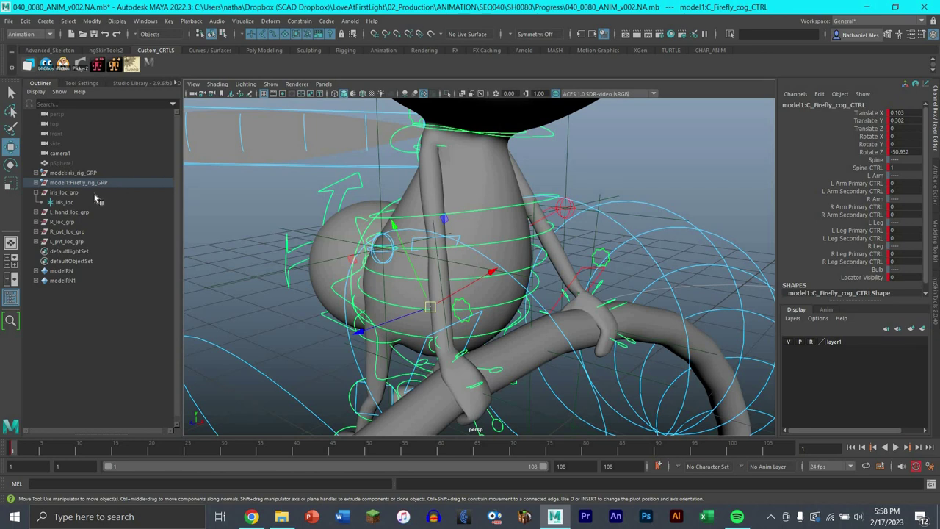
pyautogui.click(532, 229)
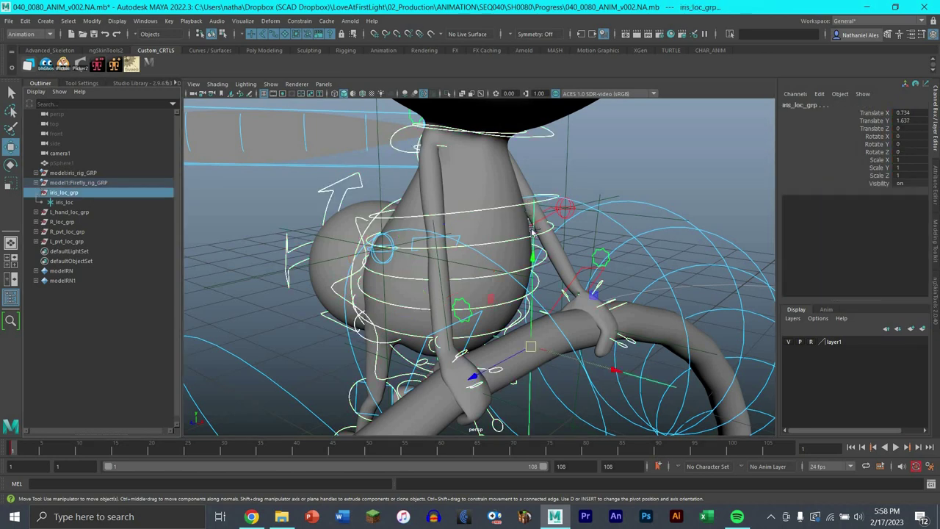
pyautogui.click(299, 20)
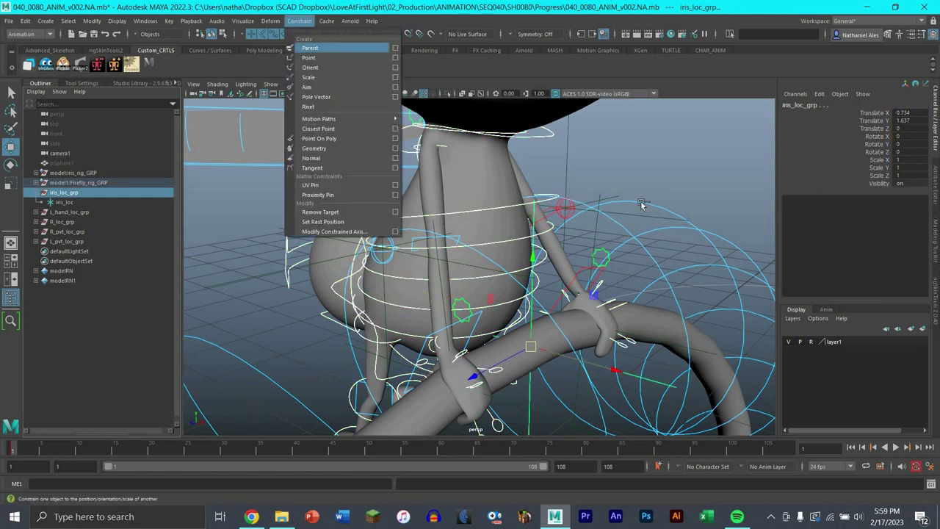
pyautogui.click(645, 176)
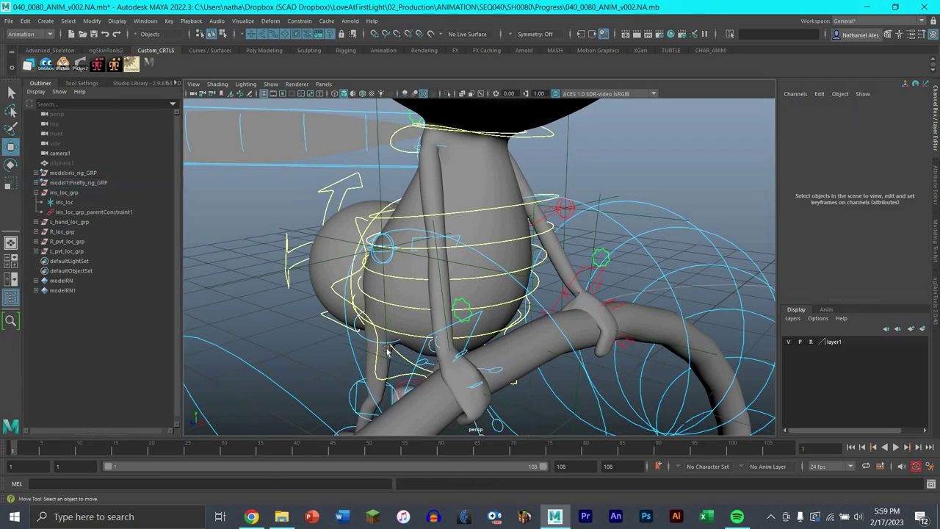
# Test the new cog constraint by moving C_Firefly_cog_CTRL around, undo the trial move, and clear the selection.
pyautogui.click(429, 309)
pyautogui.moveTo(431, 305); pyautogui.dragTo(501, 266)
pyautogui.scroll(-5, 470, 276)
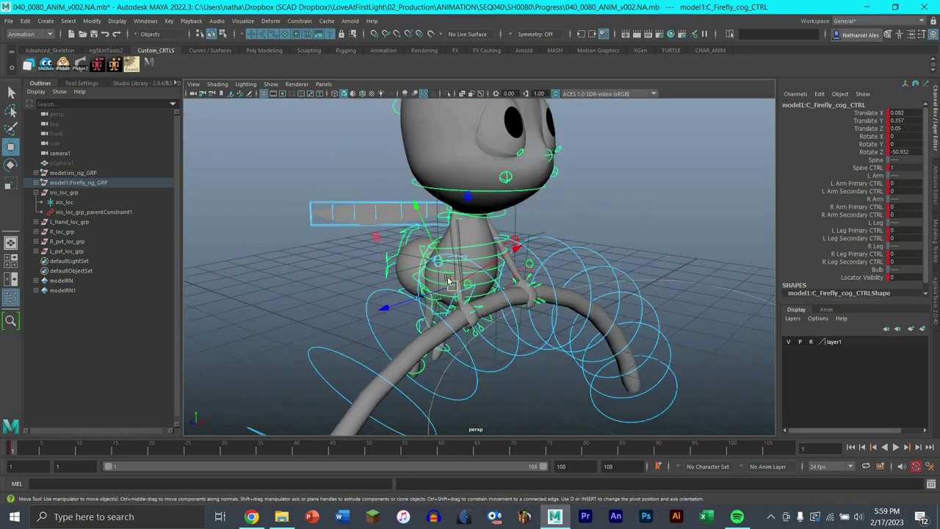
pyautogui.keyDown('alt'); pyautogui.moveTo(447, 283); pyautogui.dragTo(459, 292); pyautogui.keyUp('alt')
pyautogui.hotkey('ctrl', 'z')
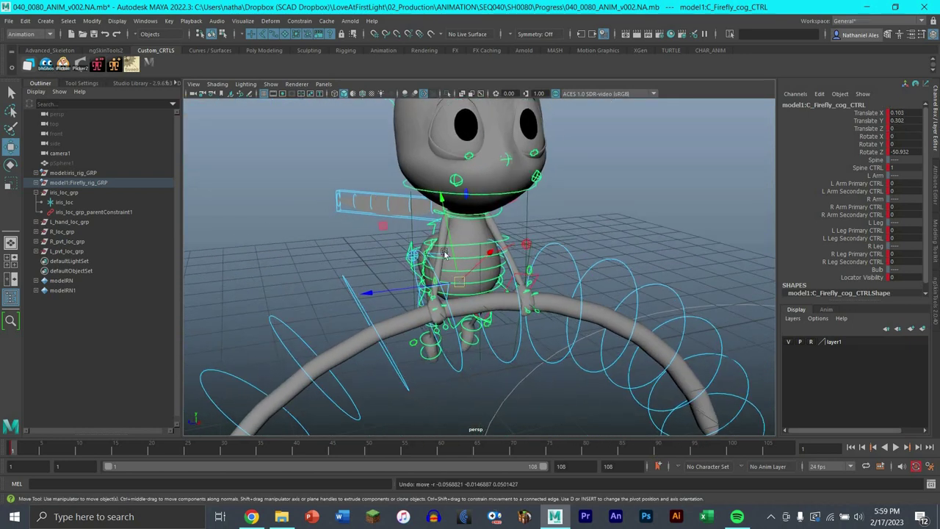
pyautogui.moveTo(553, 245); pyautogui.dragTo(587, 220, button='middle')
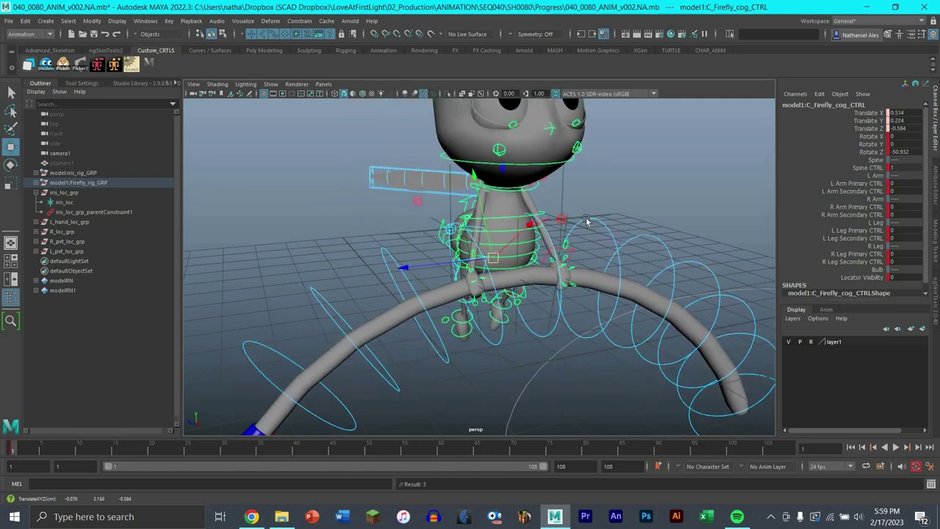
pyautogui.keyDown('alt'); pyautogui.moveTo(614, 222); pyautogui.dragTo(556, 250); pyautogui.keyUp('alt')
pyautogui.click(578, 333)
# Examine the firefly's body, arms and hands on the iris stem from several angles and distances.
pyautogui.scroll(5, 572, 305)
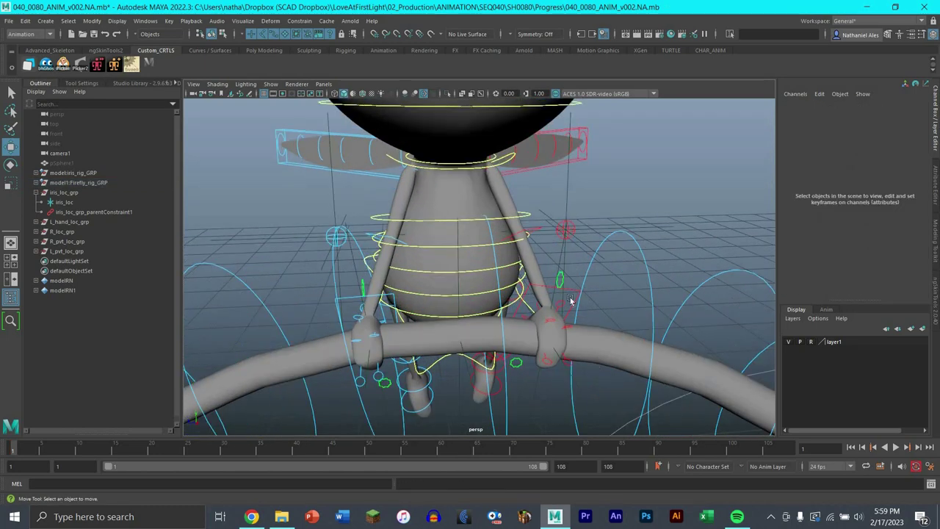
pyautogui.scroll(1, 514, 292)
pyautogui.scroll(-6, 491, 289)
pyautogui.keyDown('alt'); pyautogui.moveTo(595, 344); pyautogui.dragTo(553, 357); pyautogui.keyUp('alt')
pyautogui.keyDown('alt'); pyautogui.moveTo(554, 357); pyautogui.dragTo(595, 364, button='middle'); pyautogui.keyUp('alt')
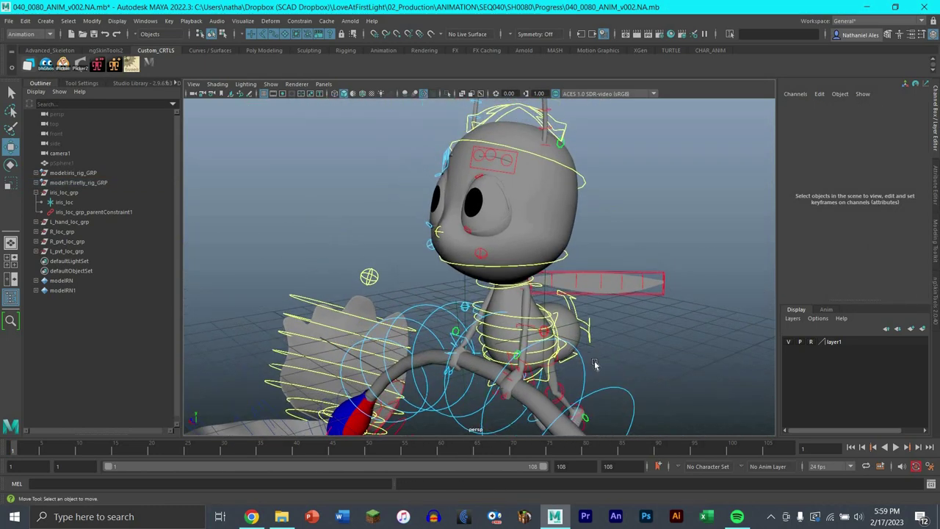
pyautogui.keyDown('alt'); pyautogui.moveTo(595, 364); pyautogui.dragTo(611, 361); pyautogui.keyUp('alt')
pyautogui.scroll(5, 587, 356)
pyautogui.keyDown('alt'); pyautogui.moveTo(572, 367); pyautogui.dragTo(548, 308, button='middle'); pyautogui.keyUp('alt')
pyautogui.keyDown('alt'); pyautogui.moveTo(523, 339); pyautogui.dragTo(538, 281); pyautogui.keyUp('alt')
pyautogui.keyDown('alt'); pyautogui.moveTo(538, 295); pyautogui.dragTo(524, 323, button='middle'); pyautogui.keyUp('alt')
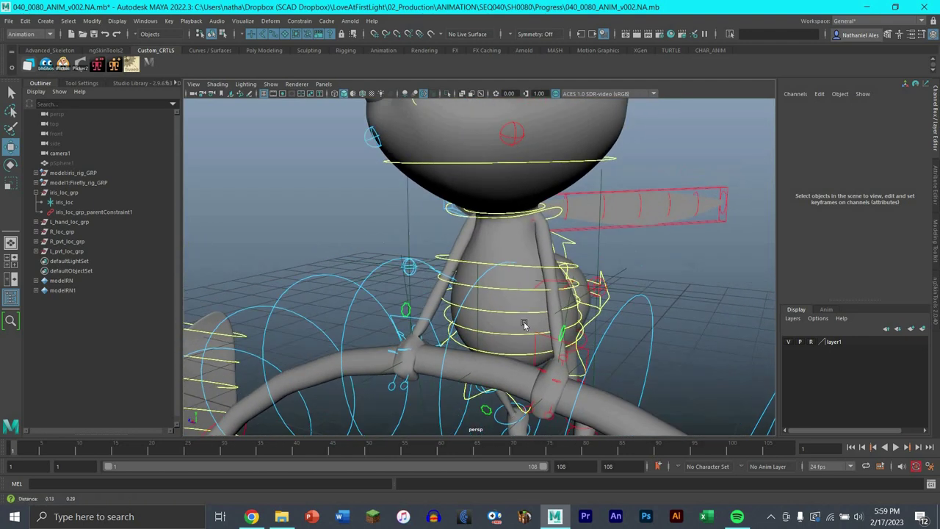
pyautogui.scroll(-4, 573, 336)
pyautogui.keyDown('alt'); pyautogui.moveTo(586, 340); pyautogui.dragTo(559, 338); pyautogui.keyUp('alt')
pyautogui.keyDown('alt'); pyautogui.moveTo(553, 291); pyautogui.dragTo(549, 345, button='middle'); pyautogui.keyUp('alt')
pyautogui.keyDown('alt'); pyautogui.moveTo(549, 345); pyautogui.dragTo(517, 341); pyautogui.keyUp('alt')
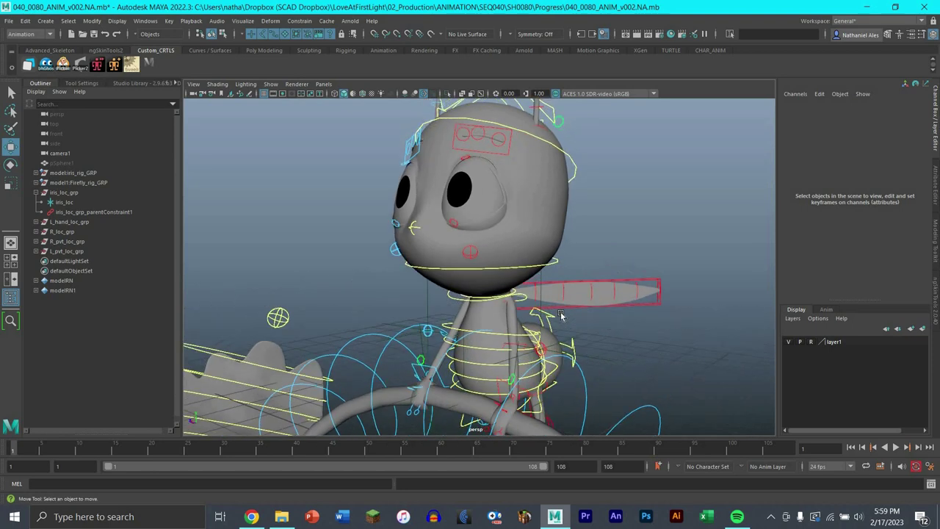
pyautogui.keyDown('alt'); pyautogui.moveTo(530, 348); pyautogui.dragTo(543, 323, button='middle'); pyautogui.keyUp('alt')
pyautogui.scroll(3, 545, 323)
pyautogui.scroll(-5, 547, 323)
pyautogui.keyDown('alt'); pyautogui.moveTo(547, 323); pyautogui.dragTo(577, 320); pyautogui.keyUp('alt')
pyautogui.keyDown('alt'); pyautogui.moveTo(577, 321); pyautogui.dragTo(564, 364, button='middle'); pyautogui.keyUp('alt')
pyautogui.keyDown('alt'); pyautogui.moveTo(564, 364); pyautogui.dragTo(590, 355); pyautogui.keyUp('alt')
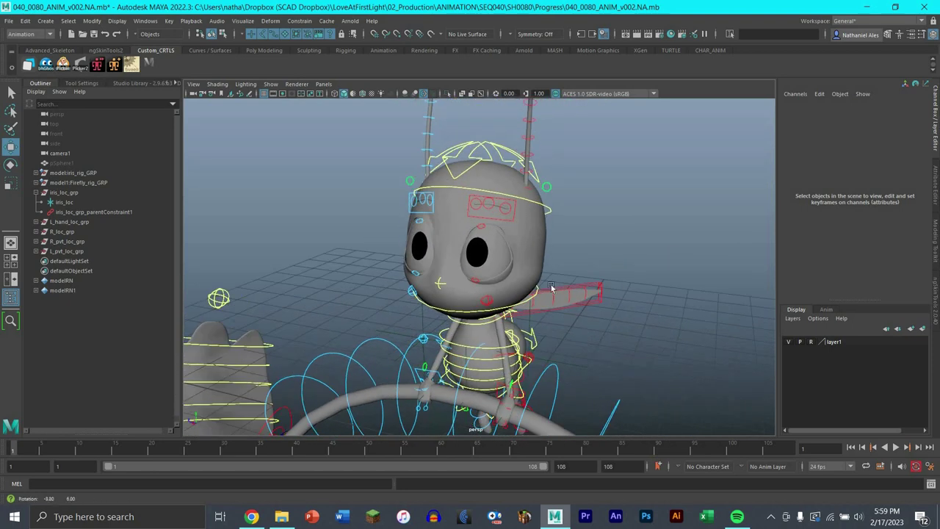
pyautogui.keyDown('alt'); pyautogui.moveTo(605, 333); pyautogui.dragTo(590, 282, button='middle'); pyautogui.keyUp('alt')
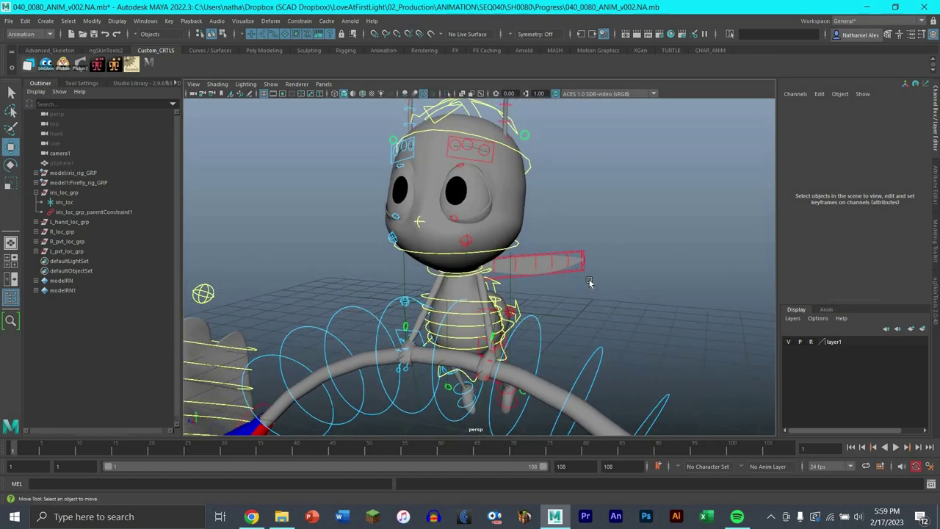
pyautogui.keyDown('alt'); pyautogui.moveTo(643, 284); pyautogui.dragTo(593, 295); pyautogui.keyUp('alt')
pyautogui.scroll(4, 585, 295)
pyautogui.scroll(-2, 589, 296)
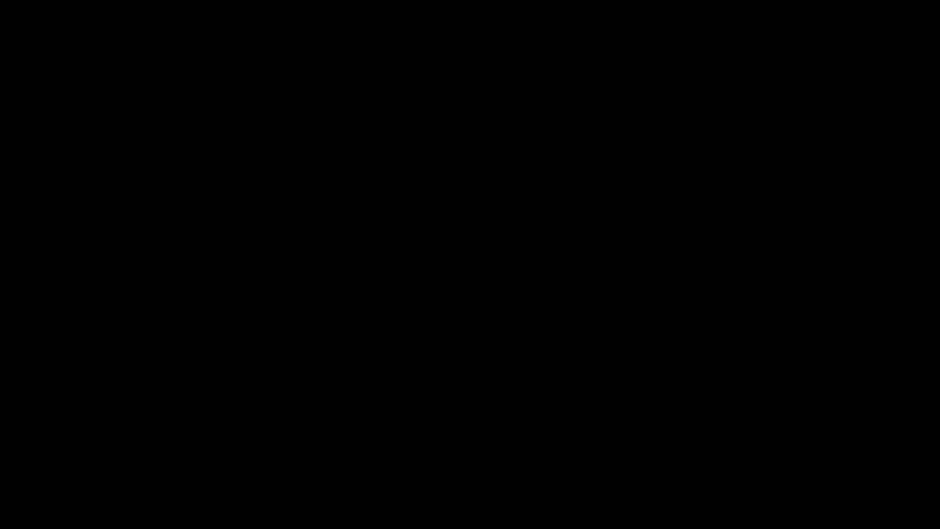